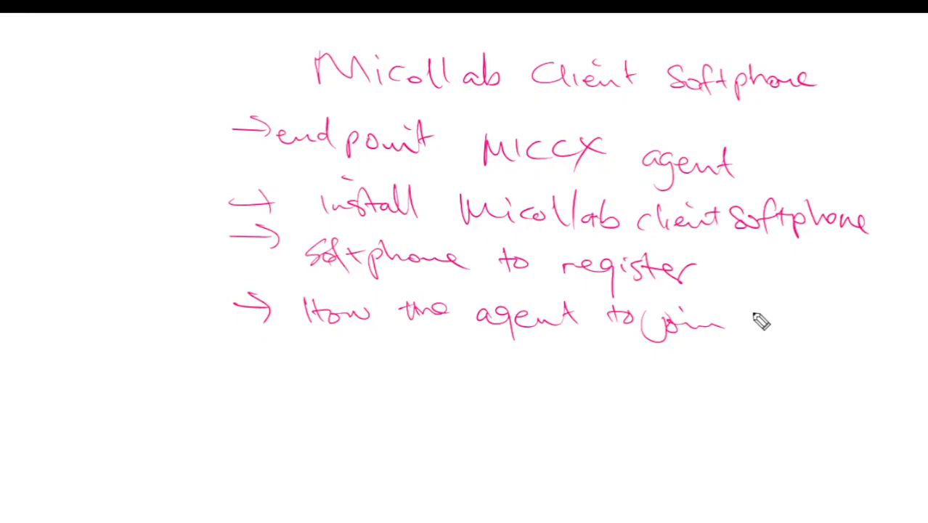
Step: Complete the agent bullet with the handwritten word "Queue" and add a new bullet starting with "Miccx Ignite /" below it
{"action": "mouse_move", "coordinate": [755, 318]}
{"action": "left_mouse_down"}
{"action": "mouse_move", "coordinate": [770, 327]}
{"action": "mouse_move", "coordinate": [845, 320]}
{"action": "left_mouse_up"}
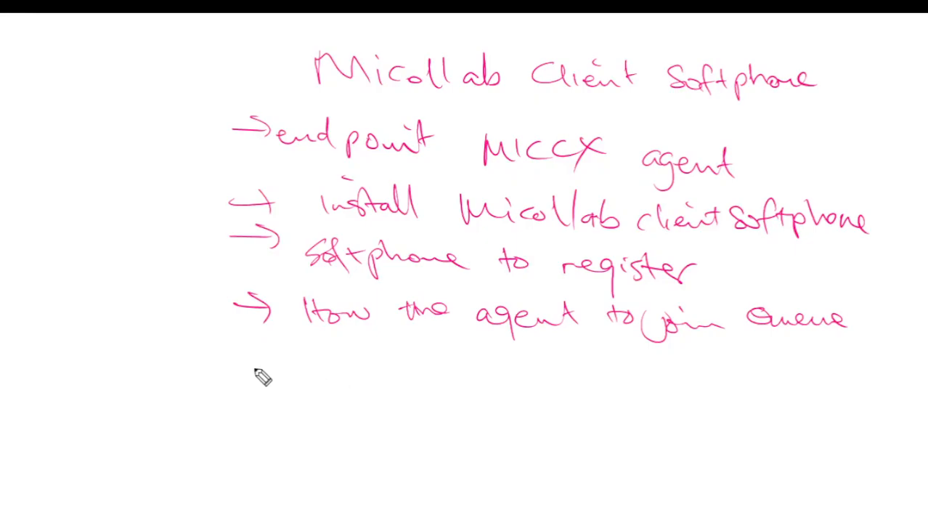
{"action": "left_click_drag", "start_coordinate": [242, 366], "coordinate": [370, 374]}
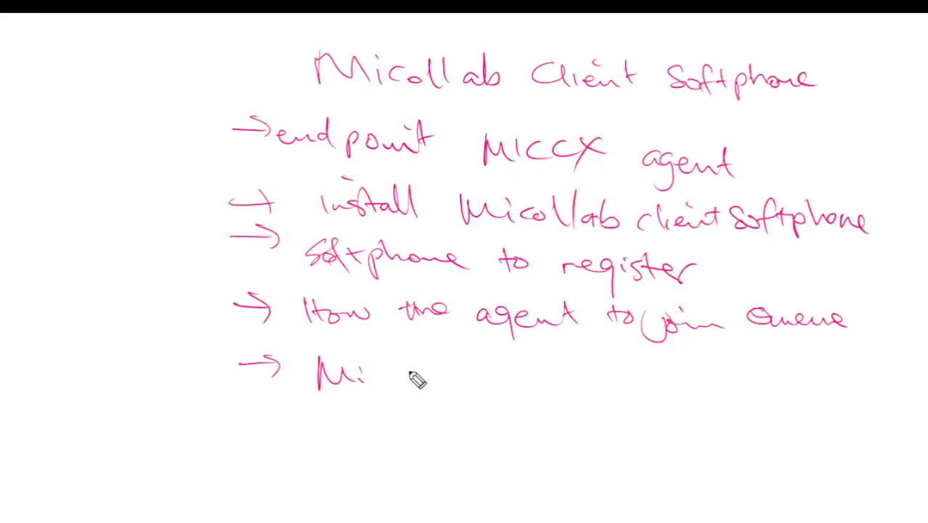
{"action": "mouse_move", "coordinate": [385, 376]}
{"action": "left_mouse_down"}
{"action": "mouse_move", "coordinate": [396, 387]}
{"action": "mouse_move", "coordinate": [423, 379]}
{"action": "mouse_move", "coordinate": [500, 406]}
{"action": "mouse_move", "coordinate": [524, 389]}
{"action": "mouse_move", "coordinate": [557, 385]}
{"action": "mouse_move", "coordinate": [537, 372]}
{"action": "left_mouse_up"}
{"action": "left_click_drag", "start_coordinate": [599, 349], "coordinate": [586, 406]}
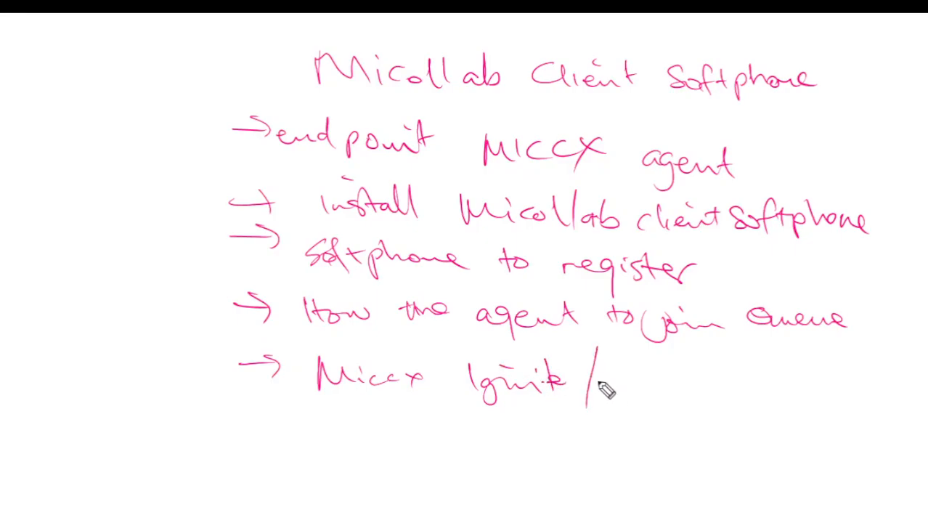
{"action": "mouse_move", "coordinate": [598, 372]}
{"action": "left_mouse_down"}
{"action": "mouse_move", "coordinate": [614, 395]}
{"action": "mouse_move", "coordinate": [655, 398]}
{"action": "left_mouse_up"}
{"action": "mouse_move", "coordinate": [710, 390]}
{"action": "left_mouse_down"}
{"action": "mouse_move", "coordinate": [720, 398]}
{"action": "mouse_move", "coordinate": [714, 420]}
{"action": "mouse_move", "coordinate": [772, 401]}
{"action": "left_mouse_up"}
{"action": "left_click_drag", "start_coordinate": [767, 391], "coordinate": [782, 389]}
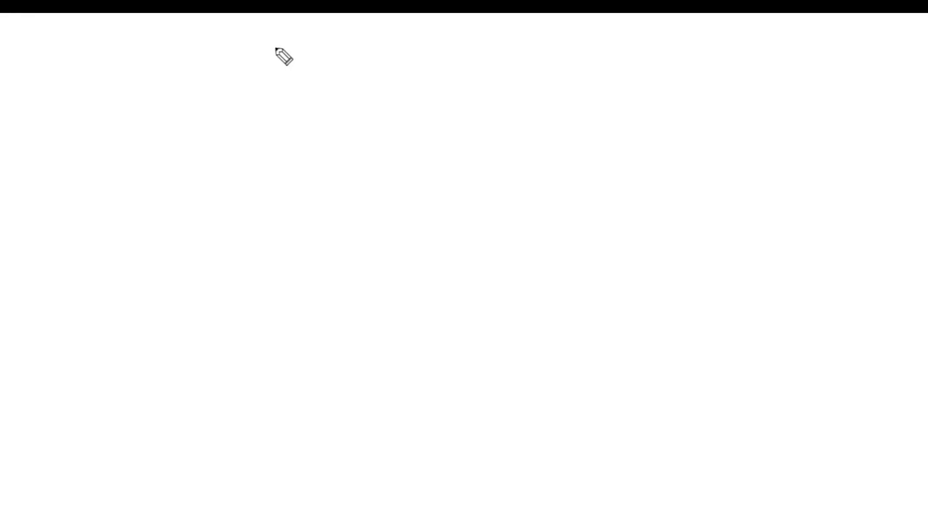
Step: Handwrite the heading "Deploy each agent as a user on Micollab" and the bullet "System to send a Deployment/Welcome to the user/agent" on the blank board
{"action": "mouse_move", "coordinate": [275, 48]}
{"action": "left_mouse_down"}
{"action": "mouse_move", "coordinate": [278, 64]}
{"action": "mouse_move", "coordinate": [372, 83]}
{"action": "mouse_move", "coordinate": [425, 68]}
{"action": "mouse_move", "coordinate": [503, 95]}
{"action": "mouse_move", "coordinate": [510, 75]}
{"action": "mouse_move", "coordinate": [718, 78]}
{"action": "mouse_move", "coordinate": [741, 67]}
{"action": "left_mouse_up"}
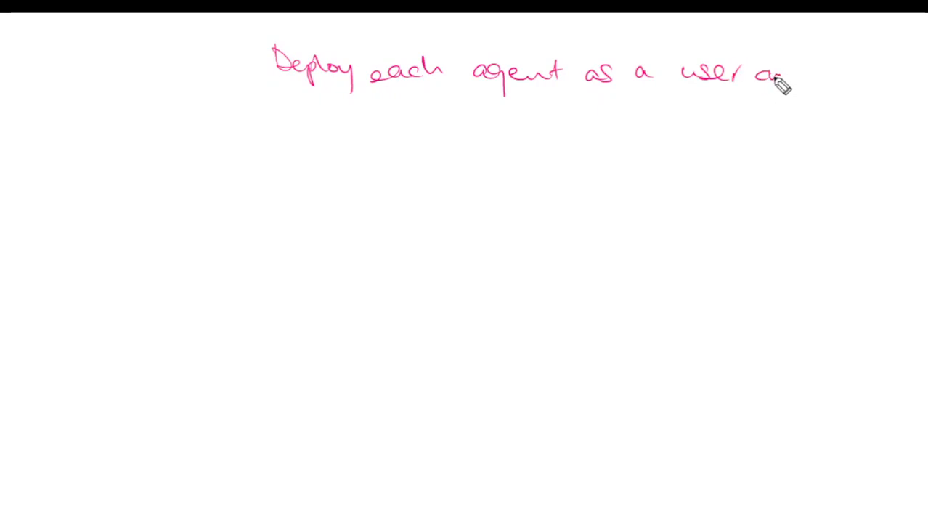
{"action": "left_click_drag", "start_coordinate": [776, 75], "coordinate": [911, 84]}
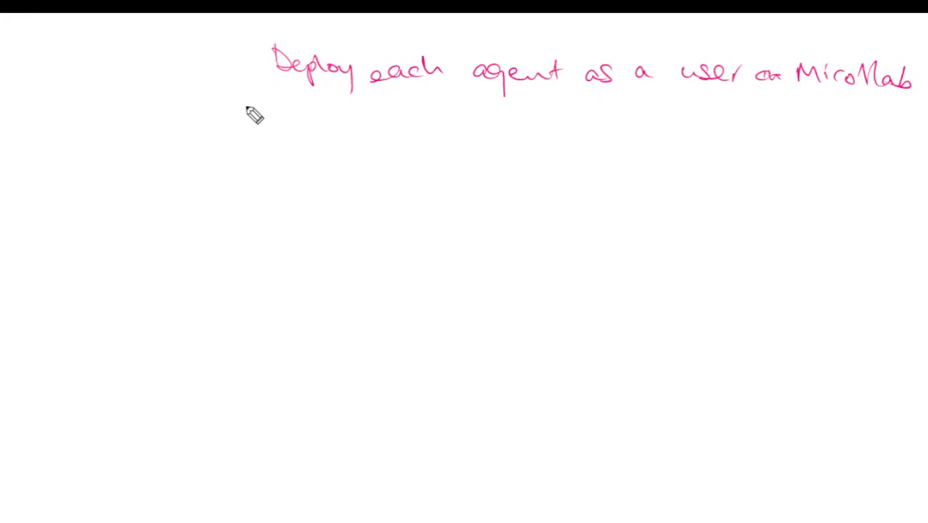
{"action": "mouse_move", "coordinate": [243, 98]}
{"action": "left_mouse_down"}
{"action": "mouse_move", "coordinate": [271, 125]}
{"action": "mouse_move", "coordinate": [330, 120]}
{"action": "mouse_move", "coordinate": [330, 129]}
{"action": "mouse_move", "coordinate": [348, 120]}
{"action": "mouse_move", "coordinate": [514, 138]}
{"action": "mouse_move", "coordinate": [540, 116]}
{"action": "mouse_move", "coordinate": [542, 135]}
{"action": "mouse_move", "coordinate": [614, 146]}
{"action": "mouse_move", "coordinate": [650, 144]}
{"action": "mouse_move", "coordinate": [657, 131]}
{"action": "mouse_move", "coordinate": [758, 151]}
{"action": "mouse_move", "coordinate": [822, 137]}
{"action": "mouse_move", "coordinate": [926, 149]}
{"action": "left_mouse_up"}
{"action": "mouse_move", "coordinate": [315, 165]}
{"action": "left_mouse_down"}
{"action": "mouse_move", "coordinate": [321, 176]}
{"action": "mouse_move", "coordinate": [386, 183]}
{"action": "mouse_move", "coordinate": [405, 174]}
{"action": "mouse_move", "coordinate": [385, 165]}
{"action": "left_mouse_up"}
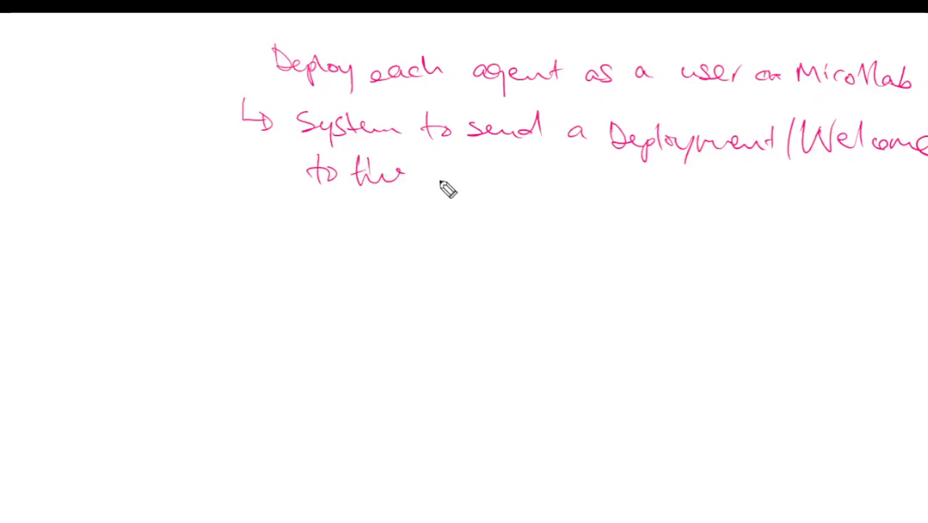
{"action": "mouse_move", "coordinate": [441, 176]}
{"action": "left_mouse_down"}
{"action": "mouse_move", "coordinate": [499, 173]}
{"action": "mouse_move", "coordinate": [508, 205]}
{"action": "left_mouse_up"}
{"action": "left_click_drag", "start_coordinate": [538, 180], "coordinate": [617, 190]}
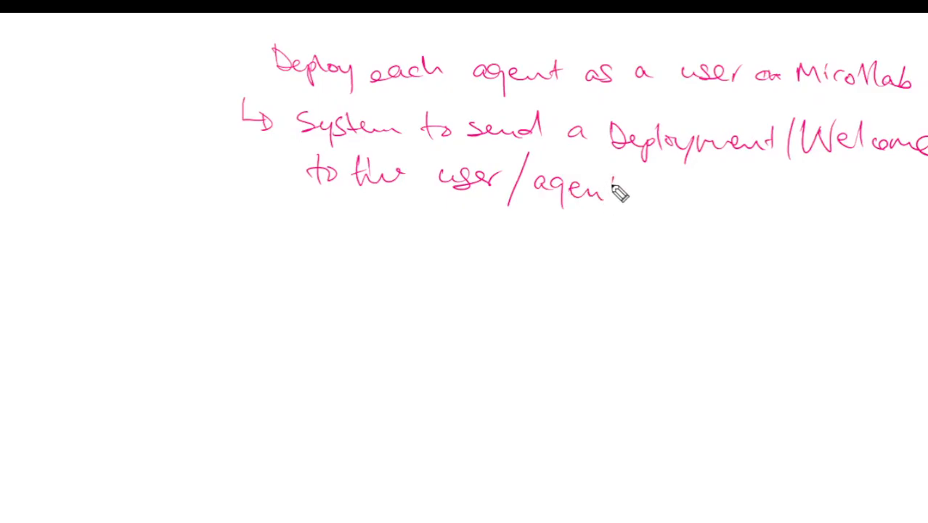
Step: Handwrite an "email" bullet with a circled item 1 reading "Download link for the Micollab softphone application"
{"action": "left_click_drag", "start_coordinate": [241, 208], "coordinate": [269, 233]}
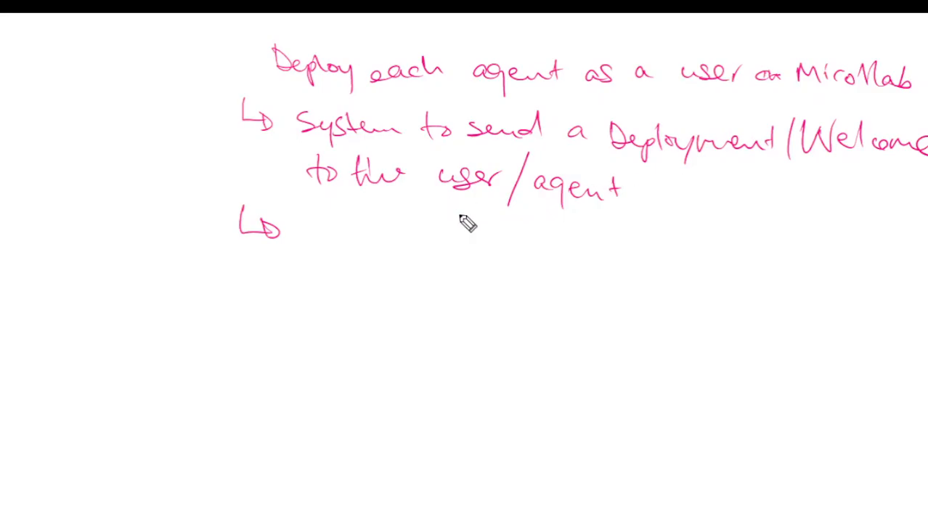
{"action": "mouse_move", "coordinate": [317, 231]}
{"action": "left_mouse_down"}
{"action": "mouse_move", "coordinate": [398, 230]}
{"action": "mouse_move", "coordinate": [418, 249]}
{"action": "left_mouse_up"}
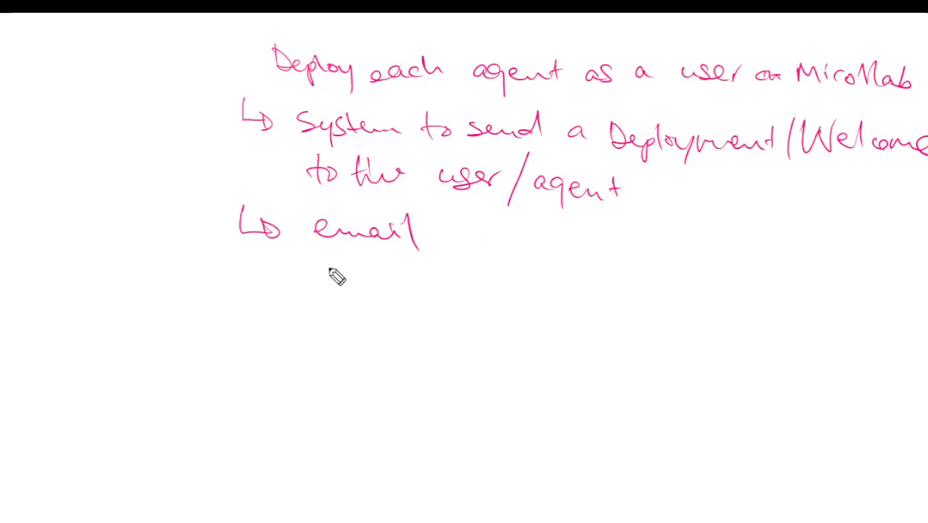
{"action": "left_click_drag", "start_coordinate": [346, 264], "coordinate": [328, 259]}
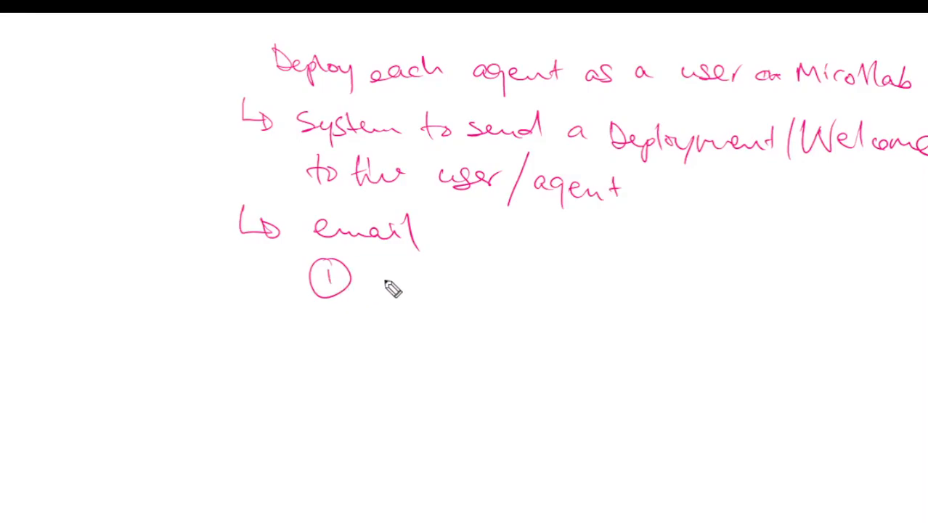
{"action": "mouse_move", "coordinate": [389, 284]}
{"action": "left_mouse_down"}
{"action": "mouse_move", "coordinate": [600, 284]}
{"action": "mouse_move", "coordinate": [627, 257]}
{"action": "mouse_move", "coordinate": [665, 292]}
{"action": "mouse_move", "coordinate": [715, 266]}
{"action": "mouse_move", "coordinate": [739, 289]}
{"action": "mouse_move", "coordinate": [741, 270]}
{"action": "mouse_move", "coordinate": [771, 268]}
{"action": "left_mouse_up"}
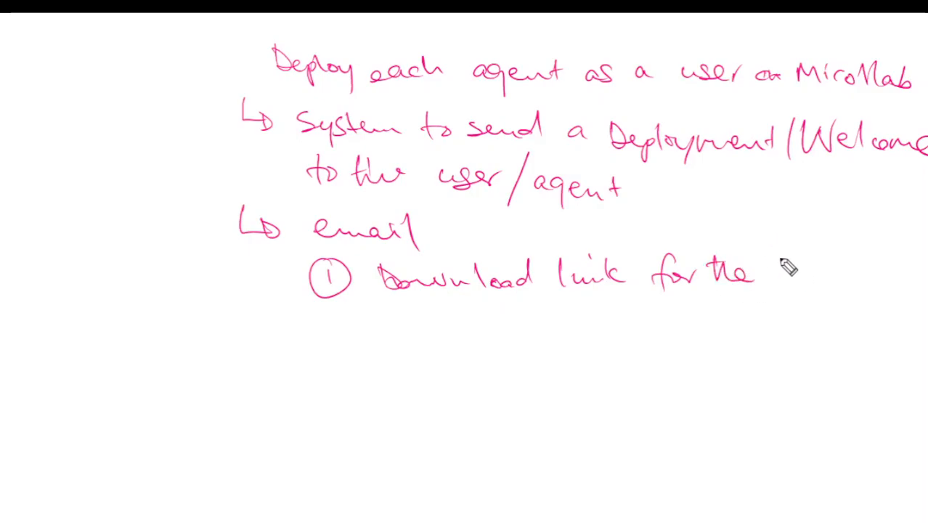
{"action": "mouse_move", "coordinate": [781, 257]}
{"action": "left_mouse_down"}
{"action": "mouse_move", "coordinate": [781, 267]}
{"action": "mouse_move", "coordinate": [805, 275]}
{"action": "mouse_move", "coordinate": [819, 267]}
{"action": "mouse_move", "coordinate": [899, 274]}
{"action": "left_mouse_up"}
{"action": "mouse_move", "coordinate": [408, 306]}
{"action": "left_mouse_down"}
{"action": "mouse_move", "coordinate": [466, 345]}
{"action": "mouse_move", "coordinate": [469, 317]}
{"action": "mouse_move", "coordinate": [553, 340]}
{"action": "mouse_move", "coordinate": [609, 321]}
{"action": "mouse_move", "coordinate": [741, 342]}
{"action": "left_mouse_up"}
Step: Handwrite a circled item 2 beginning "Authentication Key/QR Code which enables the softphone to register MIVB"
{"action": "left_click_drag", "start_coordinate": [325, 357], "coordinate": [331, 376]}
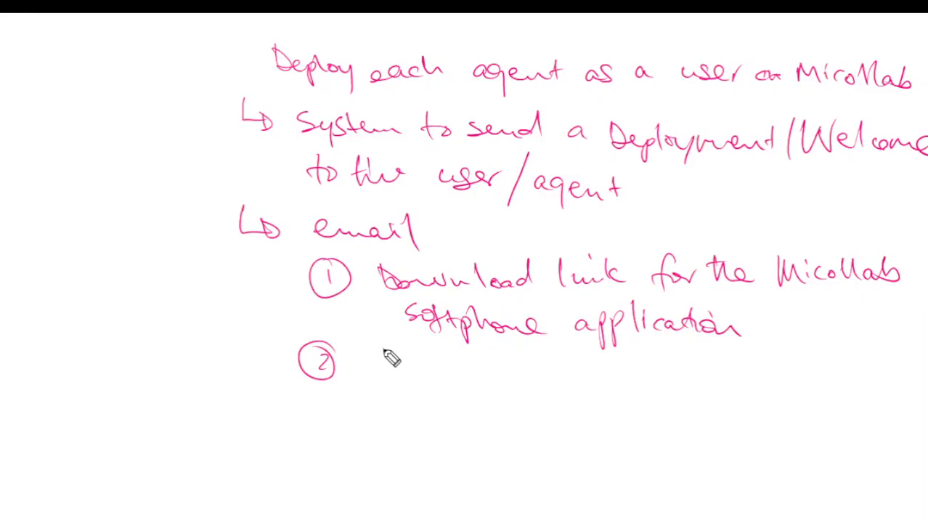
{"action": "mouse_move", "coordinate": [384, 347]}
{"action": "left_mouse_down"}
{"action": "mouse_move", "coordinate": [384, 378]}
{"action": "mouse_move", "coordinate": [453, 361]}
{"action": "mouse_move", "coordinate": [548, 378]}
{"action": "mouse_move", "coordinate": [645, 379]}
{"action": "mouse_move", "coordinate": [689, 395]}
{"action": "mouse_move", "coordinate": [733, 371]}
{"action": "mouse_move", "coordinate": [753, 387]}
{"action": "mouse_move", "coordinate": [785, 391]}
{"action": "mouse_move", "coordinate": [771, 406]}
{"action": "left_mouse_up"}
{"action": "mouse_move", "coordinate": [811, 341]}
{"action": "left_mouse_down"}
{"action": "mouse_move", "coordinate": [832, 400]}
{"action": "mouse_move", "coordinate": [893, 381]}
{"action": "mouse_move", "coordinate": [927, 384]}
{"action": "left_mouse_up"}
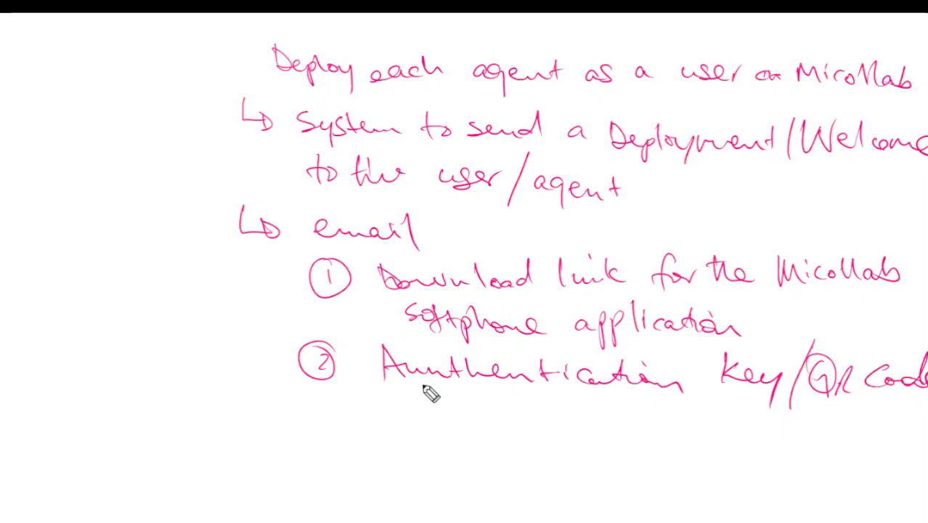
{"action": "mouse_move", "coordinate": [335, 415]}
{"action": "left_mouse_down"}
{"action": "mouse_move", "coordinate": [703, 443]}
{"action": "mouse_move", "coordinate": [754, 423]}
{"action": "mouse_move", "coordinate": [783, 439]}
{"action": "mouse_move", "coordinate": [835, 429]}
{"action": "mouse_move", "coordinate": [850, 446]}
{"action": "mouse_move", "coordinate": [846, 434]}
{"action": "left_mouse_up"}
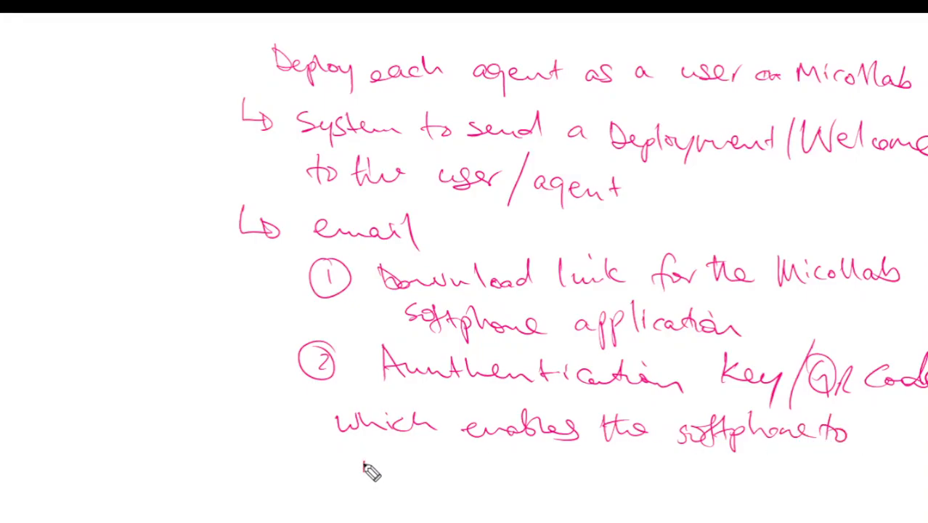
{"action": "mouse_move", "coordinate": [363, 464]}
{"action": "left_mouse_down"}
{"action": "mouse_move", "coordinate": [416, 480]}
{"action": "mouse_move", "coordinate": [442, 474]}
{"action": "mouse_move", "coordinate": [474, 490]}
{"action": "mouse_move", "coordinate": [633, 481]}
{"action": "left_mouse_up"}
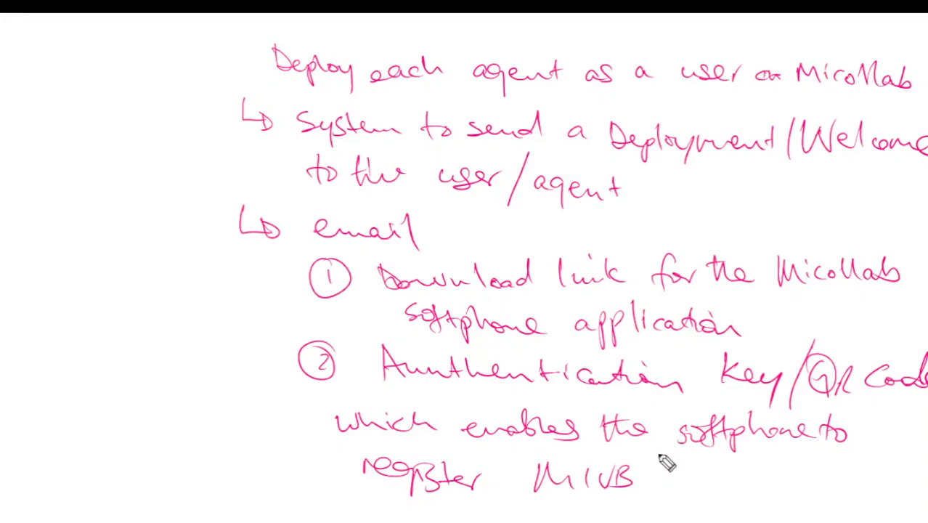
{"action": "mouse_move", "coordinate": [659, 457]}
{"action": "left_mouse_down"}
{"action": "mouse_move", "coordinate": [683, 493]}
{"action": "mouse_move", "coordinate": [704, 481]}
{"action": "mouse_move", "coordinate": [745, 489]}
{"action": "mouse_move", "coordinate": [828, 473]}
{"action": "mouse_move", "coordinate": [795, 478]}
{"action": "left_mouse_up"}
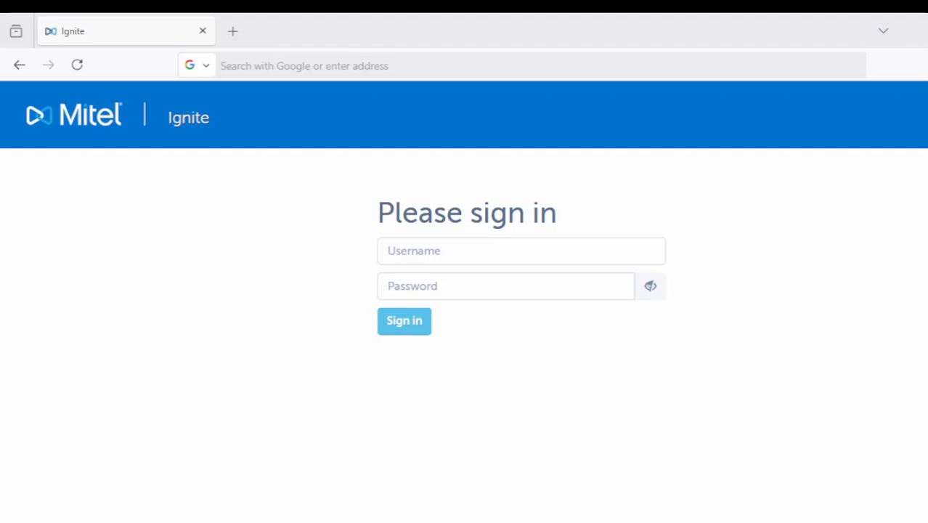
Step: Switch to the MiCollab Client configuration email in Outlook, underline its subject, and box the extension number and user name in it
{"action": "mouse_move", "coordinate": [650, 521]}
{"action": "left_click", "coordinate": [731, 501]}
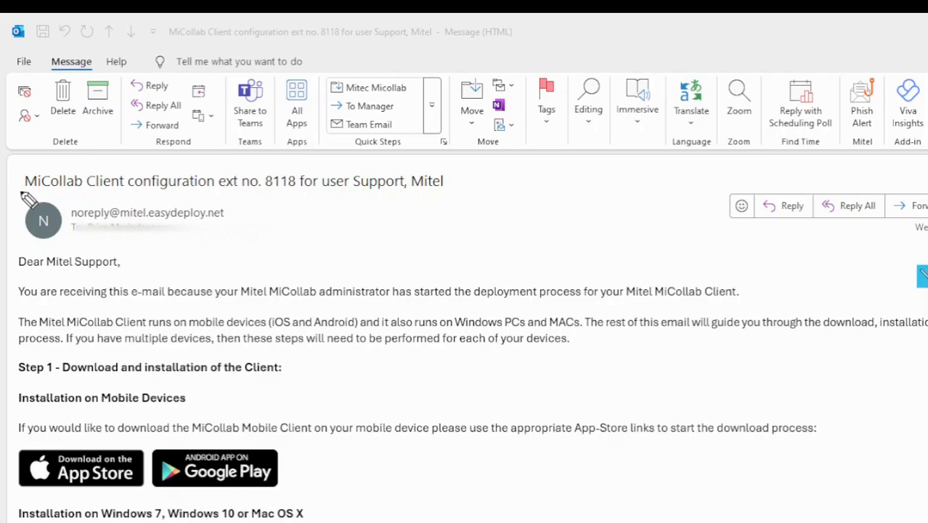
{"action": "mouse_move", "coordinate": [23, 192]}
{"action": "left_mouse_down"}
{"action": "mouse_move", "coordinate": [318, 199]}
{"action": "mouse_move", "coordinate": [502, 187]}
{"action": "left_mouse_up"}
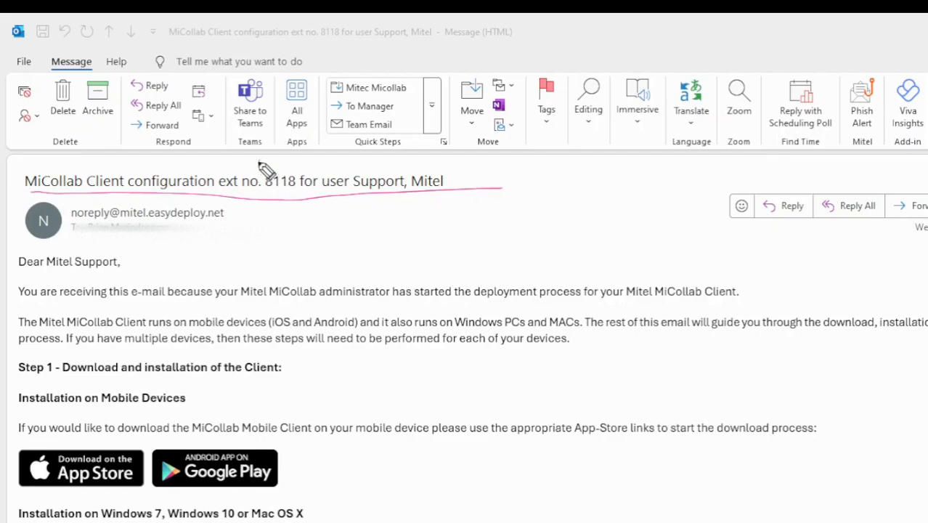
{"action": "mouse_move", "coordinate": [267, 170]}
{"action": "left_mouse_down"}
{"action": "mouse_move", "coordinate": [311, 170]}
{"action": "mouse_move", "coordinate": [265, 201]}
{"action": "left_mouse_up"}
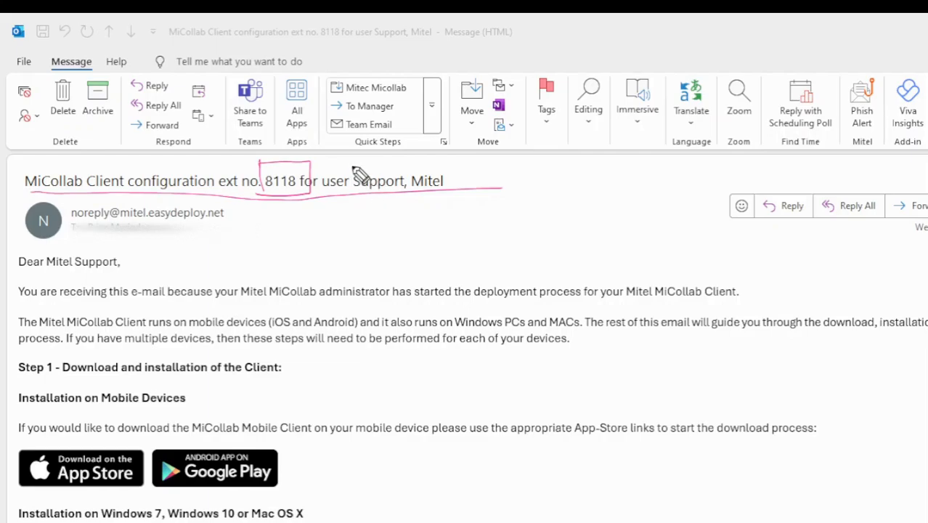
{"action": "mouse_move", "coordinate": [355, 194]}
{"action": "left_mouse_down"}
{"action": "mouse_move", "coordinate": [350, 162]}
{"action": "mouse_move", "coordinate": [453, 163]}
{"action": "mouse_move", "coordinate": [354, 195]}
{"action": "left_mouse_up"}
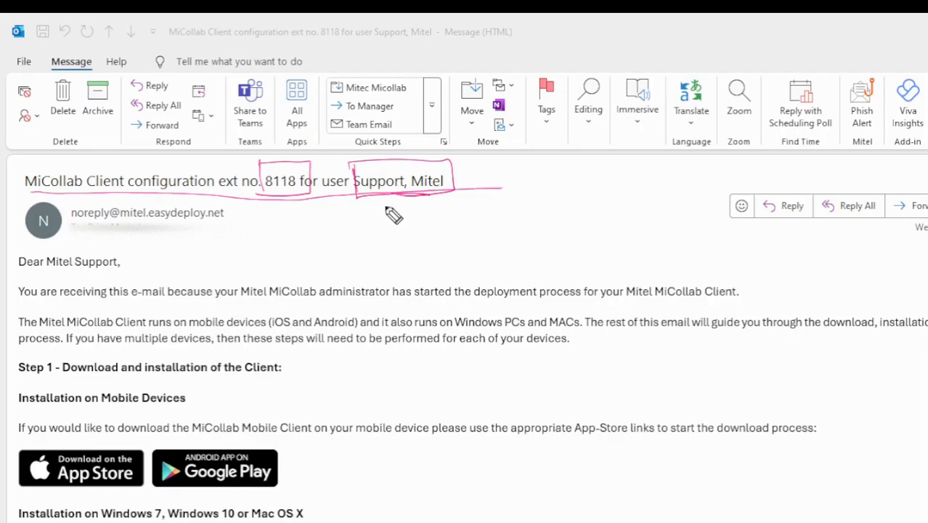
Step: Strike out the user name and extension number in the subject and handwrite an example agent name and extension below them
{"action": "mouse_move", "coordinate": [388, 215]}
{"action": "left_mouse_down"}
{"action": "mouse_move", "coordinate": [369, 220]}
{"action": "mouse_move", "coordinate": [435, 212]}
{"action": "mouse_move", "coordinate": [485, 222]}
{"action": "left_mouse_up"}
{"action": "left_click_drag", "start_coordinate": [354, 186], "coordinate": [465, 176]}
{"action": "left_click_drag", "start_coordinate": [260, 193], "coordinate": [316, 168]}
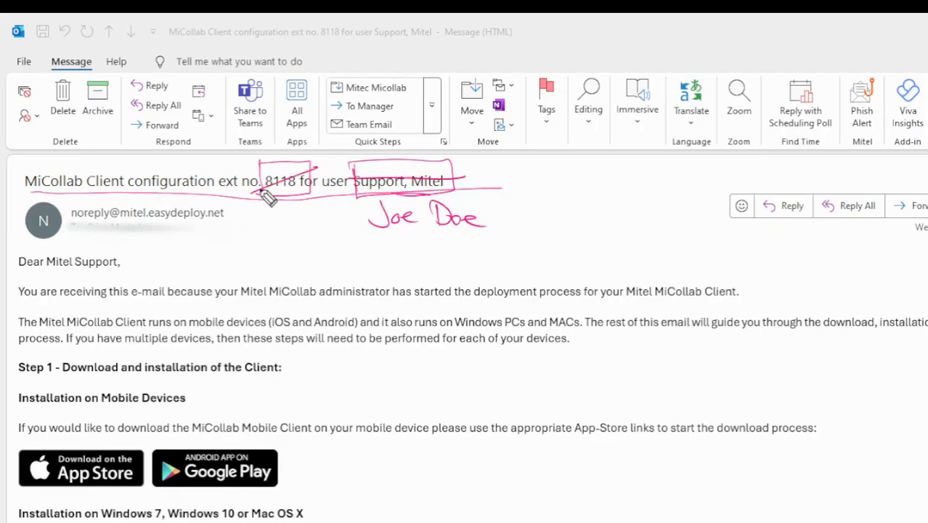
{"action": "mouse_move", "coordinate": [258, 212]}
{"action": "left_mouse_down"}
{"action": "mouse_move", "coordinate": [279, 225]}
{"action": "mouse_move", "coordinate": [293, 213]}
{"action": "mouse_move", "coordinate": [306, 226]}
{"action": "left_mouse_up"}
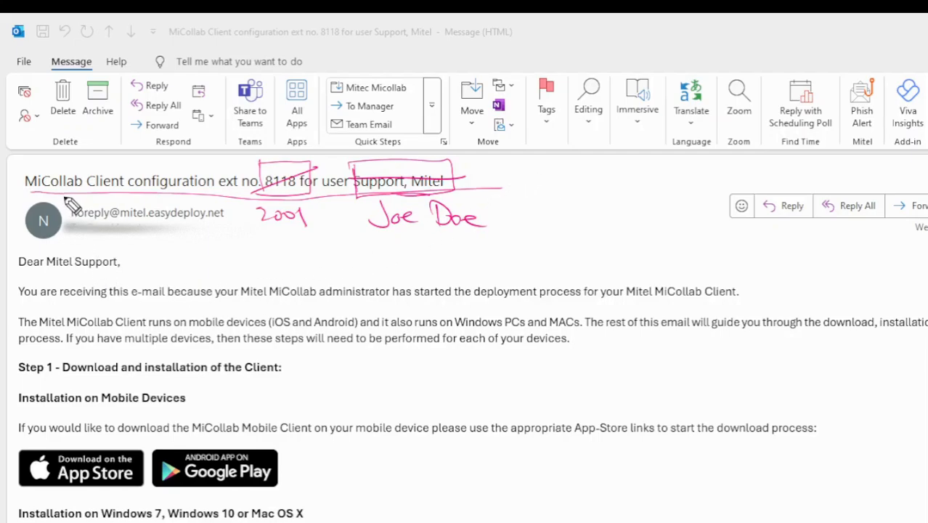
Step: Clear the existing annotations and draw a box around the sender's address in the email header
{"action": "mouse_move", "coordinate": [93, 223]}
{"action": "left_mouse_down"}
{"action": "mouse_move", "coordinate": [228, 224]}
{"action": "mouse_move", "coordinate": [225, 205]}
{"action": "mouse_move", "coordinate": [76, 217]}
{"action": "left_mouse_up"}
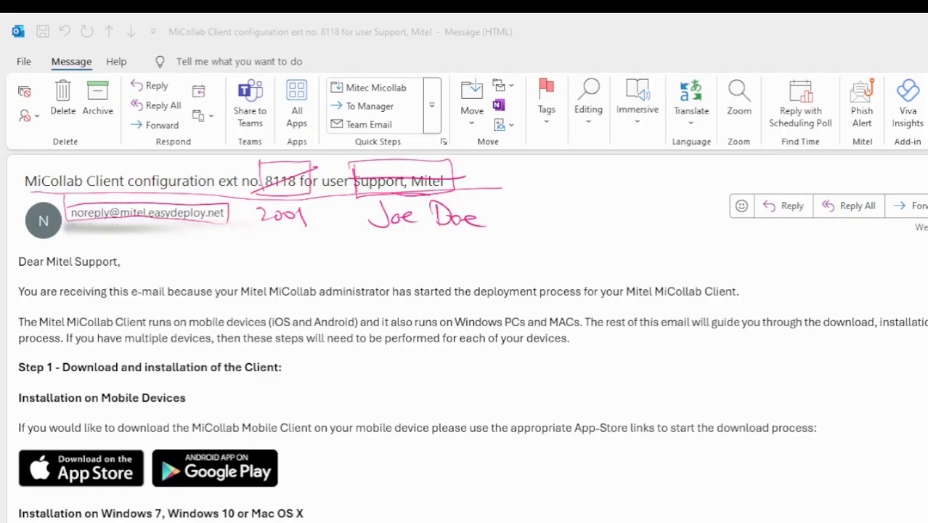
{"action": "key", "text": "e"}
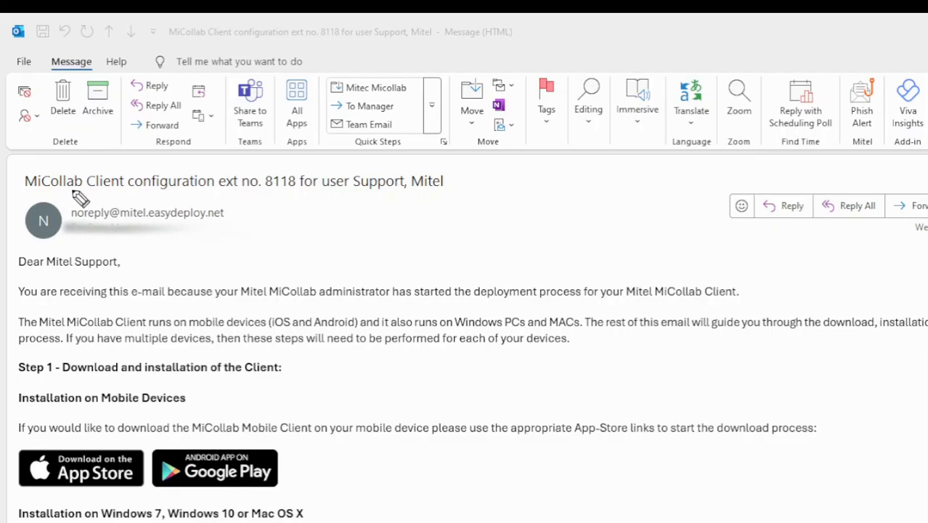
{"action": "mouse_move", "coordinate": [59, 195]}
{"action": "left_mouse_down"}
{"action": "mouse_move", "coordinate": [63, 213]}
{"action": "mouse_move", "coordinate": [229, 225]}
{"action": "mouse_move", "coordinate": [224, 207]}
{"action": "mouse_move", "coordinate": [62, 195]}
{"action": "left_mouse_up"}
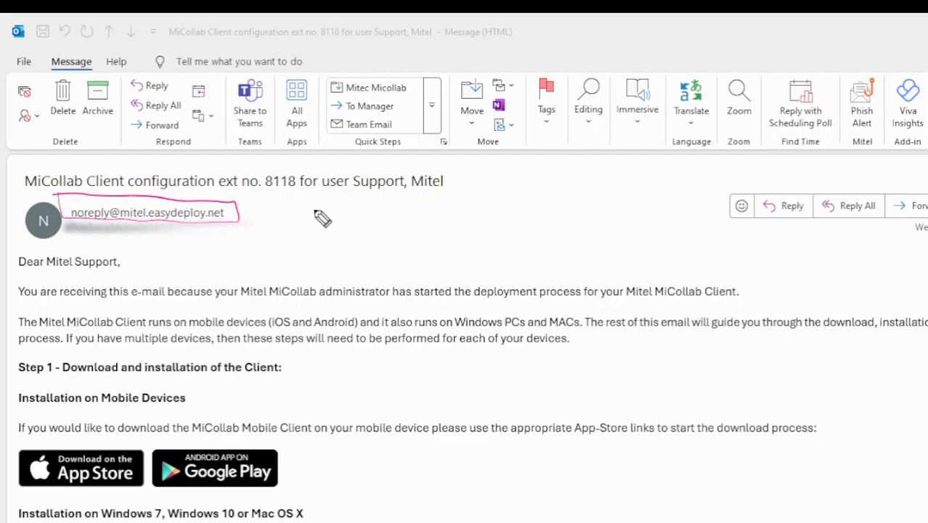
Step: Draw an arrow from the boxed sender's address and handwrite "Junk mail" and "SPAM folder" beside it
{"action": "mouse_move", "coordinate": [253, 207]}
{"action": "left_mouse_down"}
{"action": "mouse_move", "coordinate": [310, 194]}
{"action": "mouse_move", "coordinate": [395, 212]}
{"action": "mouse_move", "coordinate": [491, 213]}
{"action": "left_mouse_up"}
{"action": "left_click", "coordinate": [332, 194]}
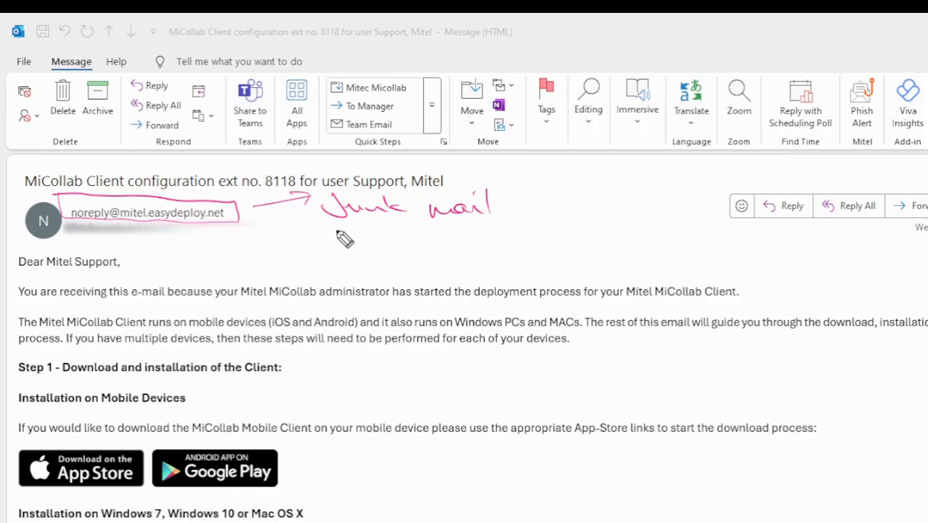
{"action": "mouse_move", "coordinate": [347, 232]}
{"action": "left_mouse_down"}
{"action": "mouse_move", "coordinate": [334, 247]}
{"action": "mouse_move", "coordinate": [365, 239]}
{"action": "mouse_move", "coordinate": [464, 252]}
{"action": "mouse_move", "coordinate": [519, 226]}
{"action": "left_mouse_up"}
{"action": "mouse_move", "coordinate": [311, 196]}
{"action": "left_mouse_down"}
{"action": "mouse_move", "coordinate": [320, 267]}
{"action": "mouse_move", "coordinate": [535, 265]}
{"action": "mouse_move", "coordinate": [249, 207]}
{"action": "left_mouse_up"}
Step: Handwrite "Inbox" with a curved arrow pointing to it, frame the junk and spam notes, and leave the annotation mode
{"action": "left_click_drag", "start_coordinate": [551, 183], "coordinate": [554, 208]}
{"action": "mouse_move", "coordinate": [557, 209]}
{"action": "left_mouse_down"}
{"action": "mouse_move", "coordinate": [601, 199]}
{"action": "mouse_move", "coordinate": [627, 209]}
{"action": "left_mouse_up"}
{"action": "mouse_move", "coordinate": [300, 212]}
{"action": "left_mouse_down"}
{"action": "mouse_move", "coordinate": [322, 211]}
{"action": "mouse_move", "coordinate": [308, 216]}
{"action": "left_mouse_up"}
{"action": "mouse_move", "coordinate": [296, 252]}
{"action": "left_mouse_down"}
{"action": "mouse_move", "coordinate": [321, 251]}
{"action": "mouse_move", "coordinate": [306, 267]}
{"action": "left_mouse_up"}
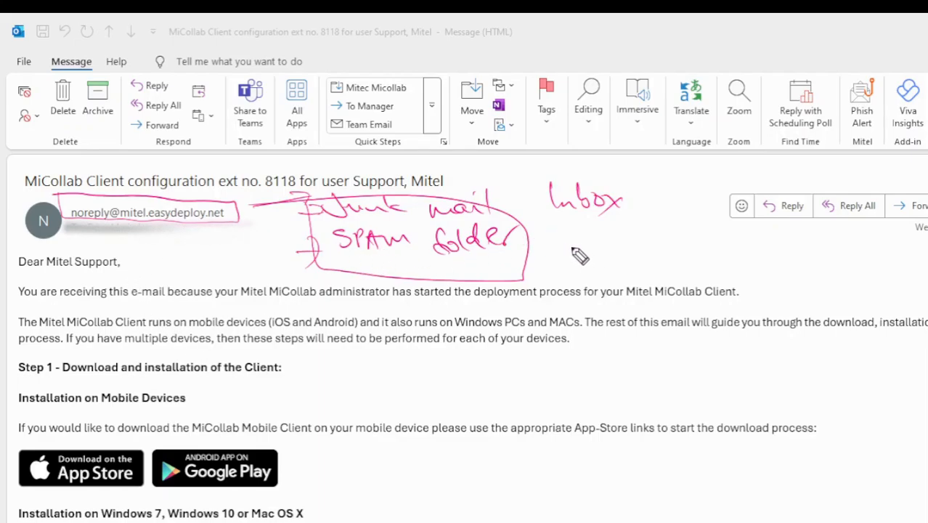
{"action": "mouse_move", "coordinate": [563, 248]}
{"action": "left_mouse_down"}
{"action": "mouse_move", "coordinate": [644, 229]}
{"action": "mouse_move", "coordinate": [642, 213]}
{"action": "mouse_move", "coordinate": [653, 214]}
{"action": "left_mouse_up"}
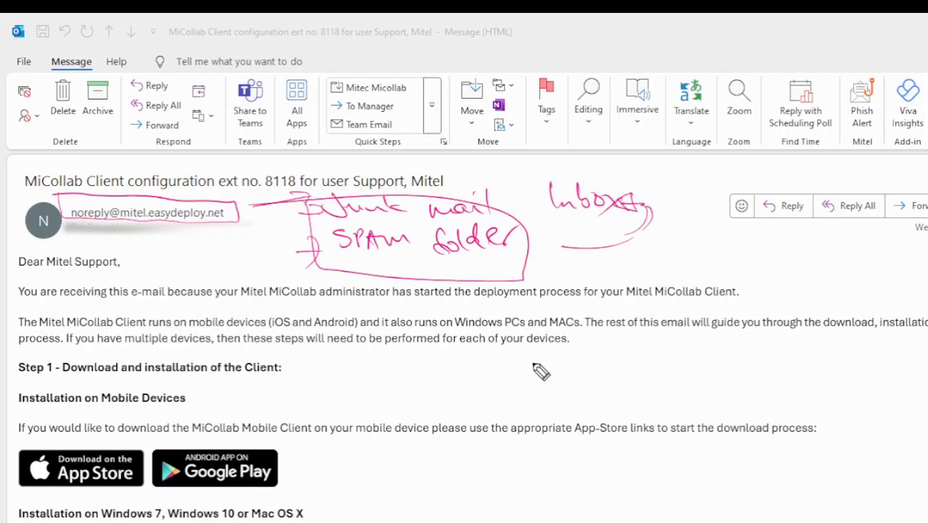
{"action": "key", "text": "Escape"}
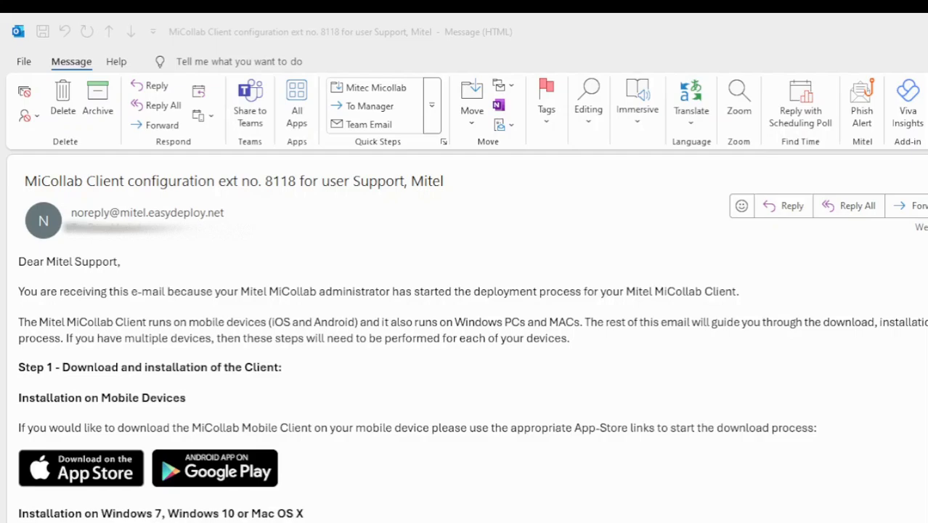
Step: Circle and tick the Step 1 download and installation heading, and handwrite "Cellphone gadget" beside "Installation on Mobile Devices"
{"action": "scroll", "coordinate": [472, 377], "scroll_direction": "down", "scroll_amount": 2}
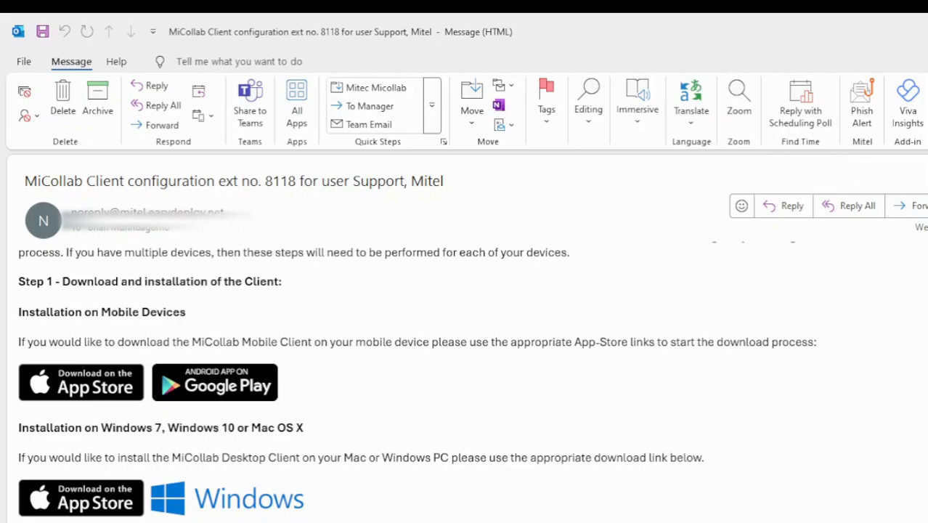
{"action": "mouse_move", "coordinate": [31, 266]}
{"action": "left_mouse_down"}
{"action": "mouse_move", "coordinate": [13, 273]}
{"action": "mouse_move", "coordinate": [80, 296]}
{"action": "mouse_move", "coordinate": [260, 295]}
{"action": "mouse_move", "coordinate": [224, 264]}
{"action": "mouse_move", "coordinate": [95, 263]}
{"action": "mouse_move", "coordinate": [2, 286]}
{"action": "left_mouse_up"}
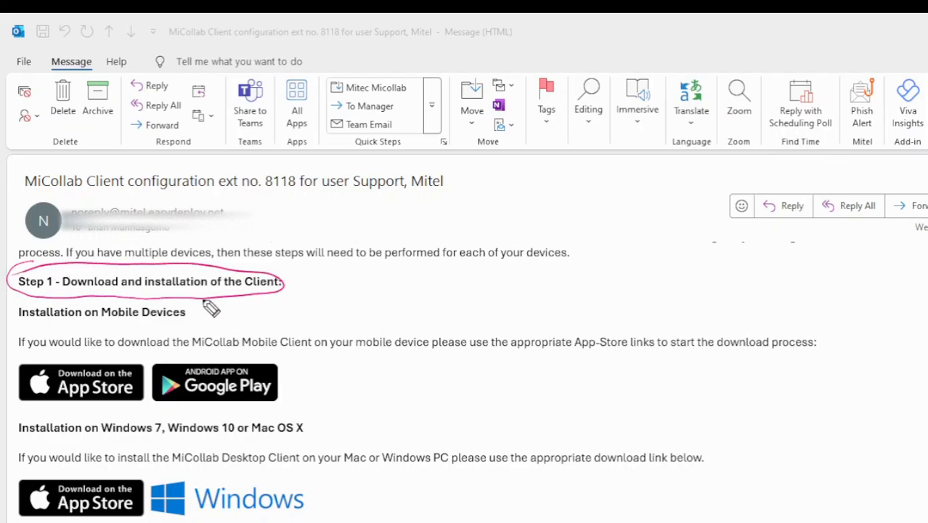
{"action": "left_click_drag", "start_coordinate": [287, 277], "coordinate": [336, 258]}
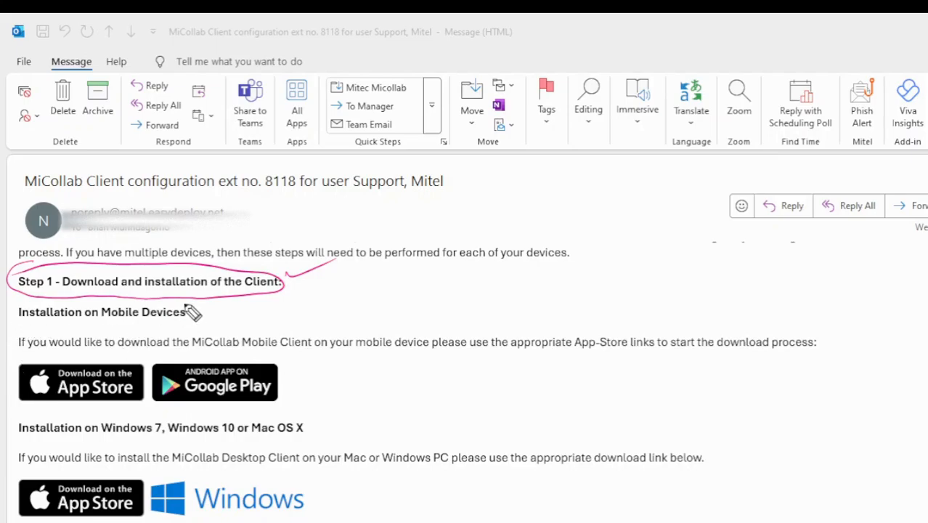
{"action": "mouse_move", "coordinate": [206, 322]}
{"action": "left_mouse_down"}
{"action": "mouse_move", "coordinate": [257, 315]}
{"action": "mouse_move", "coordinate": [300, 336]}
{"action": "mouse_move", "coordinate": [332, 319]}
{"action": "left_mouse_up"}
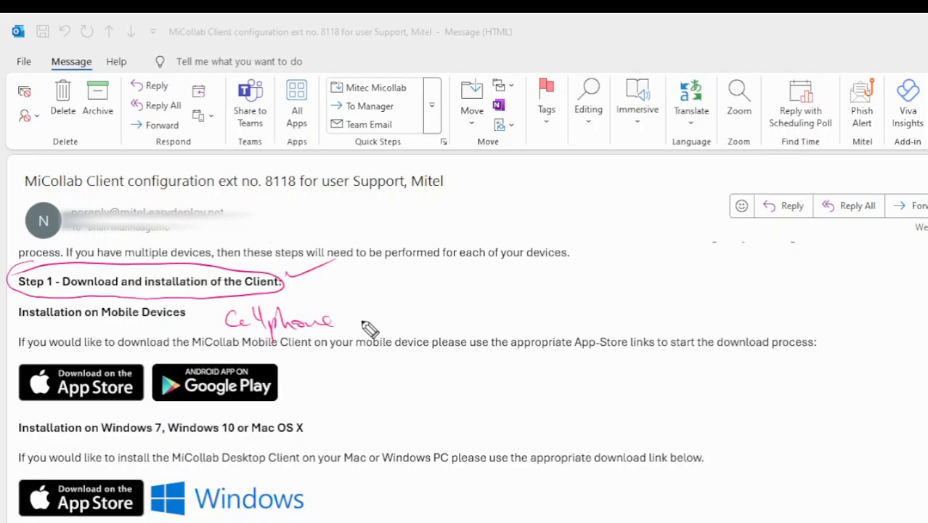
{"action": "mouse_move", "coordinate": [384, 320]}
{"action": "left_mouse_down"}
{"action": "mouse_move", "coordinate": [402, 306]}
{"action": "mouse_move", "coordinate": [408, 321]}
{"action": "mouse_move", "coordinate": [435, 300]}
{"action": "mouse_move", "coordinate": [450, 305]}
{"action": "left_mouse_up"}
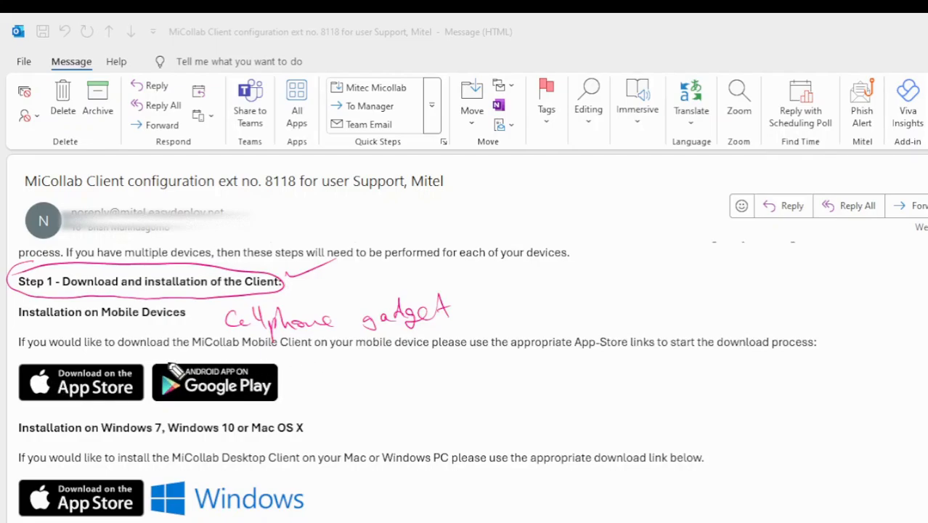
Step: Circle the Google Play badge and tick the App Store badge under "Installation on Mobile Devices"
{"action": "mouse_move", "coordinate": [168, 372]}
{"action": "left_mouse_down"}
{"action": "mouse_move", "coordinate": [163, 398]}
{"action": "mouse_move", "coordinate": [251, 413]}
{"action": "mouse_move", "coordinate": [221, 358]}
{"action": "mouse_move", "coordinate": [169, 389]}
{"action": "left_mouse_up"}
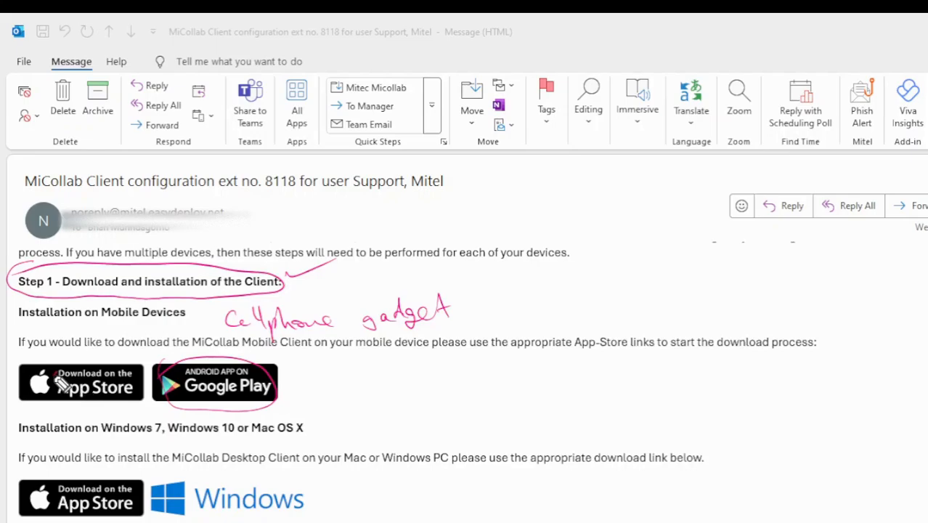
{"action": "left_click_drag", "start_coordinate": [61, 380], "coordinate": [109, 348]}
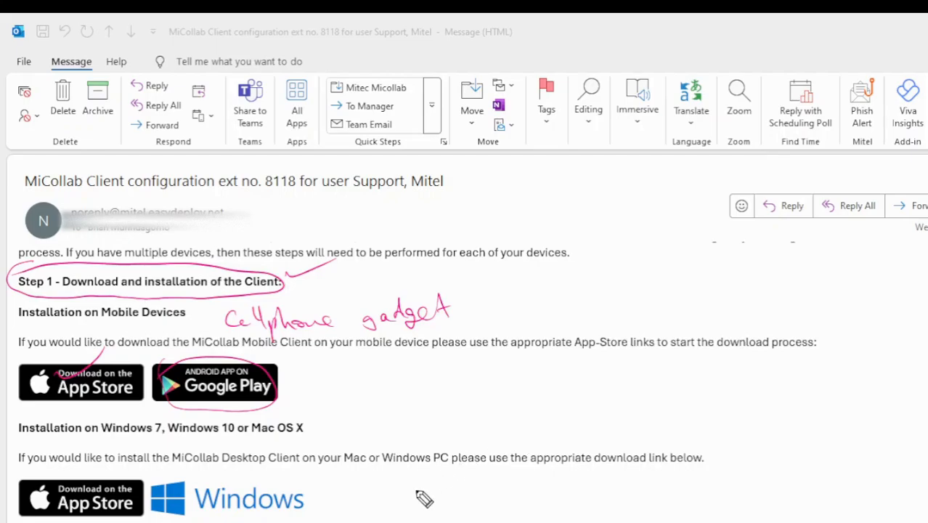
Step: Handwrite "Desktop PC/laptop" beside the desktop download links, tick the App Store badge, box the Windows logo, and leave the annotation mode
{"action": "mouse_move", "coordinate": [415, 468]}
{"action": "left_mouse_down"}
{"action": "mouse_move", "coordinate": [425, 494]}
{"action": "mouse_move", "coordinate": [465, 479]}
{"action": "mouse_move", "coordinate": [503, 493]}
{"action": "mouse_move", "coordinate": [626, 497]}
{"action": "mouse_move", "coordinate": [637, 513]}
{"action": "left_mouse_up"}
{"action": "mouse_move", "coordinate": [654, 472]}
{"action": "left_mouse_down"}
{"action": "mouse_move", "coordinate": [657, 511]}
{"action": "mouse_move", "coordinate": [728, 485]}
{"action": "left_mouse_up"}
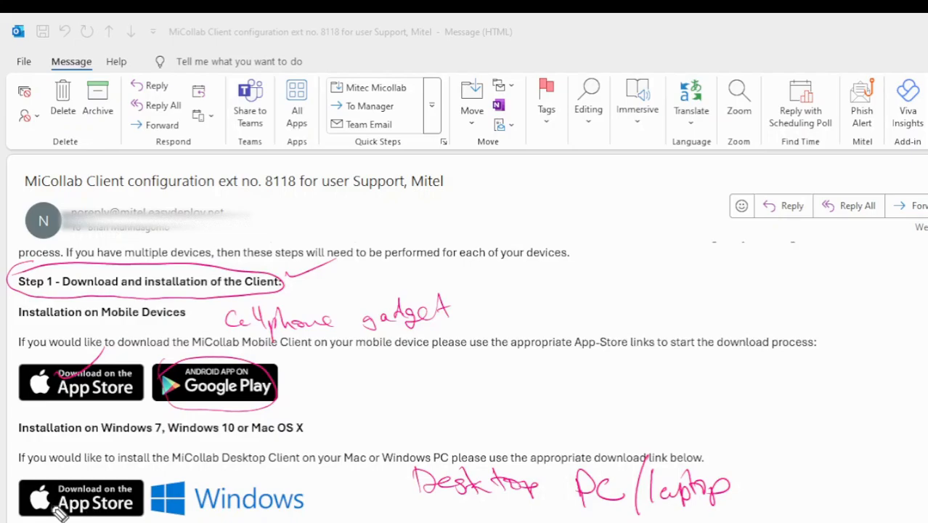
{"action": "left_click_drag", "start_coordinate": [59, 482], "coordinate": [102, 452]}
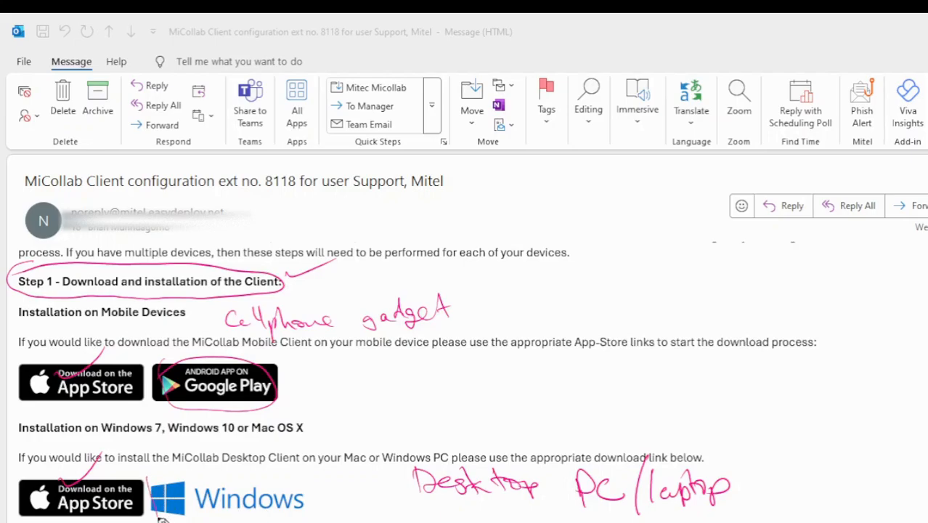
{"action": "left_click_drag", "start_coordinate": [338, 499], "coordinate": [131, 478]}
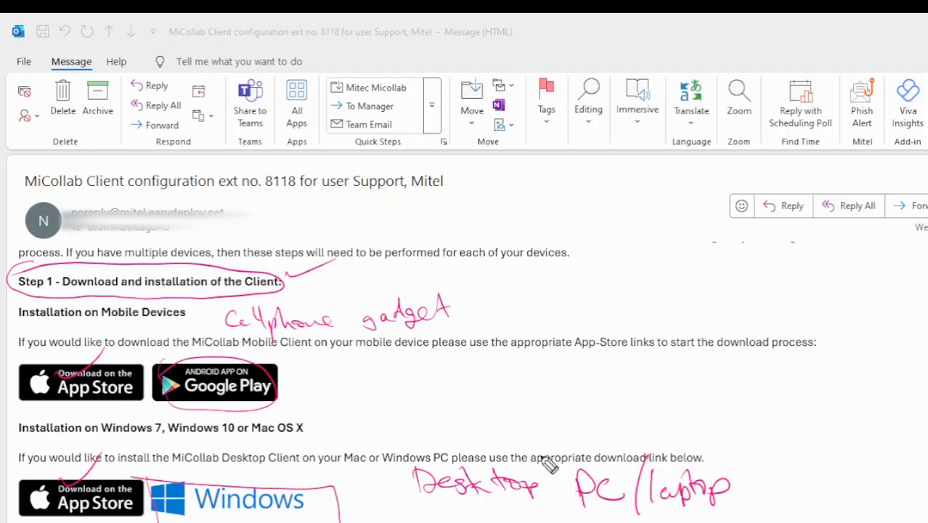
{"action": "key", "text": "Escape"}
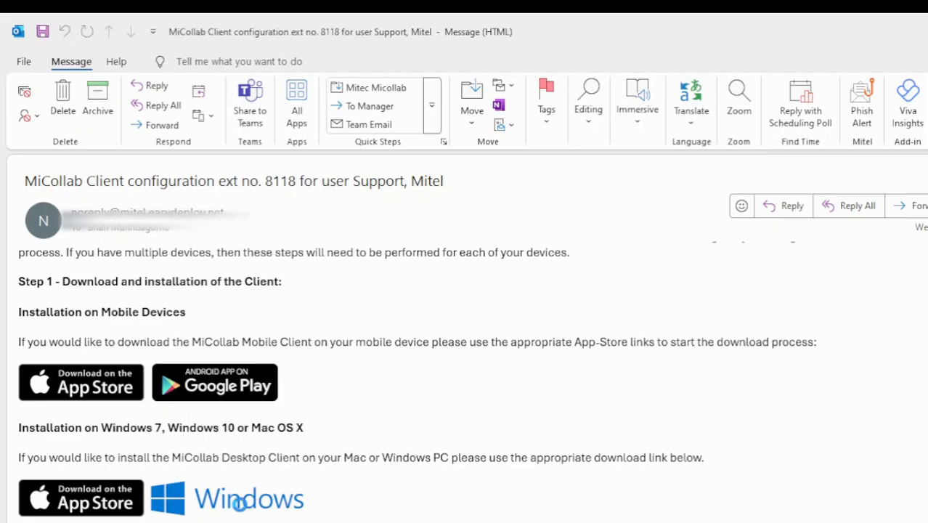
Step: Open the Windows download link, circle its web address and the save file name, and handwrite "micollab_pc.msi" below the download dialog
{"action": "left_click", "coordinate": [243, 508]}
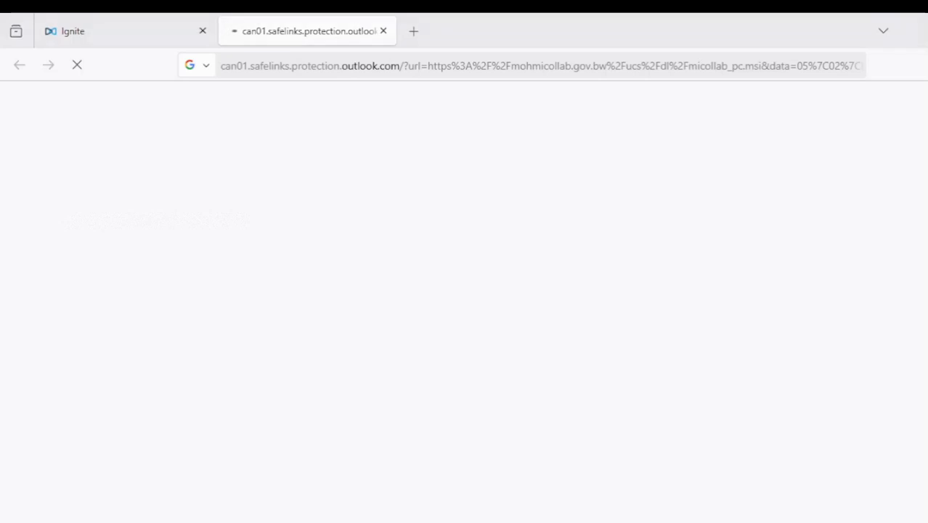
{"action": "mouse_move", "coordinate": [248, 56]}
{"action": "left_mouse_down"}
{"action": "mouse_move", "coordinate": [294, 108]}
{"action": "mouse_move", "coordinate": [661, 116]}
{"action": "mouse_move", "coordinate": [865, 93]}
{"action": "mouse_move", "coordinate": [551, 56]}
{"action": "mouse_move", "coordinate": [222, 60]}
{"action": "left_mouse_up"}
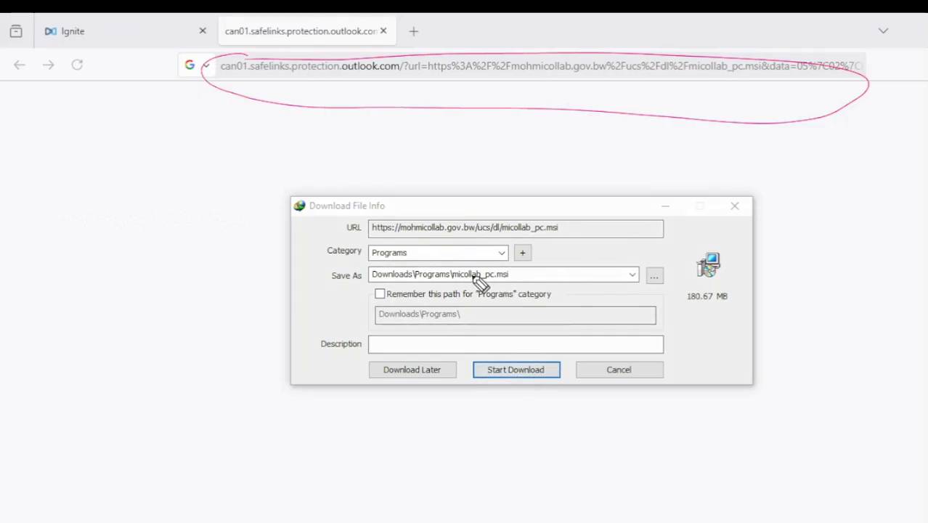
{"action": "mouse_move", "coordinate": [512, 278]}
{"action": "left_mouse_down"}
{"action": "mouse_move", "coordinate": [498, 261]}
{"action": "mouse_move", "coordinate": [445, 279]}
{"action": "mouse_move", "coordinate": [517, 277]}
{"action": "left_mouse_up"}
{"action": "mouse_move", "coordinate": [337, 441]}
{"action": "left_mouse_down"}
{"action": "mouse_move", "coordinate": [341, 457]}
{"action": "mouse_move", "coordinate": [385, 448]}
{"action": "mouse_move", "coordinate": [554, 459]}
{"action": "mouse_move", "coordinate": [589, 457]}
{"action": "mouse_move", "coordinate": [607, 444]}
{"action": "left_mouse_up"}
{"action": "left_click", "coordinate": [607, 438]}
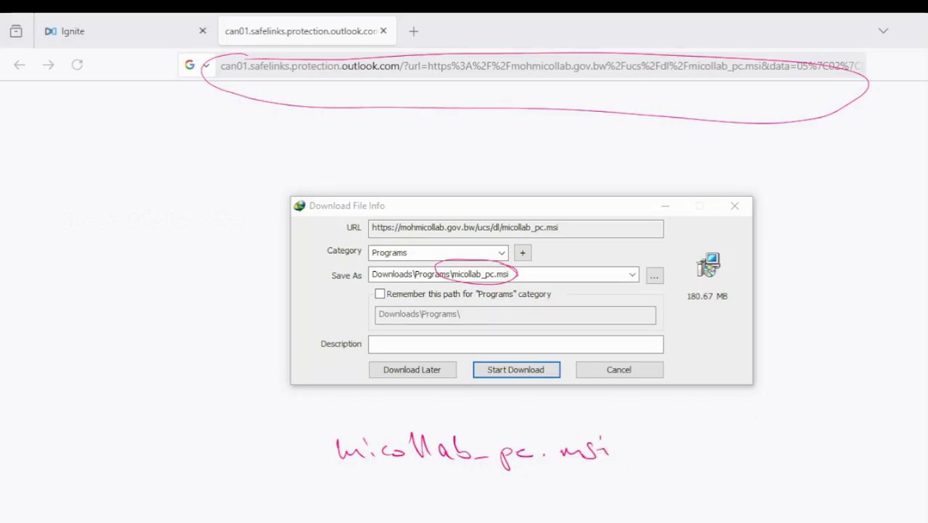
Step: Start downloading micollab_pc.msi, clear the annotations, and decline the Internet Download Manager update
{"action": "left_click", "coordinate": [515, 369]}
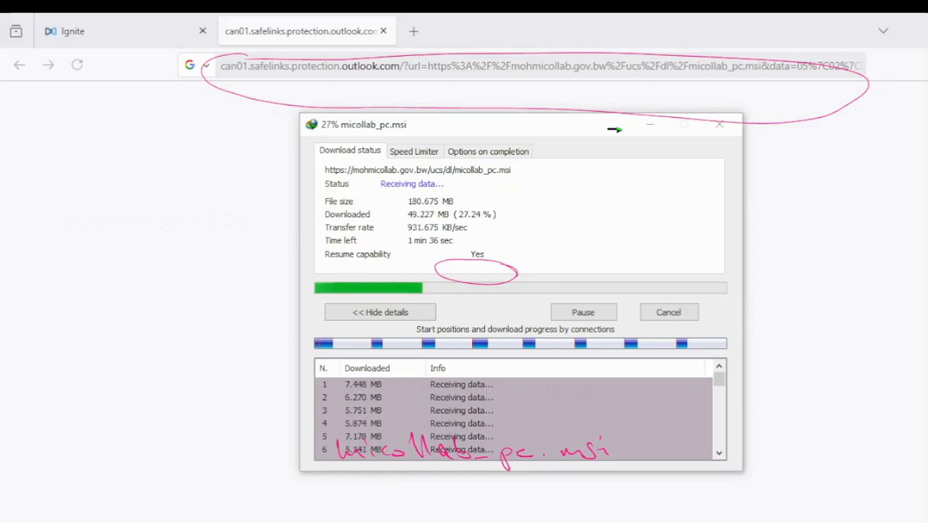
{"action": "left_click", "coordinate": [922, 355]}
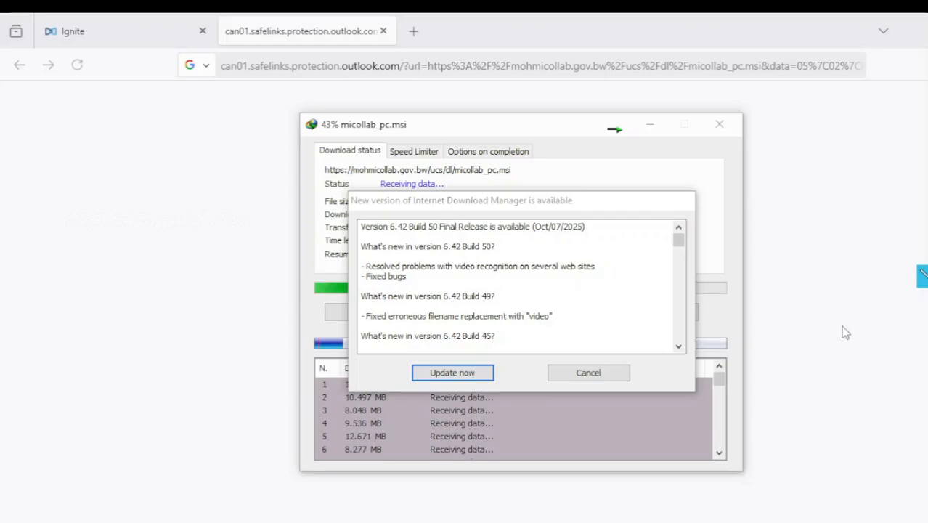
{"action": "left_click", "coordinate": [583, 373]}
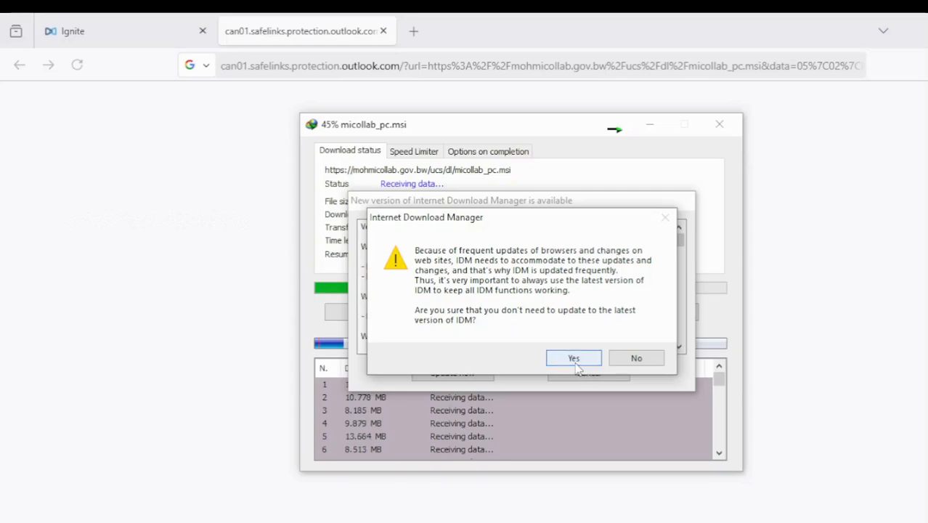
{"action": "left_click", "coordinate": [573, 359]}
Step: Cancel the installer download, close its browser tab, and return to the deployment email
{"action": "left_click", "coordinate": [667, 312]}
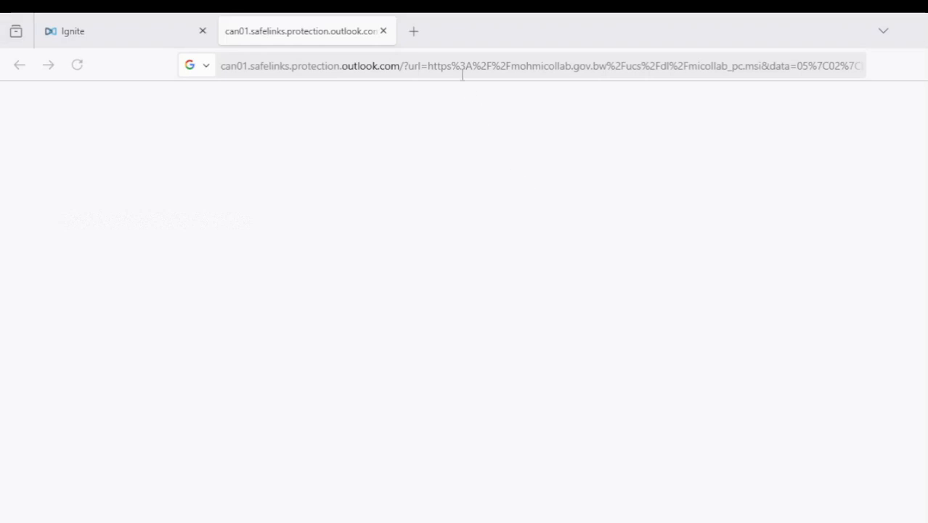
{"action": "left_click", "coordinate": [384, 31]}
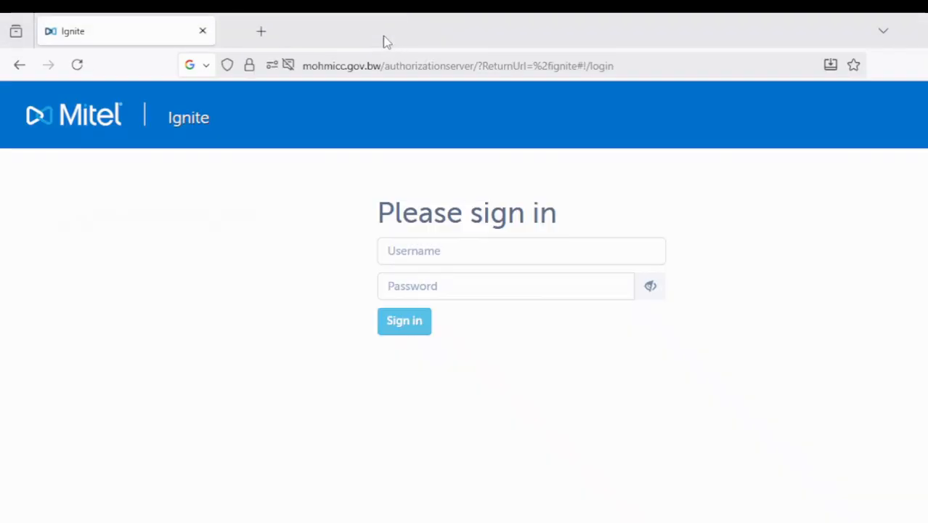
{"action": "left_click", "coordinate": [925, 31]}
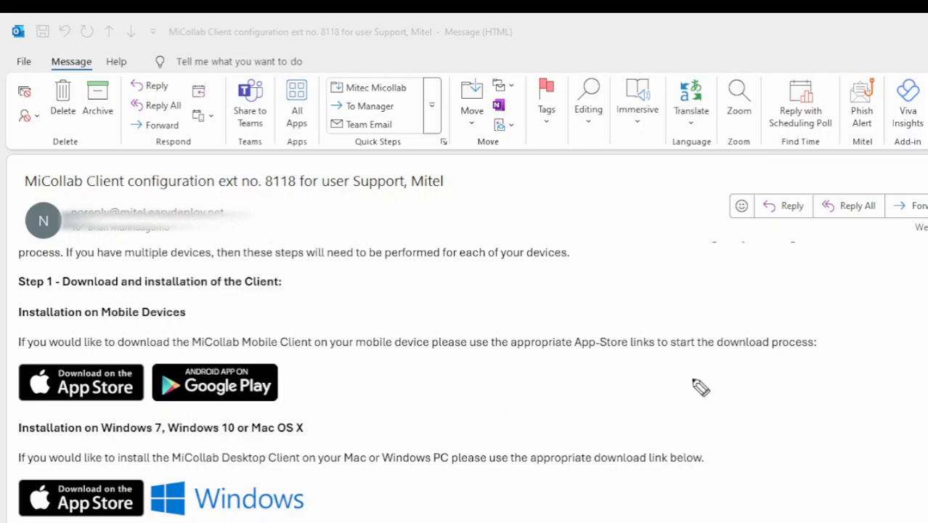
Step: Handwrite "Install" in the email above the mobile download instructions and erase the note
{"action": "mouse_move", "coordinate": [450, 295]}
{"action": "left_mouse_down"}
{"action": "mouse_move", "coordinate": [494, 321]}
{"action": "mouse_move", "coordinate": [536, 320]}
{"action": "left_mouse_up"}
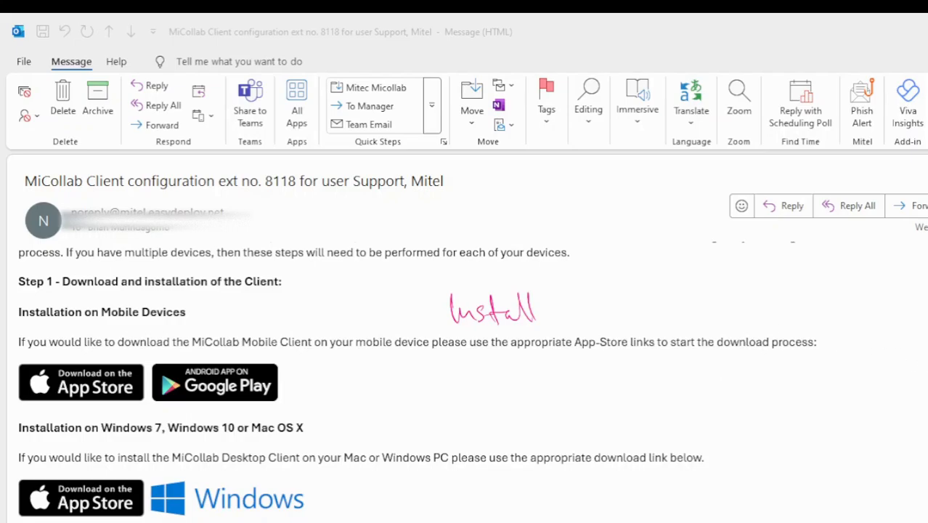
{"action": "key", "text": "e"}
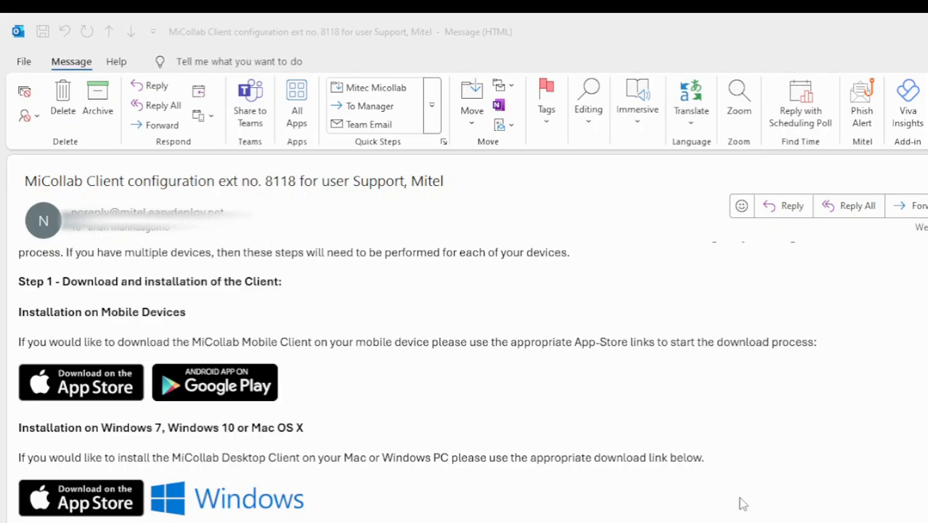
Step: Switch to the presentation and go back to the slide showing the micollab_pc.msi download in Firefox
{"action": "key", "text": "alt+Tab"}
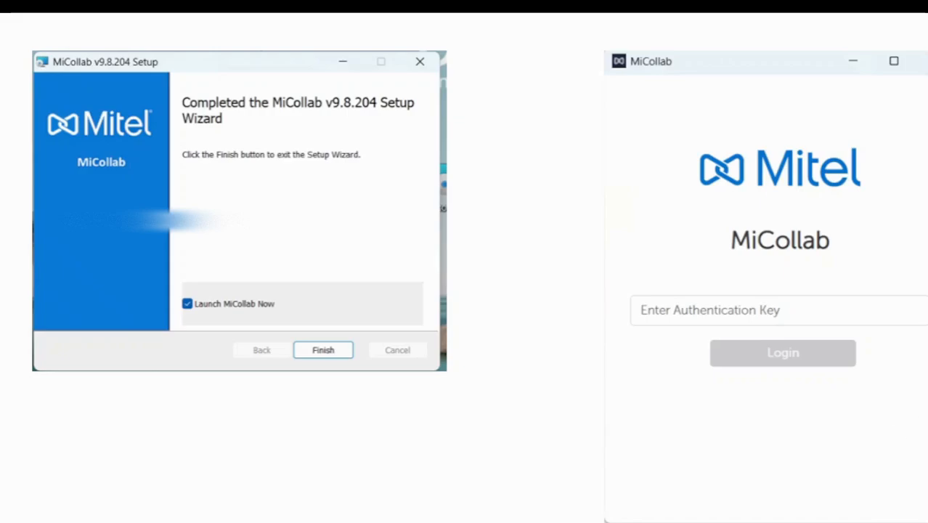
{"action": "key", "text": "Page_Up"}
{"action": "key", "text": "Page_Up"}
{"action": "key", "text": "Page_Up"}
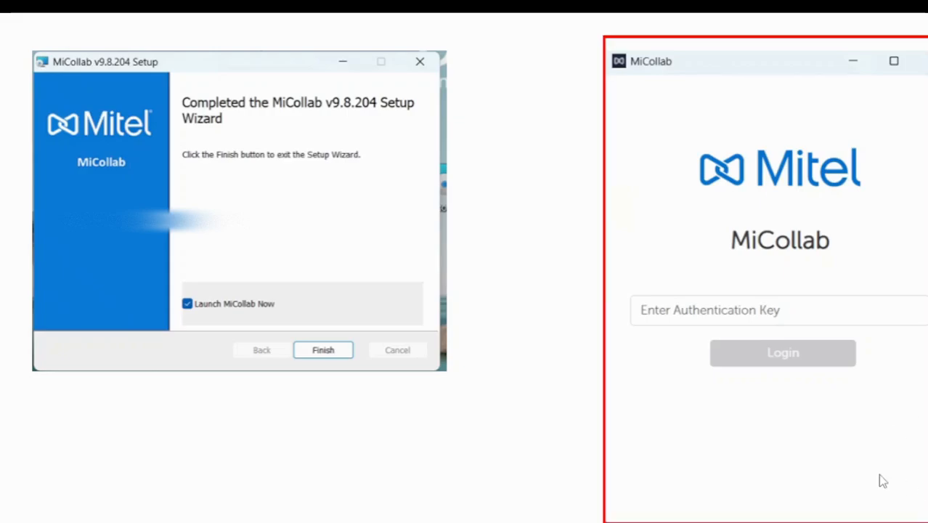
{"action": "key", "text": "Page_Up"}
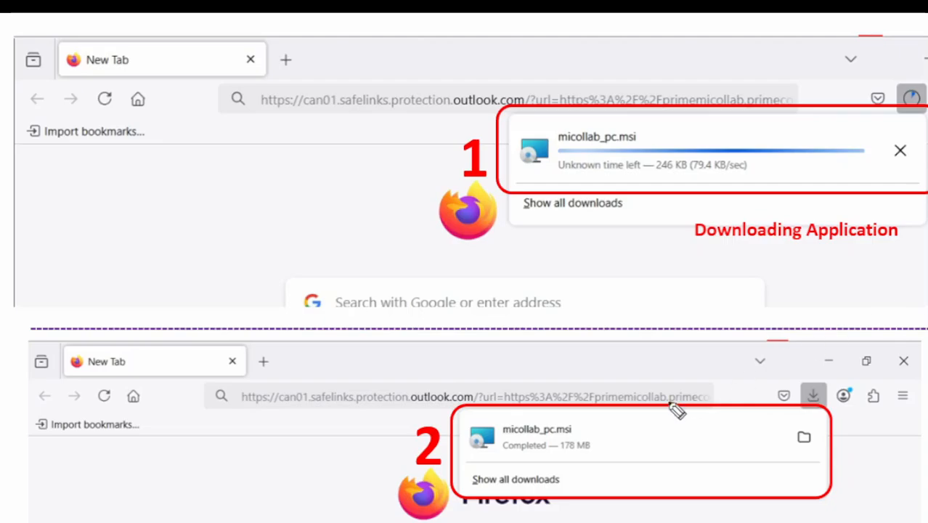
Step: Circle the completed micollab_pc.msi download, handwrite "double click to start the installation" beside it, mark the folder icon, and erase the annotations
{"action": "mouse_move", "coordinate": [480, 434]}
{"action": "left_mouse_down"}
{"action": "mouse_move", "coordinate": [517, 469]}
{"action": "mouse_move", "coordinate": [574, 427]}
{"action": "mouse_move", "coordinate": [458, 434]}
{"action": "left_mouse_up"}
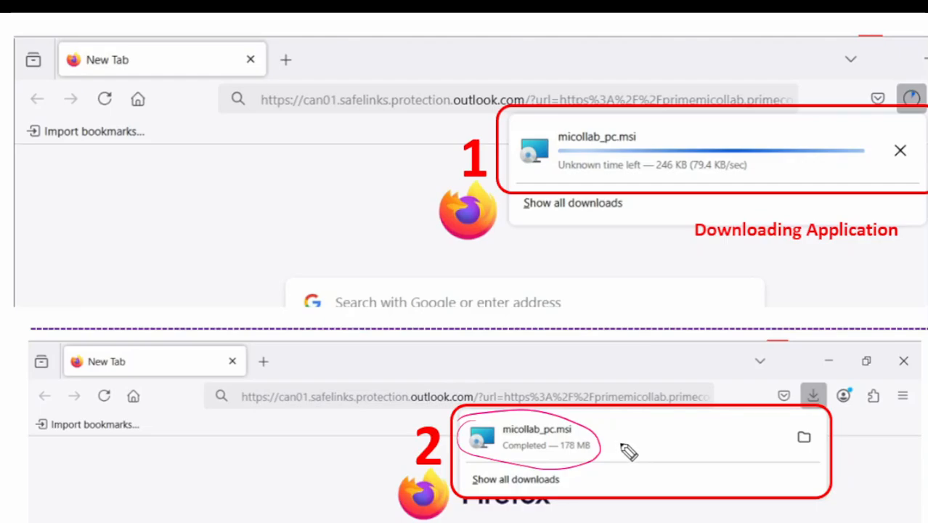
{"action": "mouse_move", "coordinate": [614, 443]}
{"action": "left_mouse_down"}
{"action": "mouse_move", "coordinate": [741, 440]}
{"action": "mouse_move", "coordinate": [768, 456]}
{"action": "mouse_move", "coordinate": [771, 444]}
{"action": "left_mouse_up"}
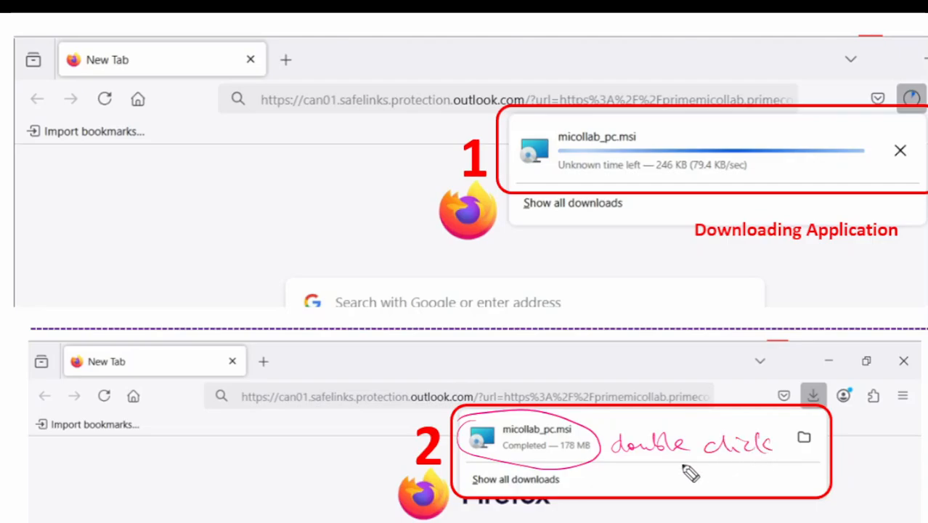
{"action": "mouse_move", "coordinate": [616, 470]}
{"action": "left_mouse_down"}
{"action": "mouse_move", "coordinate": [629, 481]}
{"action": "mouse_move", "coordinate": [768, 486]}
{"action": "mouse_move", "coordinate": [758, 475]}
{"action": "mouse_move", "coordinate": [835, 485]}
{"action": "mouse_move", "coordinate": [921, 470]}
{"action": "left_mouse_up"}
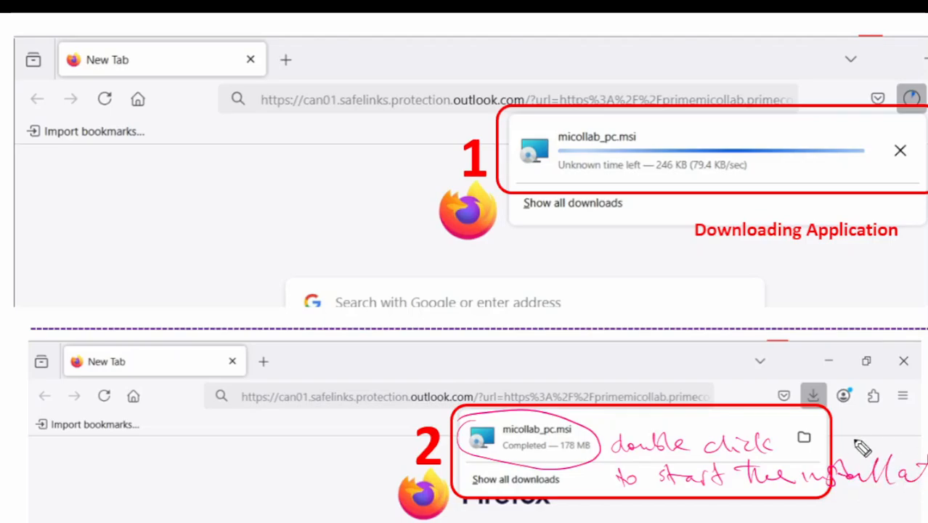
{"action": "left_click_drag", "start_coordinate": [791, 440], "coordinate": [800, 440]}
{"action": "key", "text": "e"}
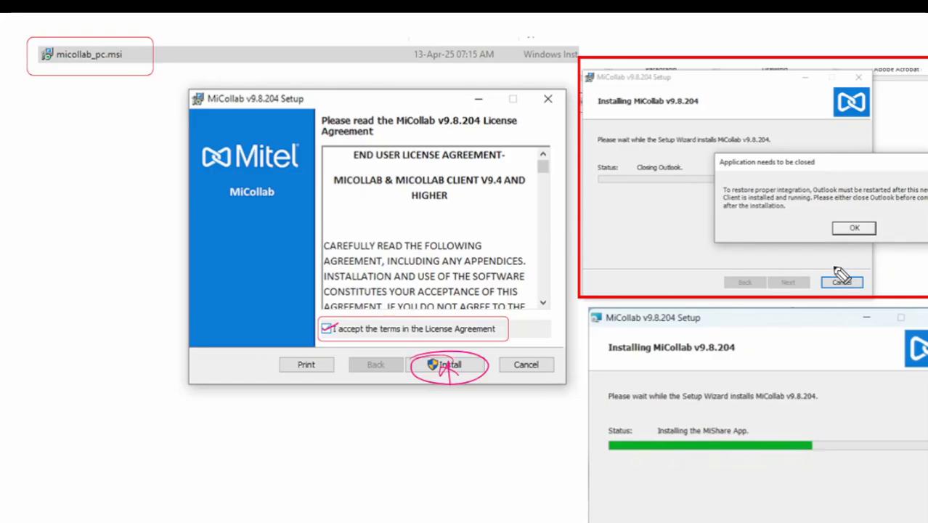
Step: Circle and tick OK in the Outlook closing prompt, draw a row of arrows under the installation progress bar, and erase the annotations
{"action": "mouse_move", "coordinate": [873, 221]}
{"action": "left_mouse_down"}
{"action": "mouse_move", "coordinate": [861, 210]}
{"action": "mouse_move", "coordinate": [843, 233]}
{"action": "mouse_move", "coordinate": [885, 211]}
{"action": "left_mouse_up"}
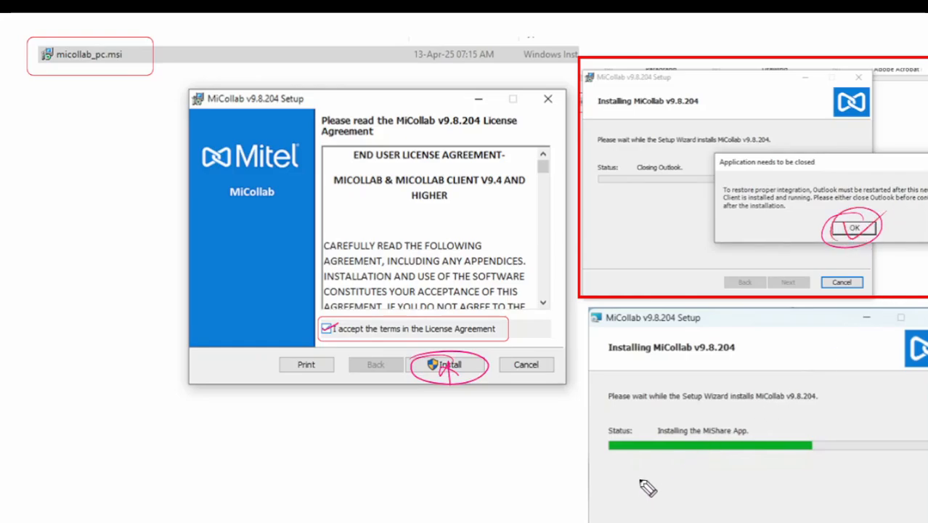
{"action": "left_click_drag", "start_coordinate": [615, 477], "coordinate": [787, 479]}
{"action": "mouse_move", "coordinate": [637, 468]}
{"action": "left_mouse_down"}
{"action": "mouse_move", "coordinate": [637, 485]}
{"action": "mouse_move", "coordinate": [725, 485]}
{"action": "left_mouse_up"}
{"action": "mouse_move", "coordinate": [778, 469]}
{"action": "left_mouse_down"}
{"action": "mouse_move", "coordinate": [787, 485]}
{"action": "mouse_move", "coordinate": [901, 485]}
{"action": "left_mouse_up"}
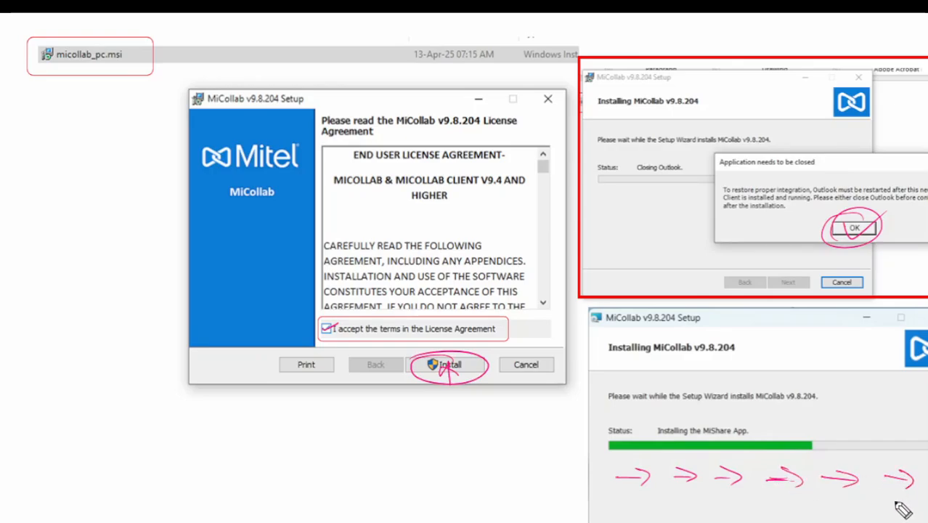
{"action": "key", "text": "e"}
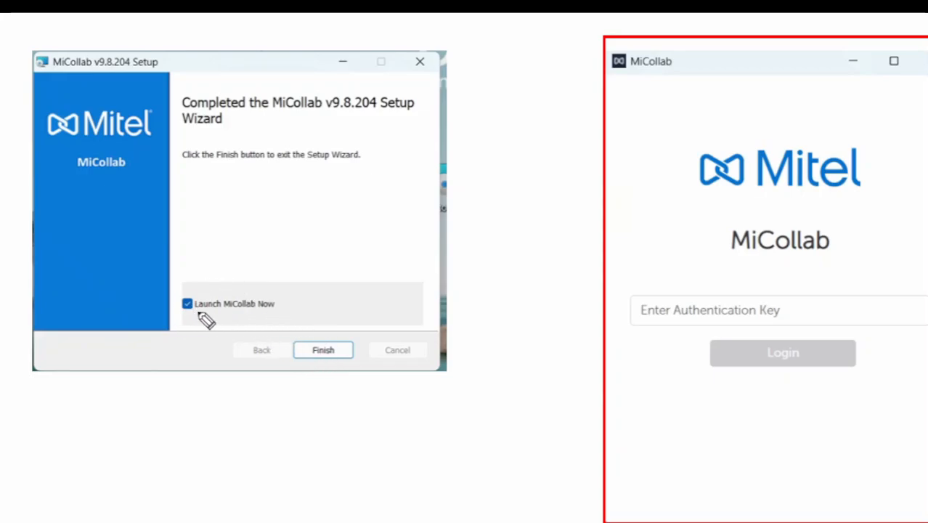
Step: Circle and tick the "Launch MiCollab Now" option and draw an arrow to Finish in the completed setup wizard
{"action": "mouse_move", "coordinate": [182, 291]}
{"action": "left_mouse_down"}
{"action": "mouse_move", "coordinate": [176, 315]}
{"action": "mouse_move", "coordinate": [311, 310]}
{"action": "mouse_move", "coordinate": [152, 299]}
{"action": "left_mouse_up"}
{"action": "left_click_drag", "start_coordinate": [211, 293], "coordinate": [238, 271]}
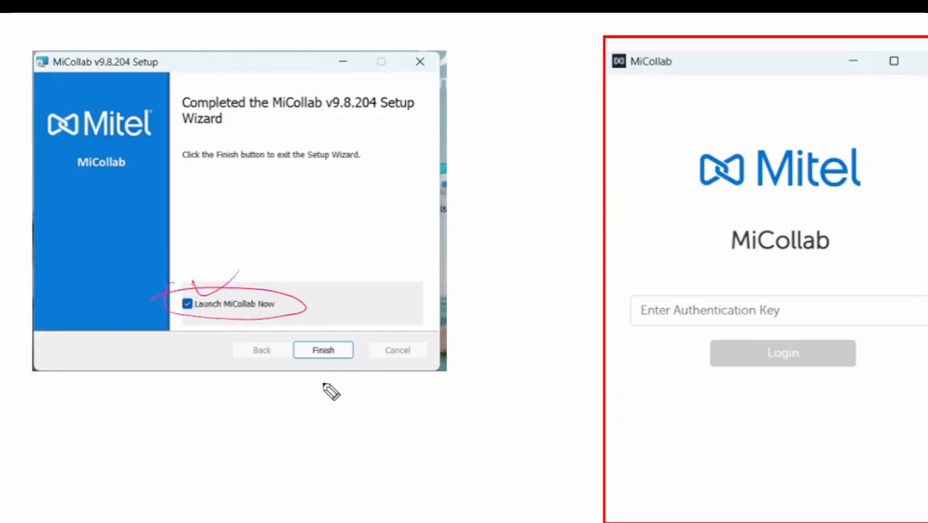
{"action": "mouse_move", "coordinate": [325, 361]}
{"action": "left_mouse_down"}
{"action": "mouse_move", "coordinate": [321, 372]}
{"action": "mouse_move", "coordinate": [339, 367]}
{"action": "left_mouse_up"}
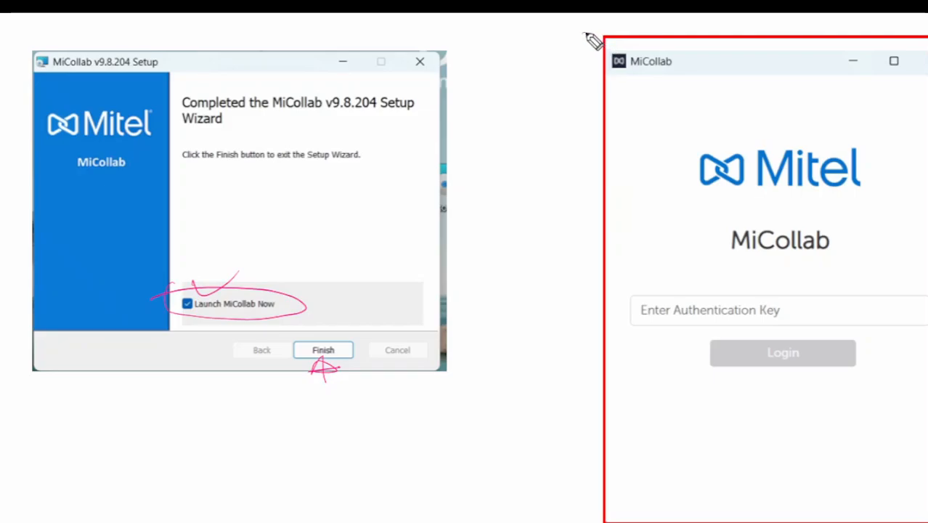
Step: Outline the MiCollab login window and draw a key symbol over its authentication key field
{"action": "mouse_move", "coordinate": [585, 34]}
{"action": "left_mouse_down"}
{"action": "mouse_move", "coordinate": [546, 312]}
{"action": "mouse_move", "coordinate": [623, 520]}
{"action": "left_mouse_up"}
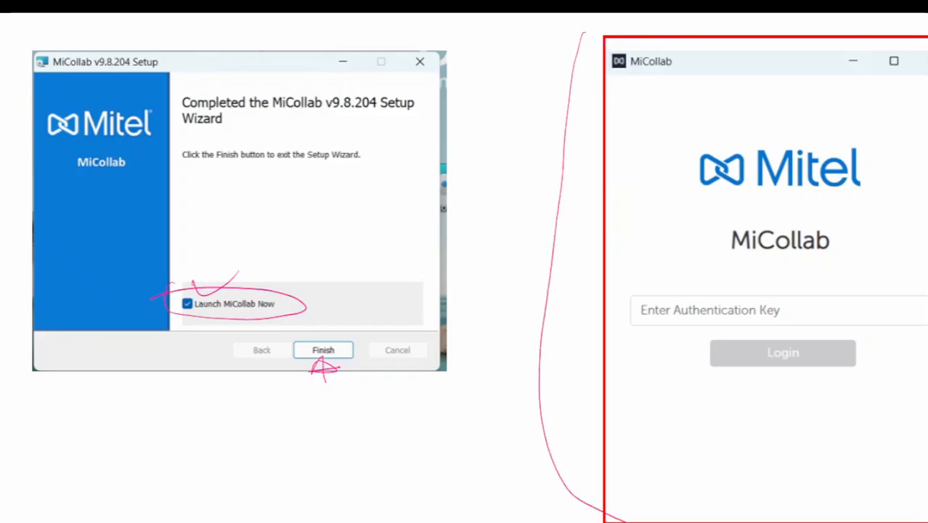
{"action": "mouse_move", "coordinate": [926, 117]}
{"action": "left_mouse_down"}
{"action": "mouse_move", "coordinate": [866, 93]}
{"action": "mouse_move", "coordinate": [604, 73]}
{"action": "left_mouse_up"}
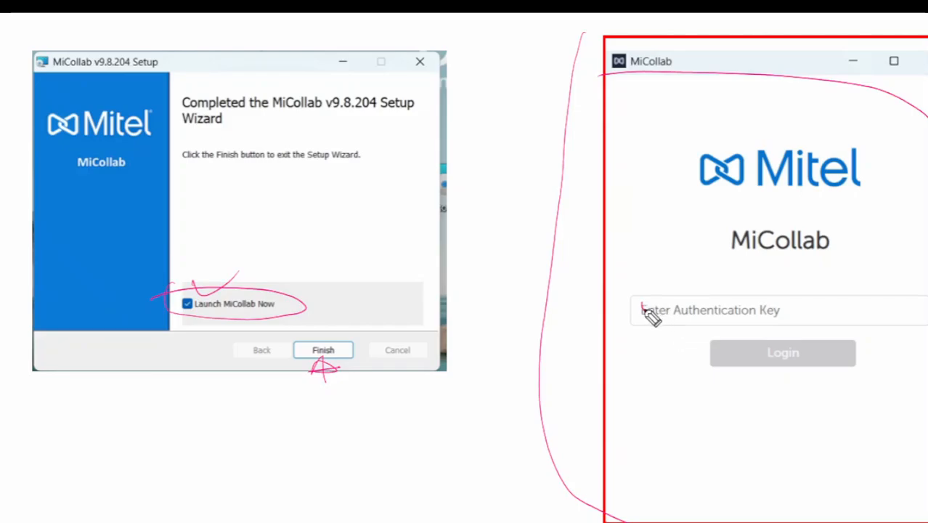
{"action": "mouse_move", "coordinate": [670, 310]}
{"action": "left_mouse_down"}
{"action": "mouse_move", "coordinate": [636, 320]}
{"action": "mouse_move", "coordinate": [703, 312]}
{"action": "mouse_move", "coordinate": [690, 321]}
{"action": "mouse_move", "coordinate": [704, 318]}
{"action": "mouse_move", "coordinate": [689, 311]}
{"action": "mouse_move", "coordinate": [704, 323]}
{"action": "left_mouse_up"}
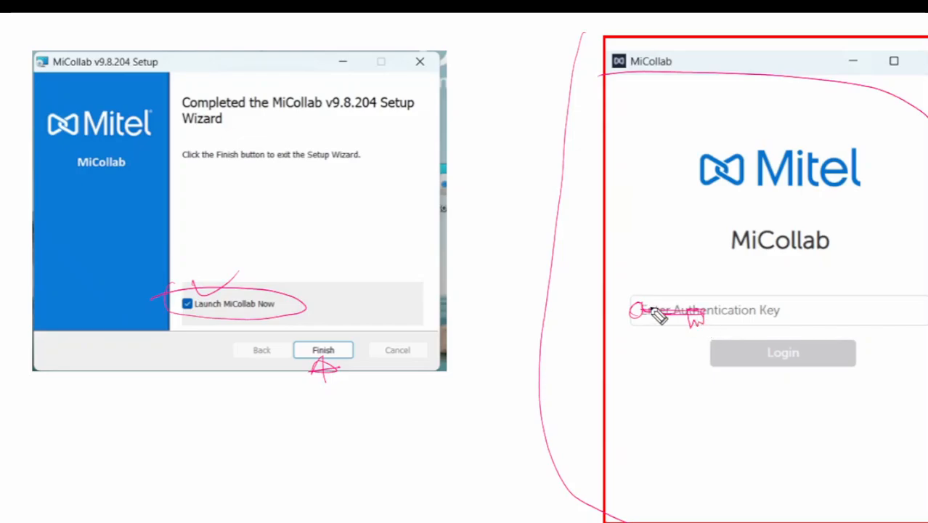
{"action": "left_click_drag", "start_coordinate": [639, 304], "coordinate": [646, 315]}
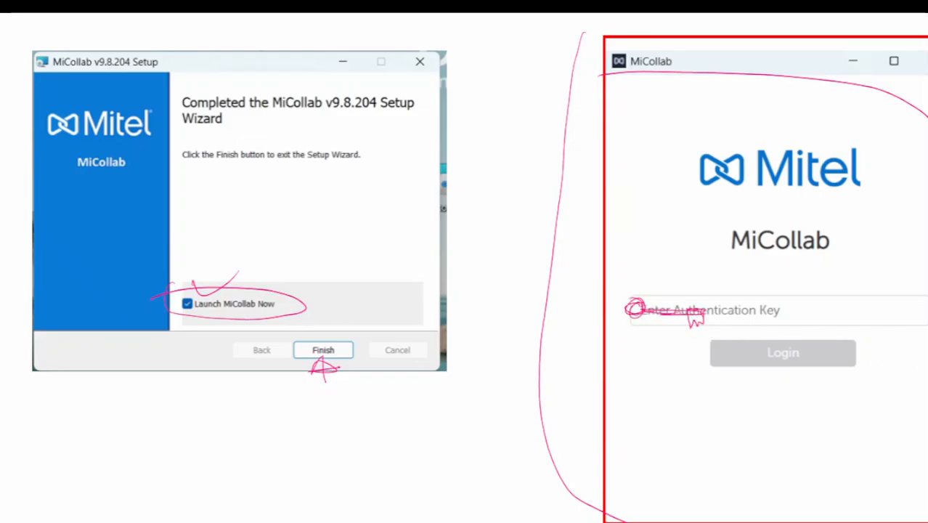
Step: Erase the current annotations, handwrite "Deployment Email" above the authentication key field, and clear the handwriting
{"action": "key", "text": "e"}
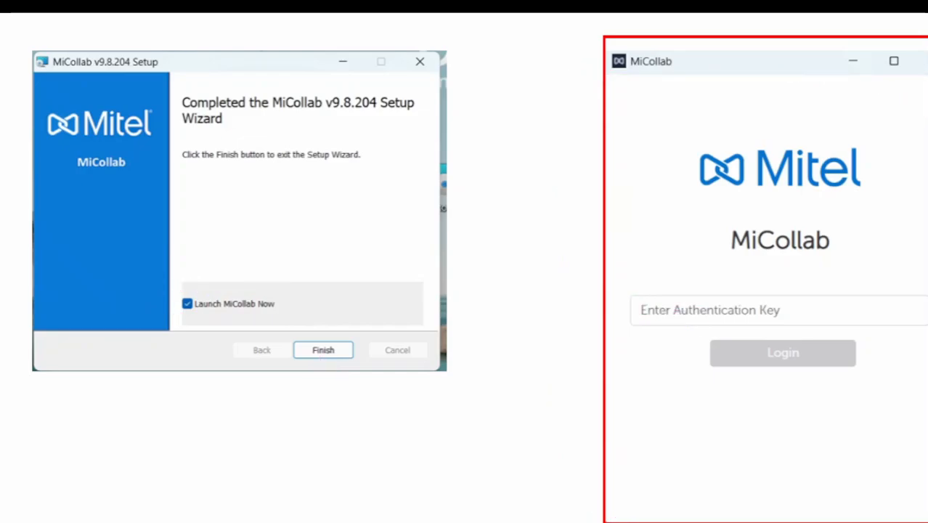
{"action": "mouse_move", "coordinate": [644, 261]}
{"action": "left_mouse_down"}
{"action": "mouse_move", "coordinate": [693, 279]}
{"action": "mouse_move", "coordinate": [703, 267]}
{"action": "mouse_move", "coordinate": [704, 280]}
{"action": "left_mouse_up"}
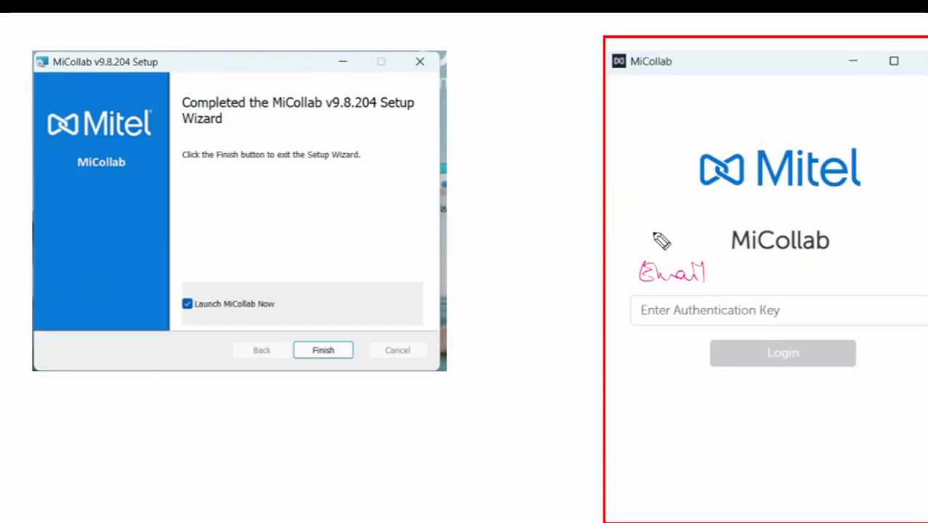
{"action": "mouse_move", "coordinate": [636, 238]}
{"action": "left_mouse_down"}
{"action": "mouse_move", "coordinate": [636, 218]}
{"action": "mouse_move", "coordinate": [668, 230]}
{"action": "mouse_move", "coordinate": [670, 216]}
{"action": "mouse_move", "coordinate": [740, 219]}
{"action": "mouse_move", "coordinate": [765, 204]}
{"action": "left_mouse_up"}
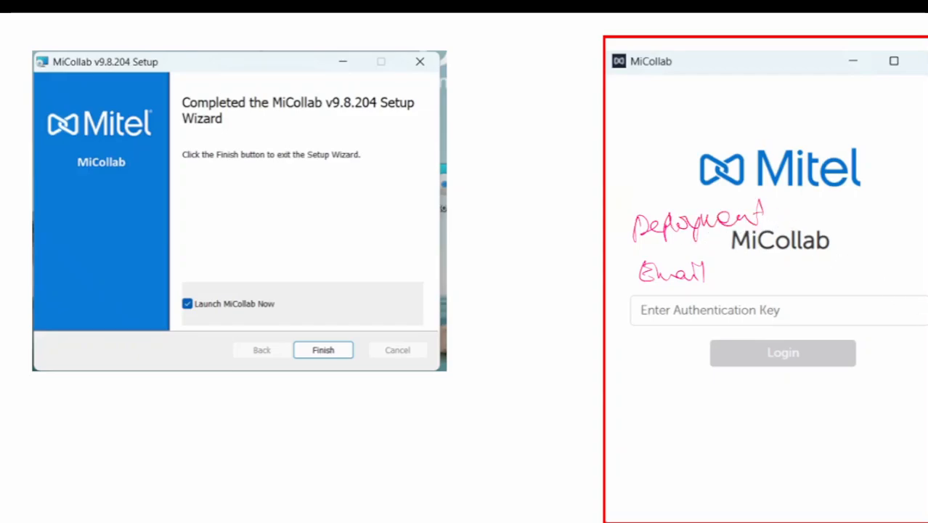
{"action": "key", "text": "e"}
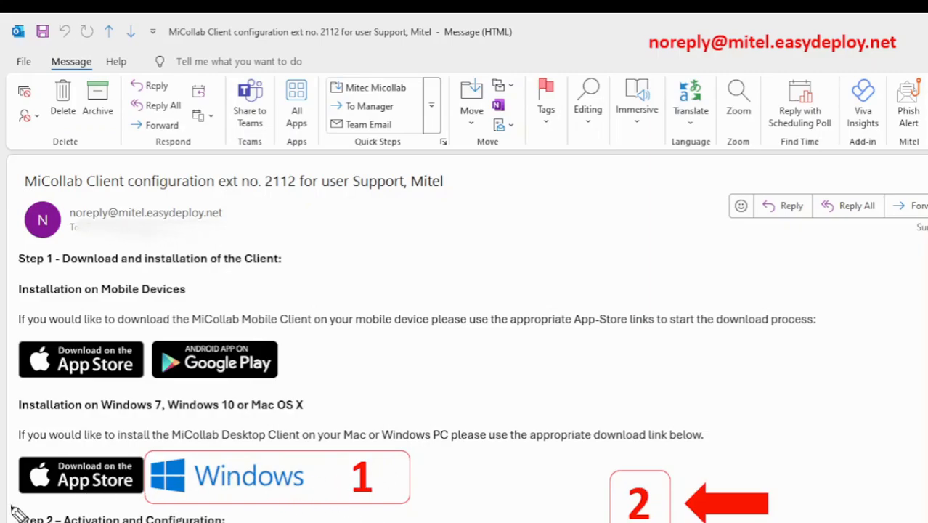
Step: Mark the Step 2 heading, circle the "click here" link in the deployment email, and open that link to start provisioning
{"action": "mouse_move", "coordinate": [181, 522]}
{"action": "left_mouse_down"}
{"action": "mouse_move", "coordinate": [234, 520]}
{"action": "mouse_move", "coordinate": [4, 513]}
{"action": "left_mouse_up"}
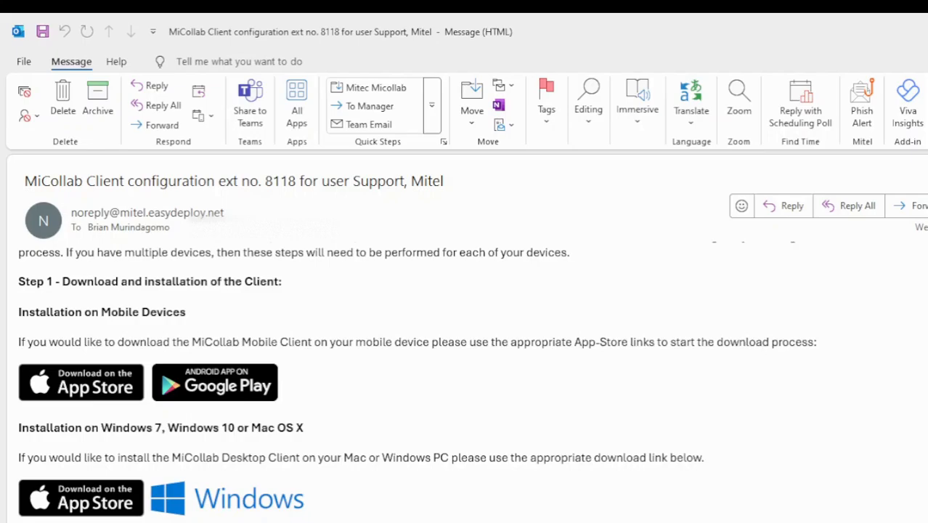
{"action": "scroll", "coordinate": [416, 365], "scroll_direction": "down", "scroll_amount": 4}
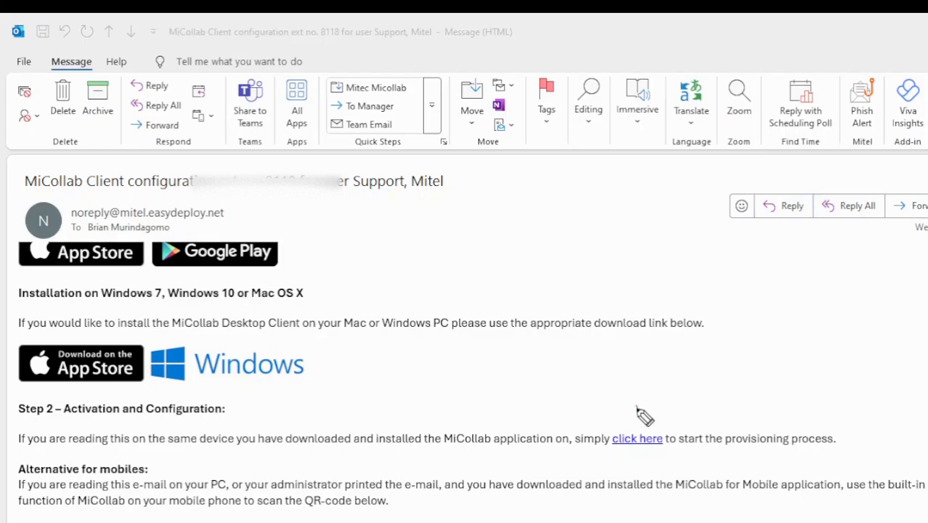
{"action": "mouse_move", "coordinate": [636, 408]}
{"action": "left_mouse_down"}
{"action": "mouse_move", "coordinate": [656, 451]}
{"action": "mouse_move", "coordinate": [572, 445]}
{"action": "mouse_move", "coordinate": [639, 436]}
{"action": "left_mouse_up"}
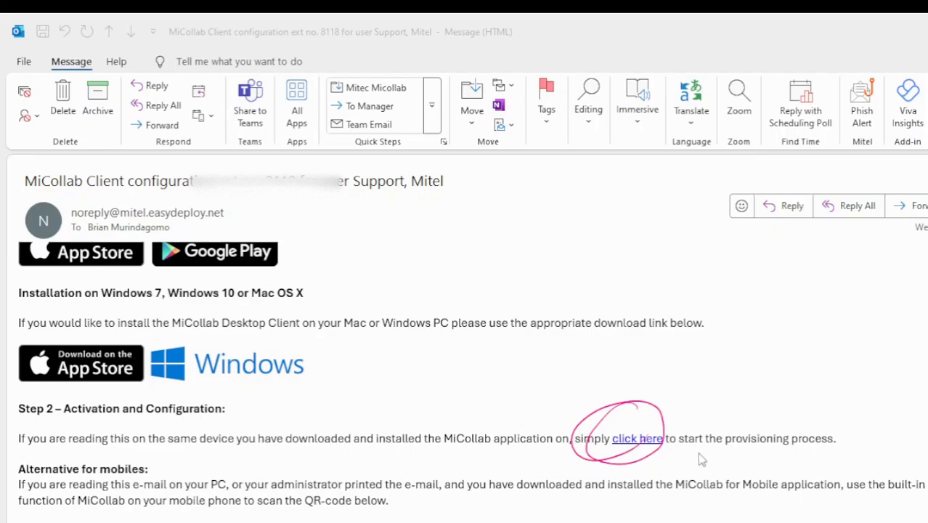
{"action": "left_click", "coordinate": [634, 440]}
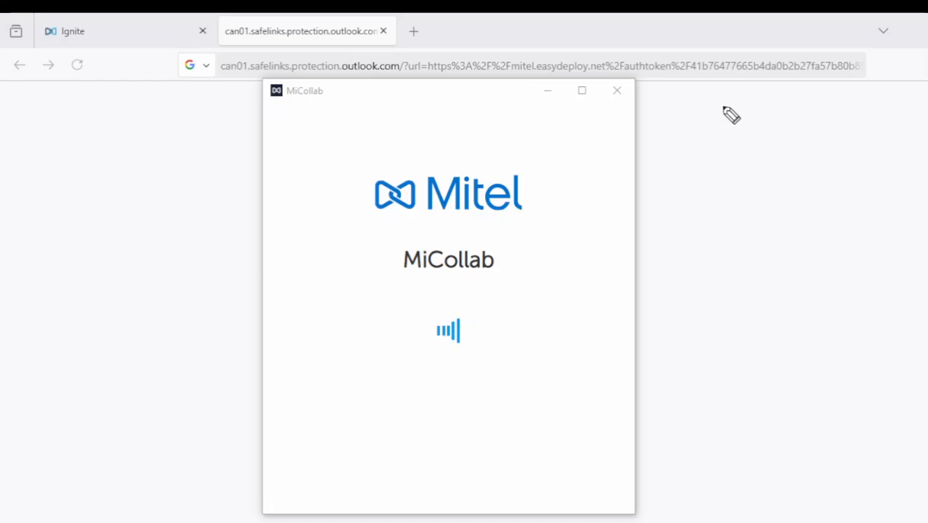
Step: Handwrite a ticked "always open with Micollab" note with a boxed OK beside the MiCollab window, frame it, and erase the annotations
{"action": "mouse_move", "coordinate": [711, 115]}
{"action": "left_mouse_down"}
{"action": "mouse_move", "coordinate": [772, 108]}
{"action": "mouse_move", "coordinate": [846, 125]}
{"action": "mouse_move", "coordinate": [854, 117]}
{"action": "mouse_move", "coordinate": [912, 116]}
{"action": "mouse_move", "coordinate": [917, 103]}
{"action": "mouse_move", "coordinate": [927, 109]}
{"action": "left_mouse_up"}
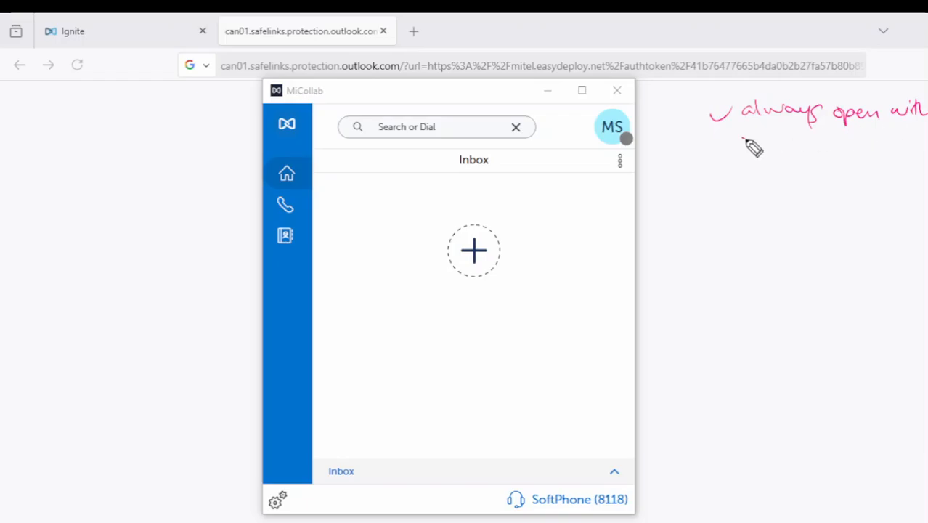
{"action": "left_click_drag", "start_coordinate": [741, 155], "coordinate": [843, 153]}
{"action": "mouse_move", "coordinate": [823, 178]}
{"action": "left_mouse_down"}
{"action": "mouse_move", "coordinate": [878, 182]}
{"action": "mouse_move", "coordinate": [826, 190]}
{"action": "mouse_move", "coordinate": [864, 196]}
{"action": "left_mouse_up"}
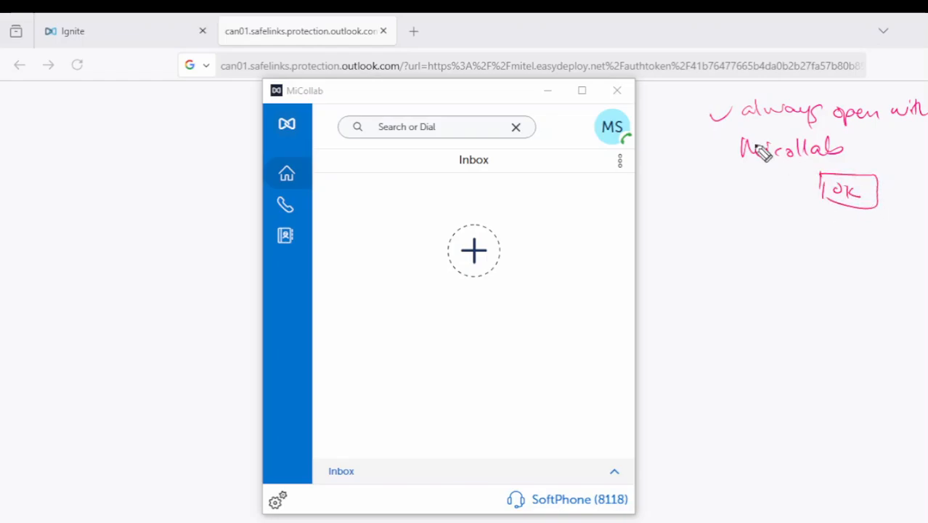
{"action": "mouse_move", "coordinate": [694, 93]}
{"action": "left_mouse_down"}
{"action": "mouse_move", "coordinate": [791, 226]}
{"action": "mouse_move", "coordinate": [919, 207]}
{"action": "left_mouse_up"}
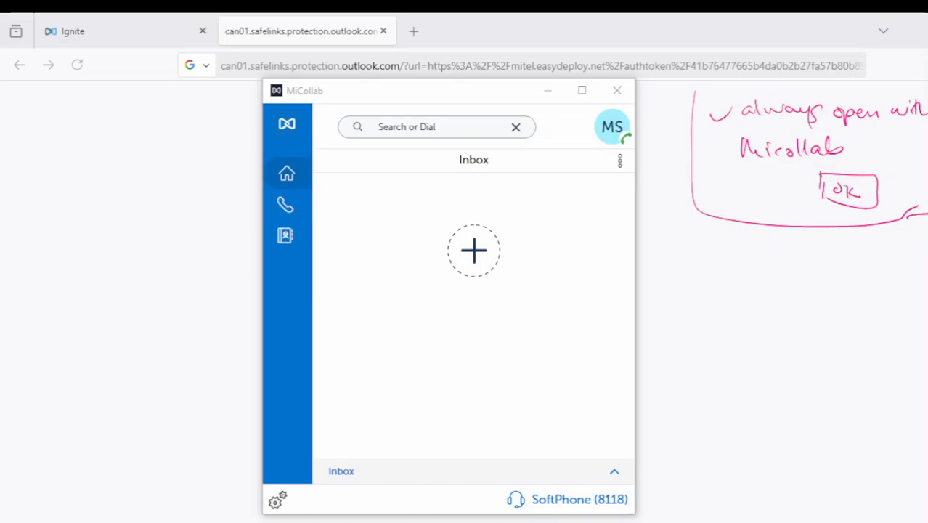
{"action": "left_click_drag", "start_coordinate": [916, 98], "coordinate": [694, 71]}
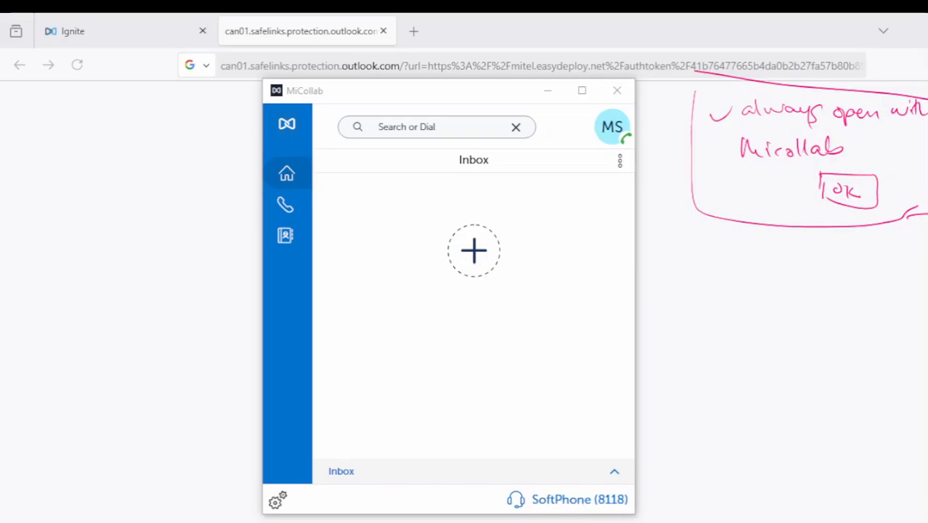
{"action": "key", "text": "Escape"}
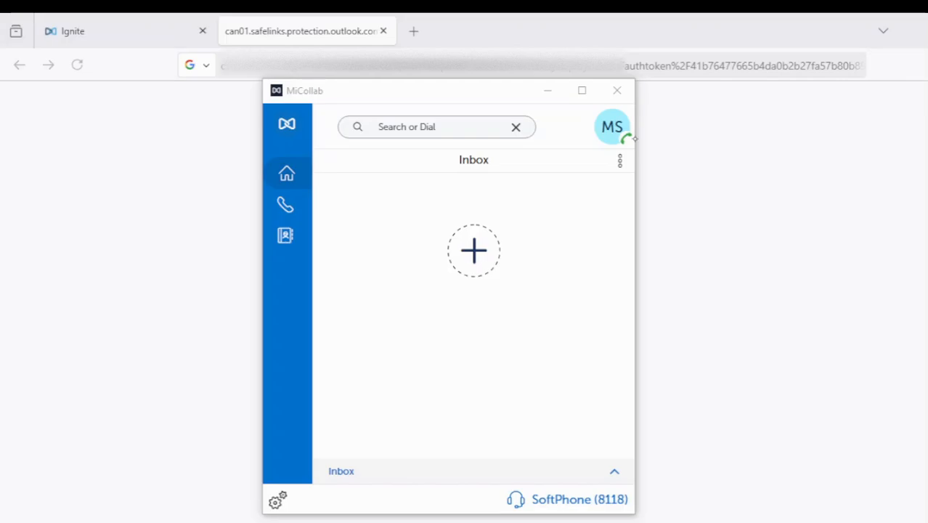
Step: Close the provisioning link's browser tab, return to the MiCollab window, and circle and tick its SoftPhone label
{"action": "left_click", "coordinate": [383, 31]}
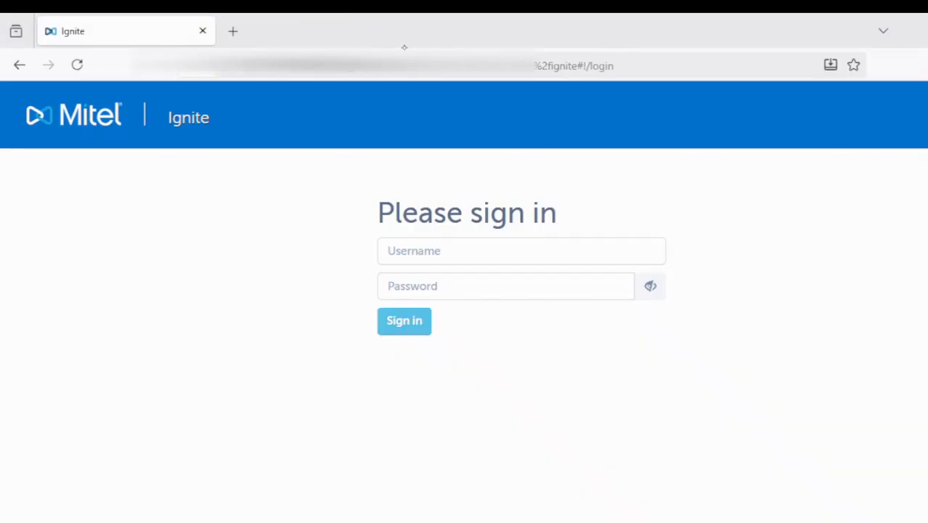
{"action": "key", "text": "alt+Tab"}
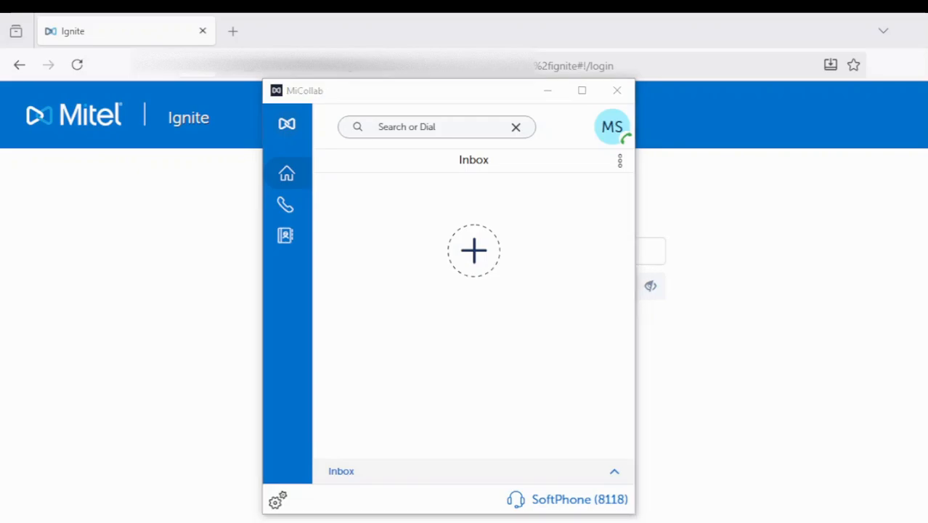
{"action": "mouse_move", "coordinate": [499, 481]}
{"action": "left_mouse_down"}
{"action": "mouse_move", "coordinate": [508, 514]}
{"action": "mouse_move", "coordinate": [635, 511]}
{"action": "mouse_move", "coordinate": [607, 492]}
{"action": "mouse_move", "coordinate": [497, 487]}
{"action": "left_mouse_up"}
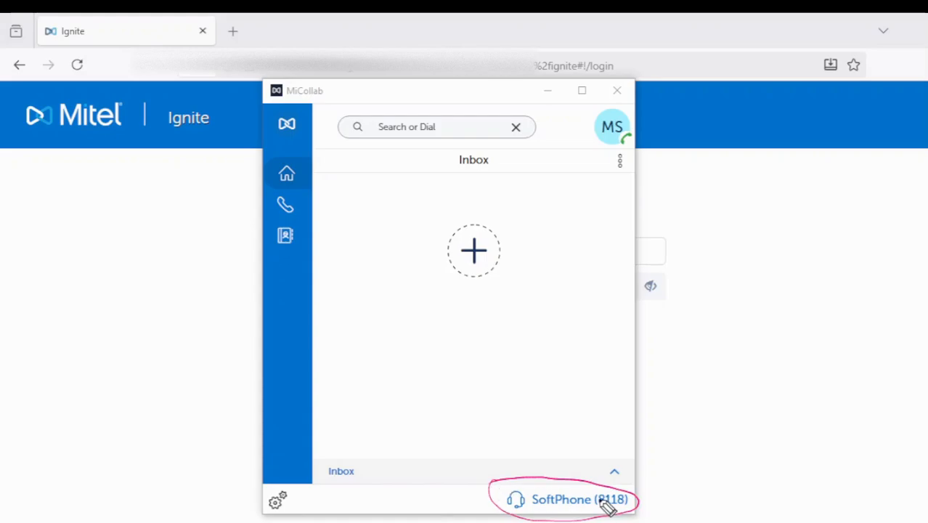
{"action": "left_click_drag", "start_coordinate": [610, 504], "coordinate": [657, 472]}
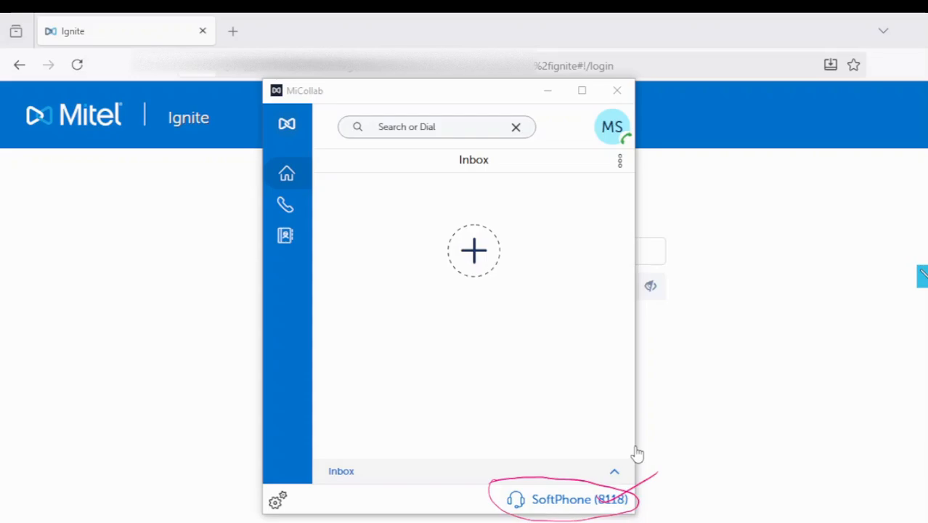
Step: Circle the Inbox arrow, expand the Inbox section, and open the SoftPhone options
{"action": "mouse_move", "coordinate": [636, 488]}
{"action": "left_mouse_down"}
{"action": "mouse_move", "coordinate": [617, 469]}
{"action": "mouse_move", "coordinate": [636, 467]}
{"action": "mouse_move", "coordinate": [617, 480]}
{"action": "left_mouse_up"}
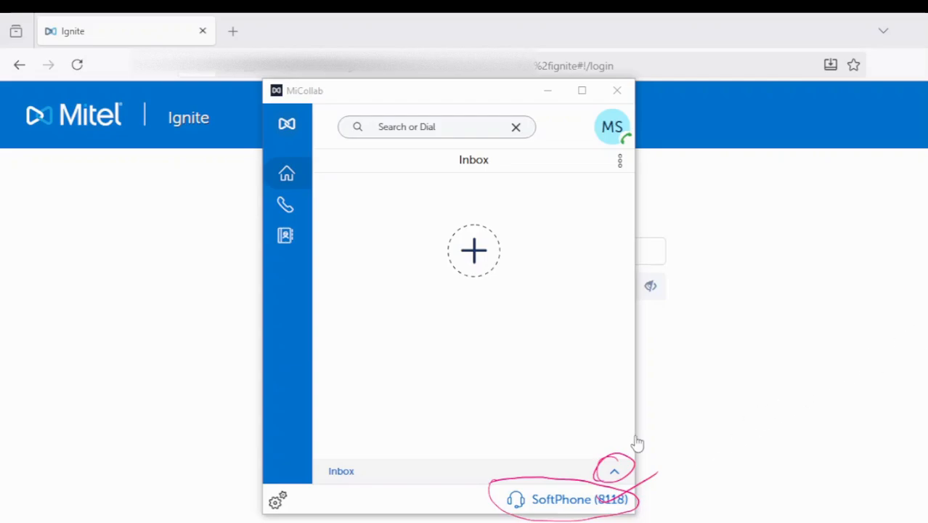
{"action": "left_click", "coordinate": [614, 471]}
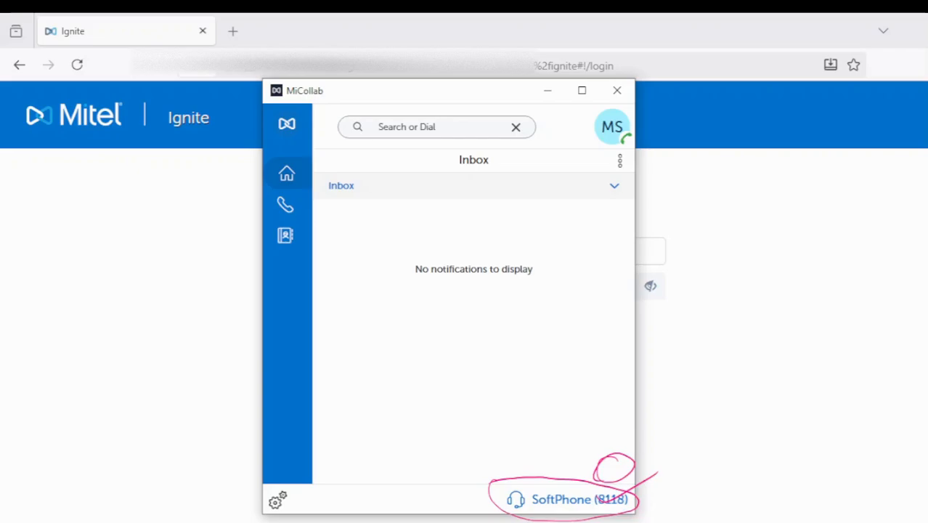
{"action": "left_click", "coordinate": [580, 499]}
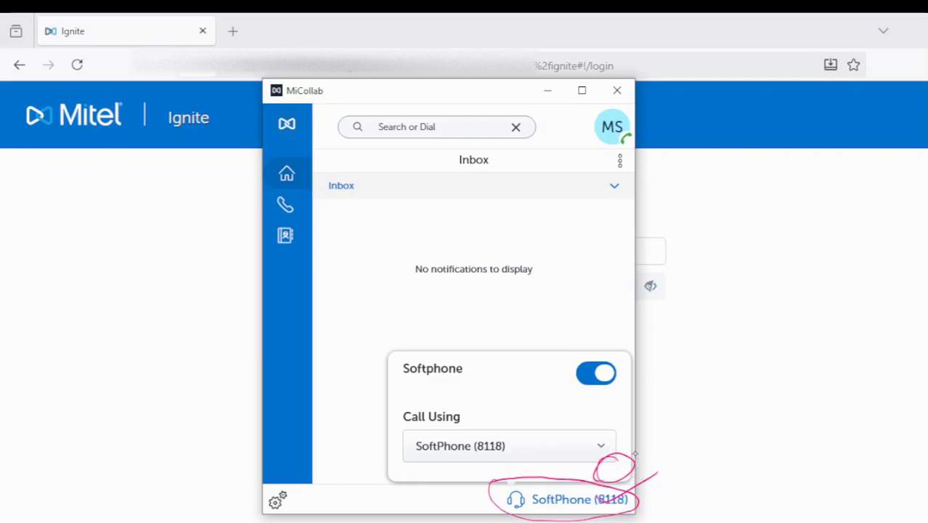
Step: Circle the Softphone row and its switch, draw an arrow above the switch, and handwrite "Active" over it
{"action": "left_click", "coordinate": [922, 276]}
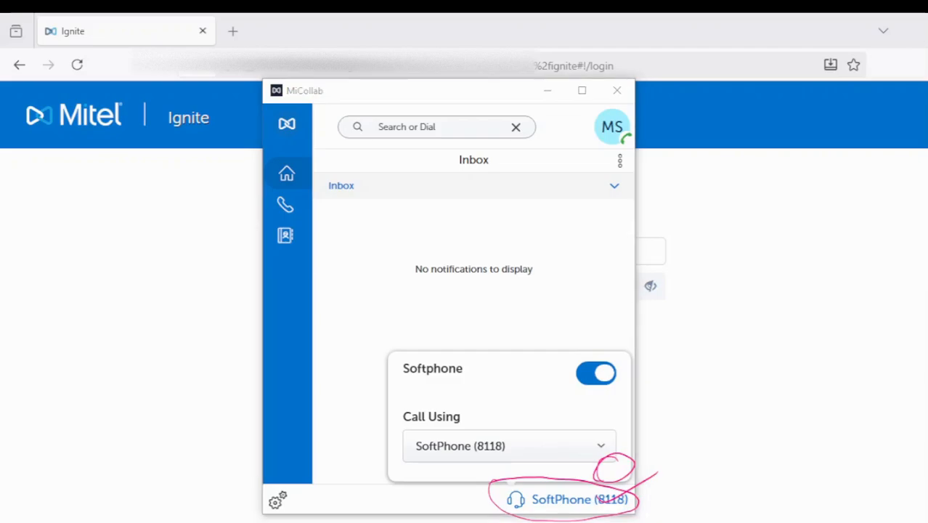
{"action": "mouse_move", "coordinate": [487, 358]}
{"action": "left_mouse_down"}
{"action": "mouse_move", "coordinate": [400, 358]}
{"action": "mouse_move", "coordinate": [535, 410]}
{"action": "mouse_move", "coordinate": [636, 375]}
{"action": "mouse_move", "coordinate": [470, 354]}
{"action": "left_mouse_up"}
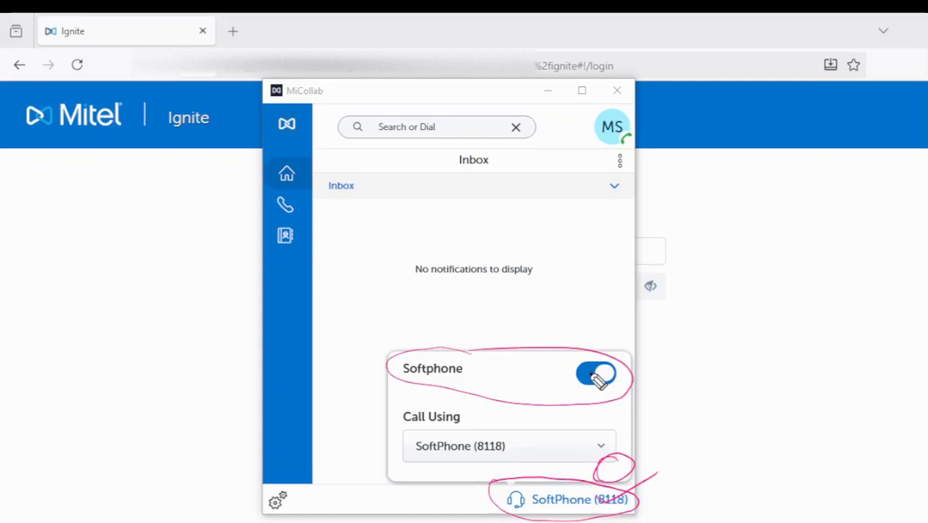
{"action": "mouse_move", "coordinate": [588, 370]}
{"action": "left_mouse_down"}
{"action": "mouse_move", "coordinate": [571, 375]}
{"action": "mouse_move", "coordinate": [632, 381]}
{"action": "mouse_move", "coordinate": [616, 352]}
{"action": "mouse_move", "coordinate": [605, 356]}
{"action": "left_mouse_up"}
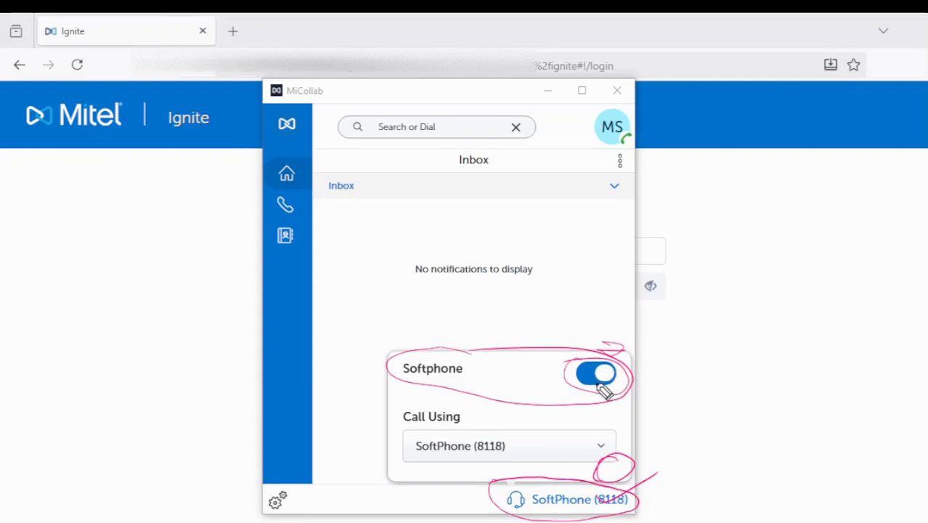
{"action": "mouse_move", "coordinate": [552, 316]}
{"action": "left_mouse_down"}
{"action": "mouse_move", "coordinate": [546, 325]}
{"action": "mouse_move", "coordinate": [571, 336]}
{"action": "mouse_move", "coordinate": [613, 332]}
{"action": "mouse_move", "coordinate": [605, 320]}
{"action": "left_mouse_up"}
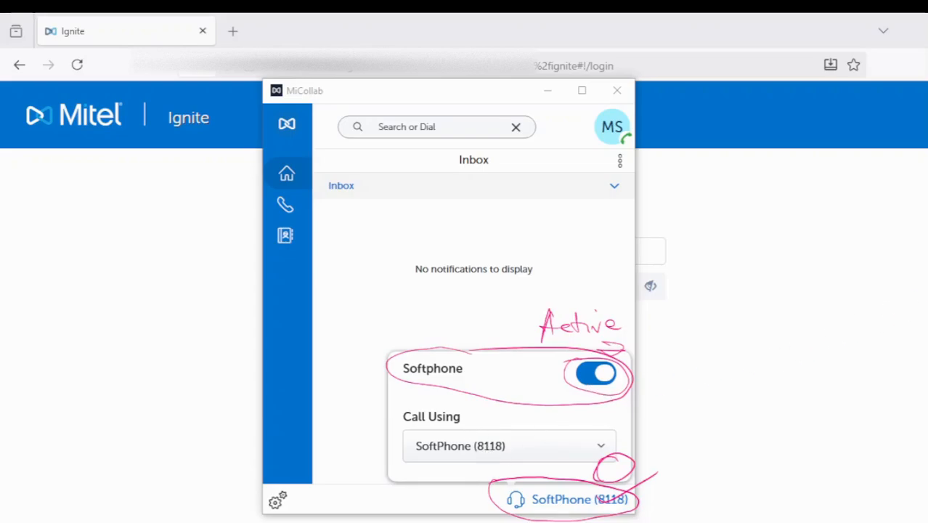
Step: Disable the softphone, draw an arrow toward its switch with the note "Right", re-enable the softphone, and erase the annotations
{"action": "left_click", "coordinate": [638, 390]}
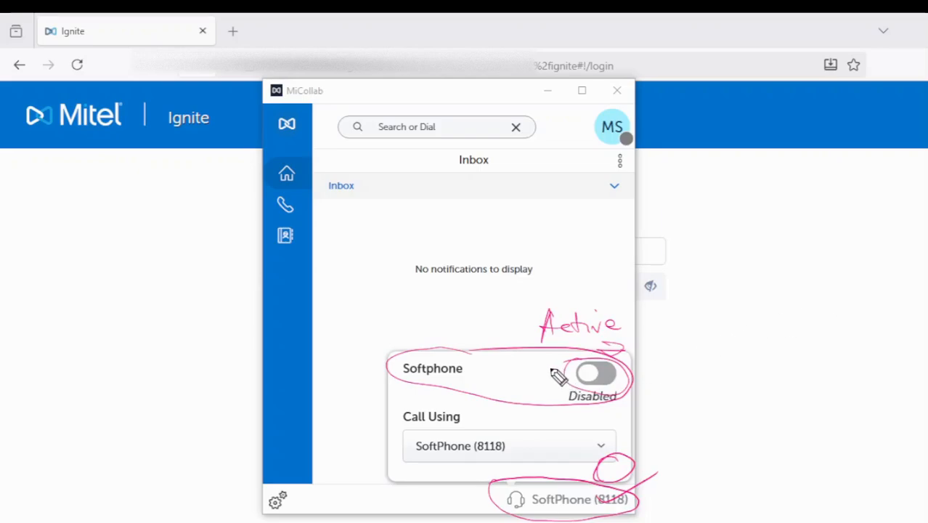
{"action": "mouse_move", "coordinate": [518, 373]}
{"action": "left_mouse_down"}
{"action": "mouse_move", "coordinate": [560, 374]}
{"action": "mouse_move", "coordinate": [553, 379]}
{"action": "left_mouse_up"}
{"action": "mouse_move", "coordinate": [650, 354]}
{"action": "left_mouse_down"}
{"action": "mouse_move", "coordinate": [655, 368]}
{"action": "mouse_move", "coordinate": [677, 373]}
{"action": "mouse_move", "coordinate": [704, 360]}
{"action": "mouse_move", "coordinate": [723, 376]}
{"action": "mouse_move", "coordinate": [719, 363]}
{"action": "left_mouse_up"}
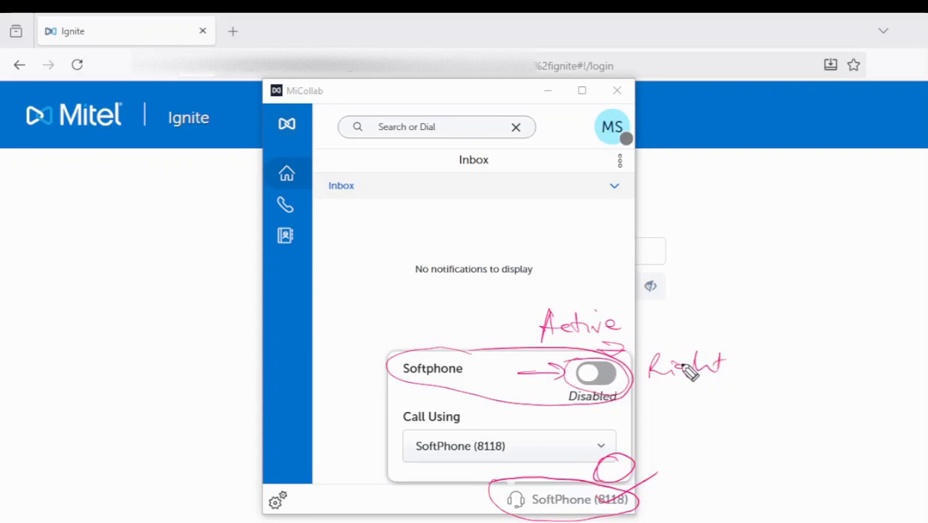
{"action": "mouse_move", "coordinate": [907, 321]}
{"action": "left_click", "coordinate": [636, 376]}
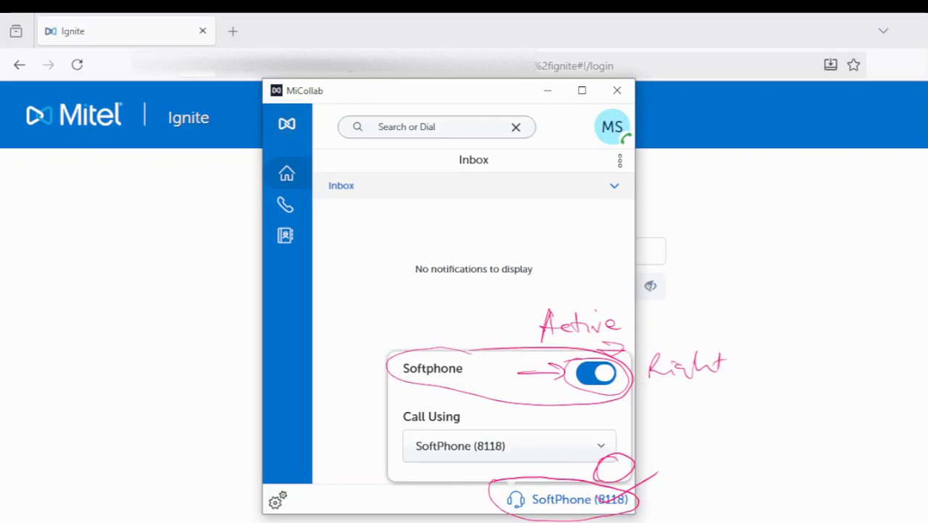
{"action": "key", "text": "Escape"}
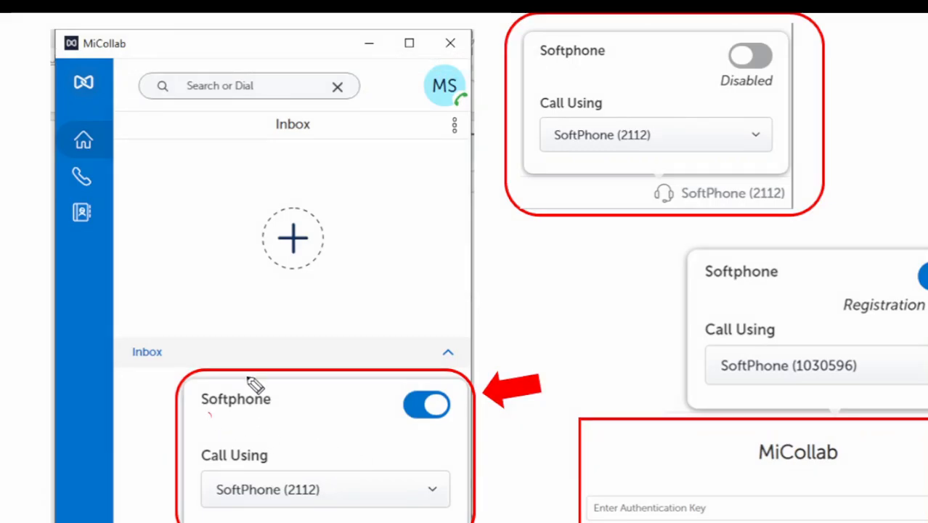
Step: On the softphone status slide, draw a smiley above the active softphone panel and box and link the disabled and enabled switches
{"action": "mouse_move", "coordinate": [279, 301]}
{"action": "left_mouse_down"}
{"action": "mouse_move", "coordinate": [262, 344]}
{"action": "mouse_move", "coordinate": [299, 323]}
{"action": "mouse_move", "coordinate": [276, 313]}
{"action": "left_mouse_up"}
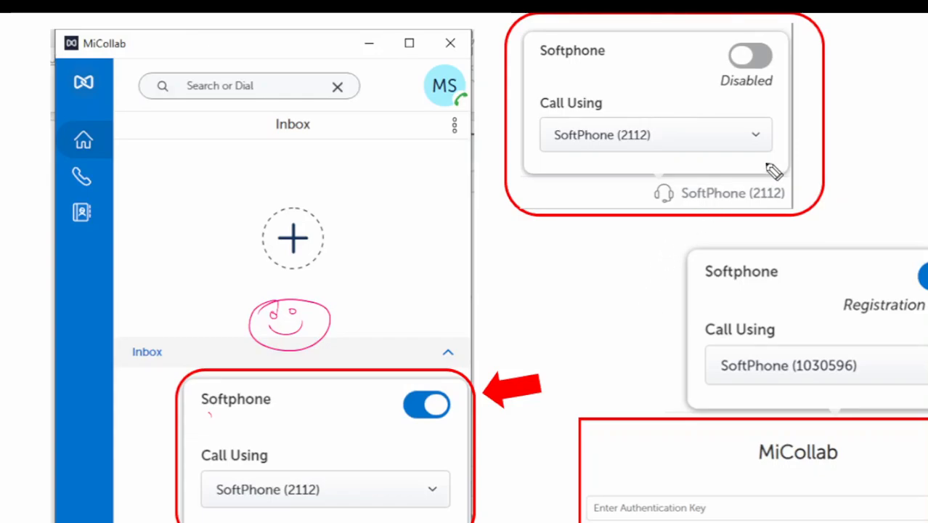
{"action": "mouse_move", "coordinate": [695, 58]}
{"action": "left_mouse_down"}
{"action": "mouse_move", "coordinate": [698, 102]}
{"action": "mouse_move", "coordinate": [803, 109]}
{"action": "mouse_move", "coordinate": [796, 65]}
{"action": "mouse_move", "coordinate": [791, 107]}
{"action": "left_mouse_up"}
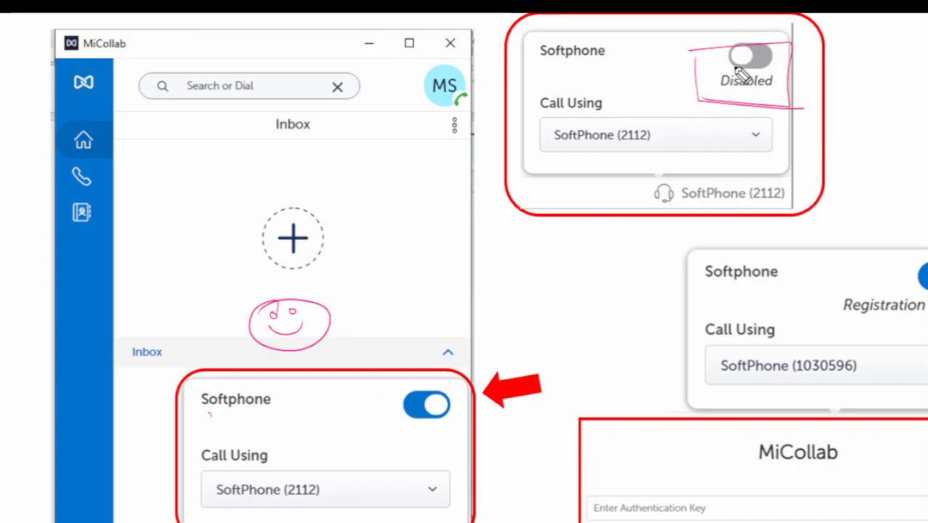
{"action": "mouse_move", "coordinate": [724, 66]}
{"action": "left_mouse_down"}
{"action": "mouse_move", "coordinate": [500, 279]}
{"action": "mouse_move", "coordinate": [440, 383]}
{"action": "mouse_move", "coordinate": [367, 390]}
{"action": "mouse_move", "coordinate": [472, 389]}
{"action": "mouse_move", "coordinate": [468, 430]}
{"action": "left_mouse_up"}
{"action": "mouse_move", "coordinate": [372, 386]}
{"action": "left_mouse_down"}
{"action": "mouse_move", "coordinate": [382, 440]}
{"action": "mouse_move", "coordinate": [464, 435]}
{"action": "left_mouse_up"}
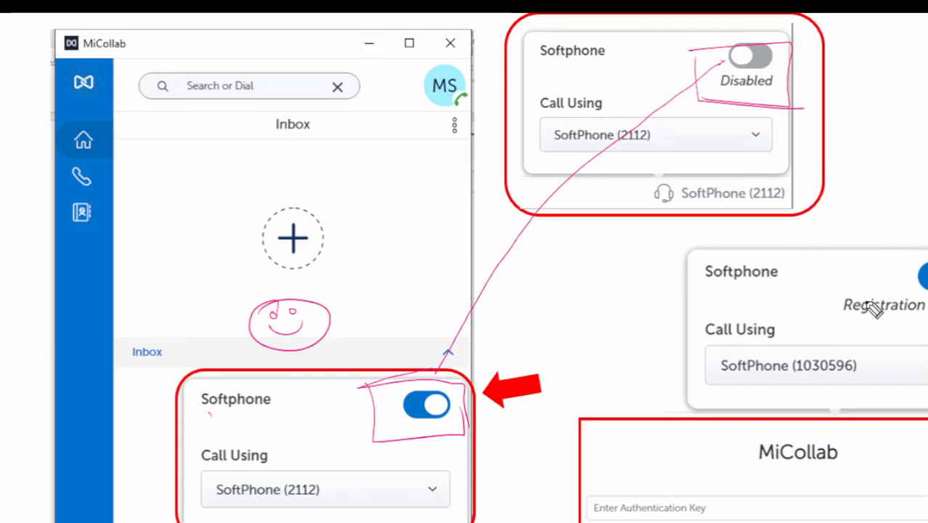
Step: Box the "Registration failed" status, circle the slide's authentication key field, erase the annotations, and switch back to the MiCollab window
{"action": "left_click_drag", "start_coordinate": [827, 273], "coordinate": [926, 334]}
{"action": "mouse_move", "coordinate": [927, 255]}
{"action": "left_mouse_down"}
{"action": "mouse_move", "coordinate": [829, 258]}
{"action": "mouse_move", "coordinate": [818, 330]}
{"action": "left_mouse_up"}
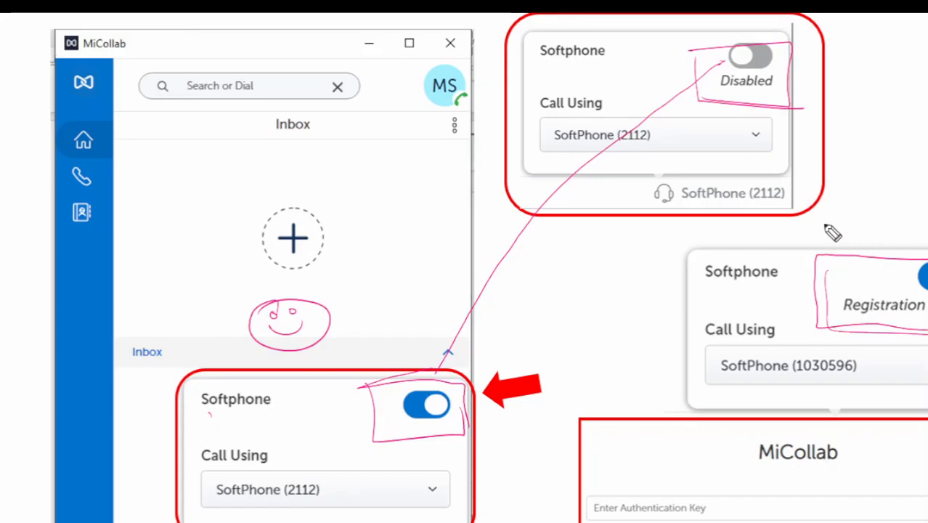
{"action": "left_click_drag", "start_coordinate": [819, 219], "coordinate": [822, 231]}
{"action": "mouse_move", "coordinate": [713, 508]}
{"action": "left_mouse_down"}
{"action": "mouse_move", "coordinate": [668, 485]}
{"action": "mouse_move", "coordinate": [594, 499]}
{"action": "mouse_move", "coordinate": [589, 520]}
{"action": "left_mouse_up"}
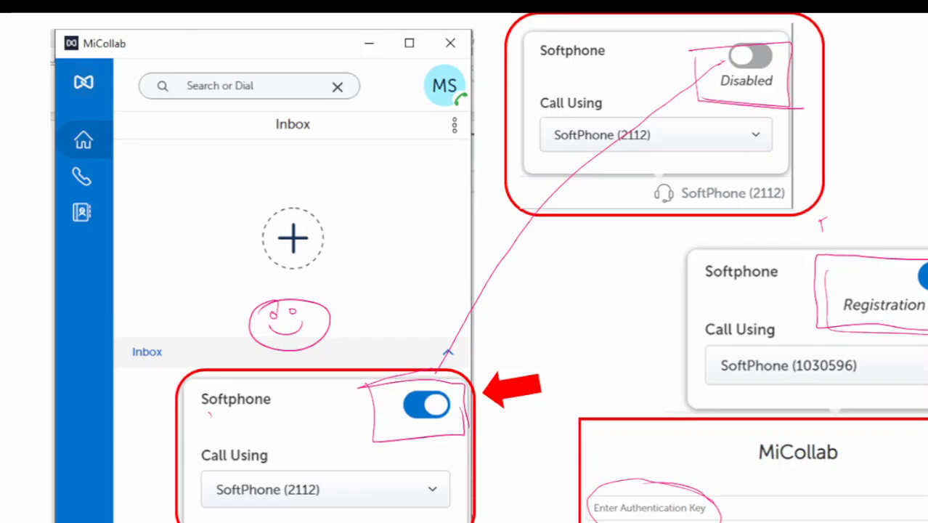
{"action": "key", "text": "e"}
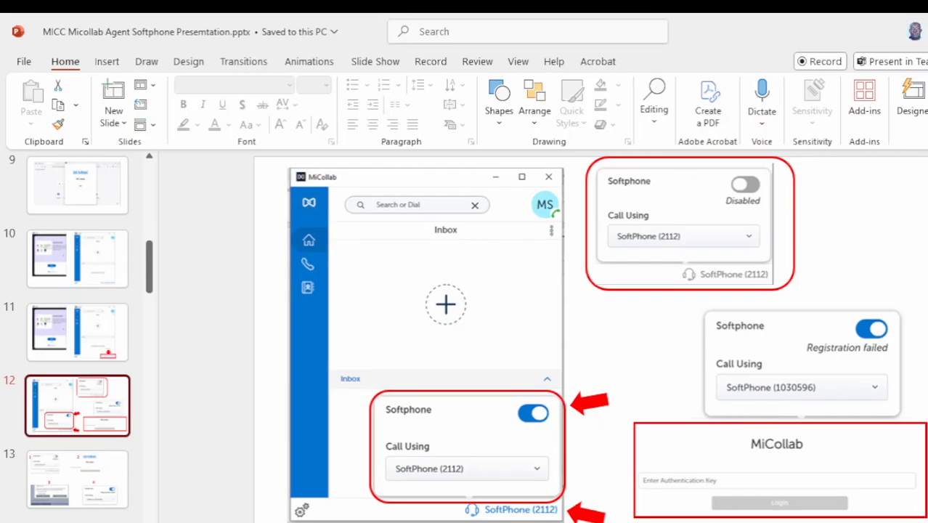
{"action": "key", "text": "alt+Tab"}
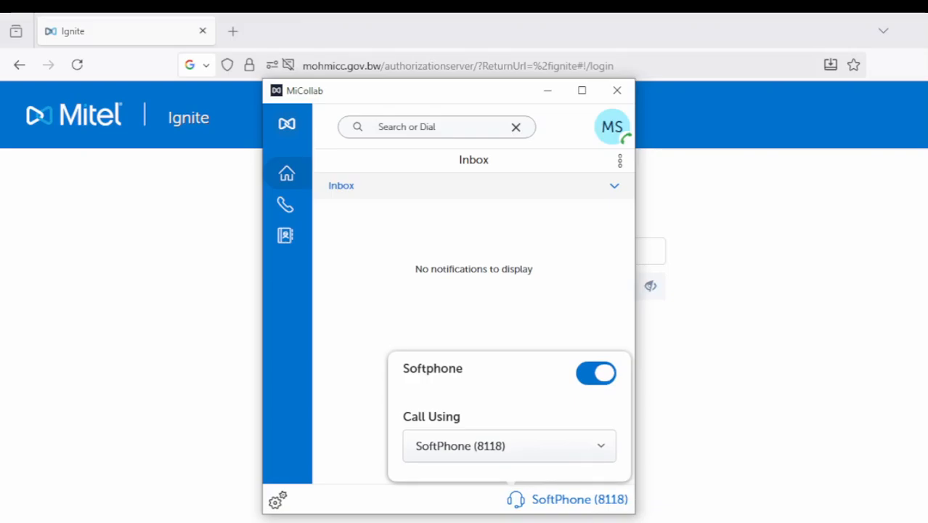
Step: Maximize the MiCollab window, circle the search and dial field, and handwrite "T", "1234" and "enter" around it
{"action": "left_click", "coordinate": [582, 90]}
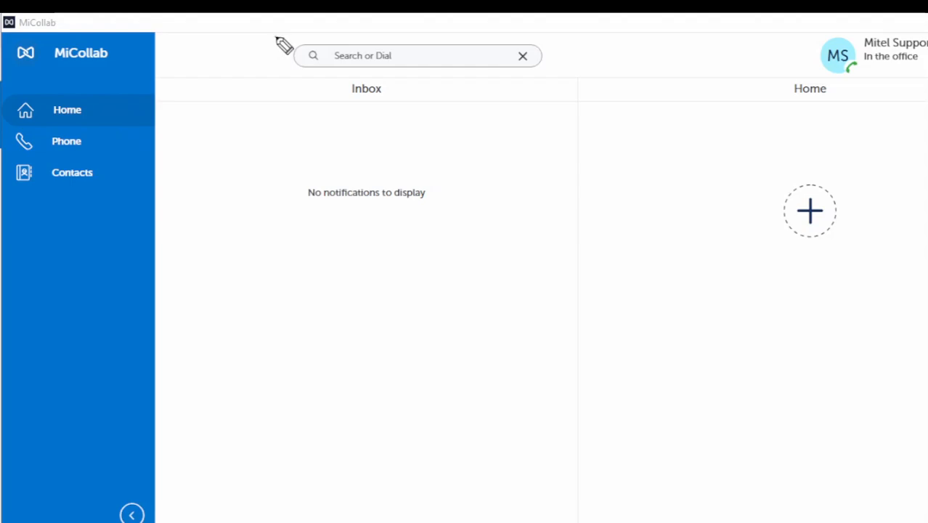
{"action": "mouse_move", "coordinate": [275, 36]}
{"action": "left_mouse_down"}
{"action": "mouse_move", "coordinate": [315, 76]}
{"action": "mouse_move", "coordinate": [493, 79]}
{"action": "mouse_move", "coordinate": [537, 47]}
{"action": "mouse_move", "coordinate": [322, 32]}
{"action": "mouse_move", "coordinate": [267, 38]}
{"action": "left_mouse_up"}
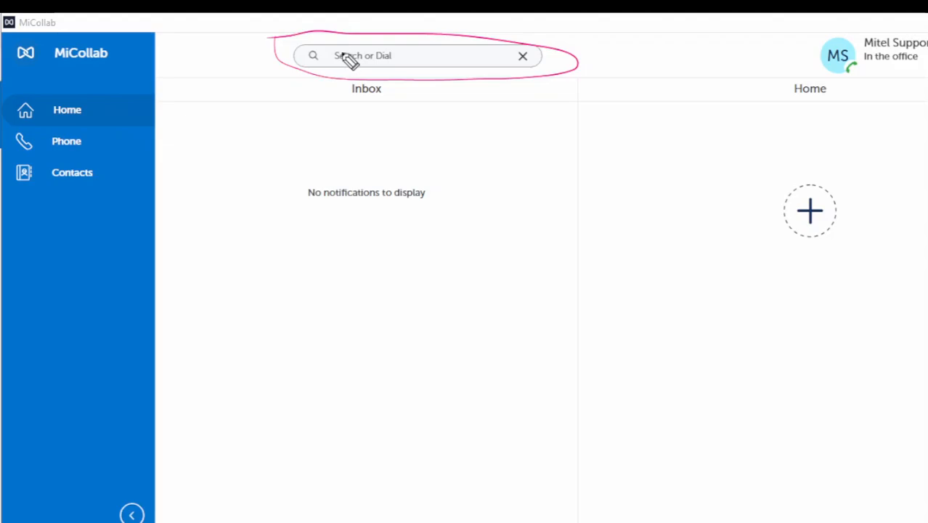
{"action": "left_click_drag", "start_coordinate": [329, 51], "coordinate": [352, 48]}
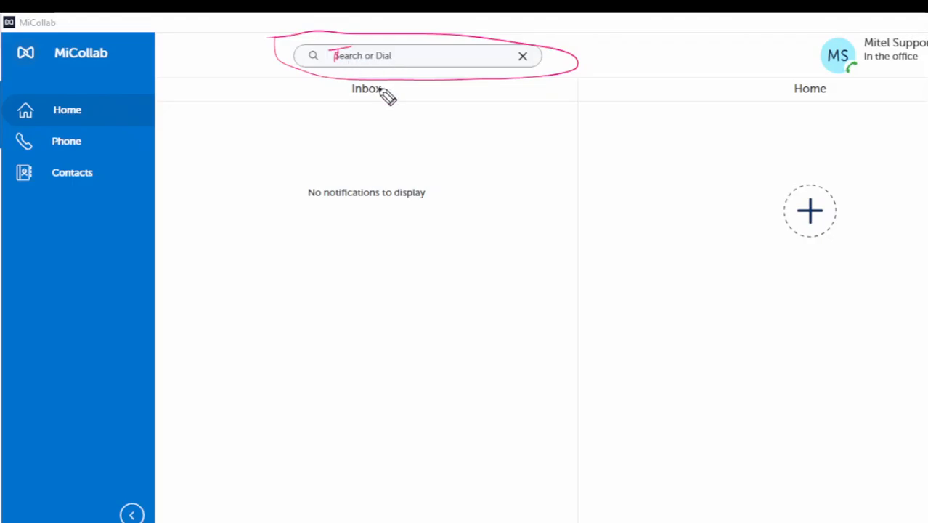
{"action": "mouse_move", "coordinate": [392, 49]}
{"action": "left_mouse_down"}
{"action": "mouse_move", "coordinate": [393, 62]}
{"action": "mouse_move", "coordinate": [450, 54]}
{"action": "left_mouse_up"}
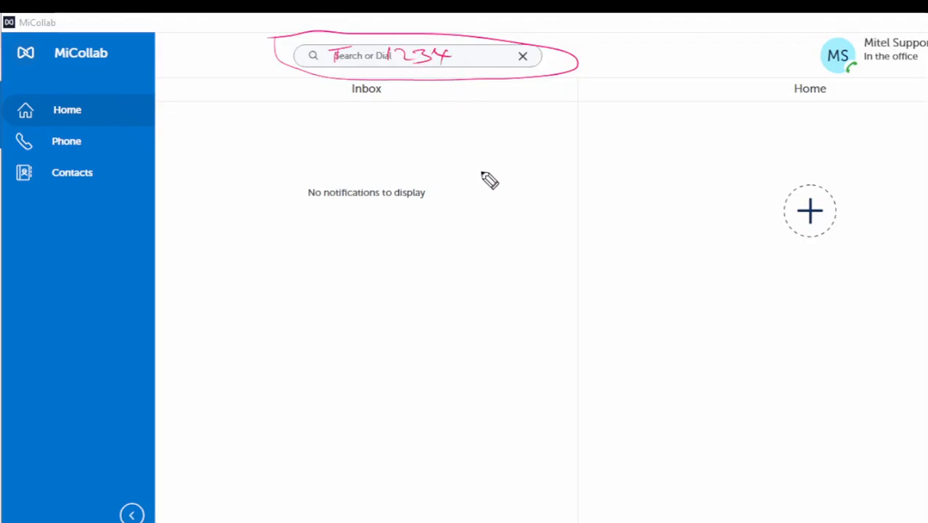
{"action": "left_click_drag", "start_coordinate": [421, 109], "coordinate": [510, 98]}
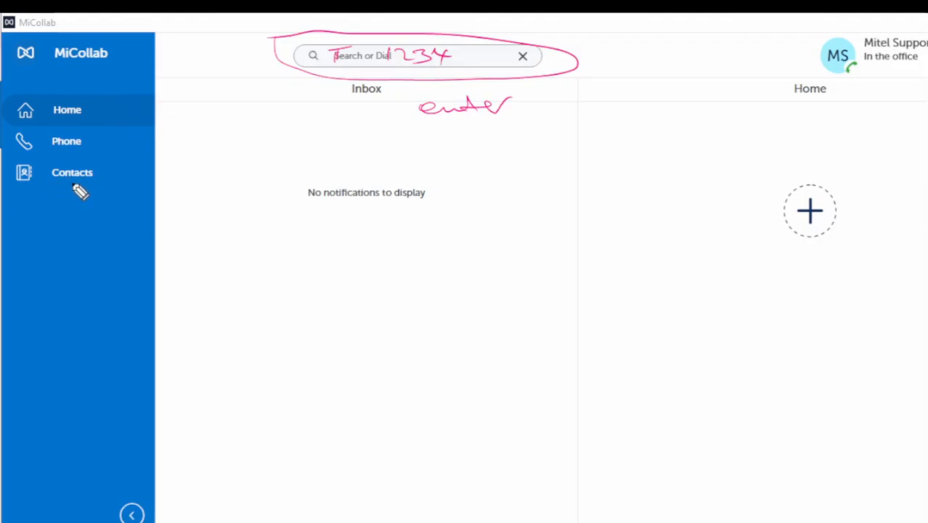
Step: Circle the Contacts entry, handwrite "List" beside it, and erase all annotations
{"action": "mouse_move", "coordinate": [70, 192]}
{"action": "left_mouse_down"}
{"action": "mouse_move", "coordinate": [35, 180]}
{"action": "mouse_move", "coordinate": [104, 172]}
{"action": "left_mouse_up"}
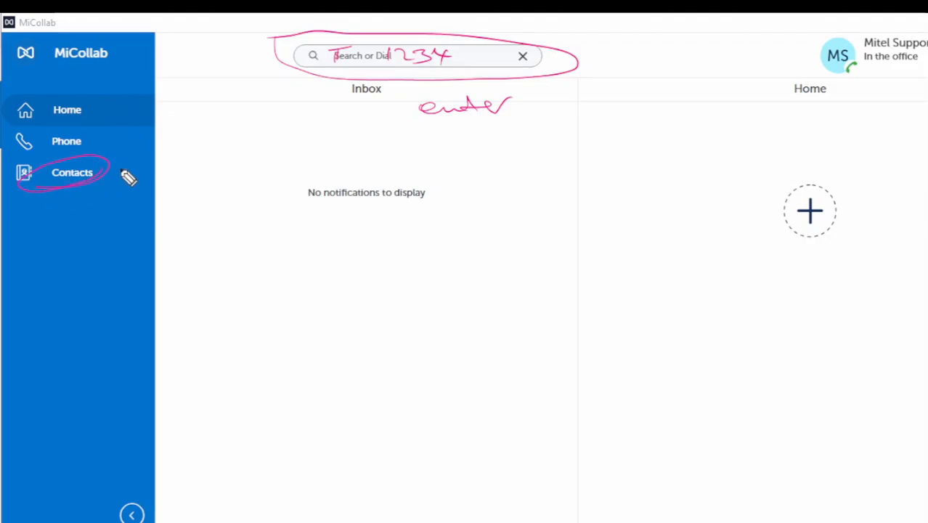
{"action": "mouse_move", "coordinate": [97, 211]}
{"action": "left_mouse_down"}
{"action": "mouse_move", "coordinate": [148, 186]}
{"action": "mouse_move", "coordinate": [161, 202]}
{"action": "mouse_move", "coordinate": [133, 188]}
{"action": "mouse_move", "coordinate": [157, 202]}
{"action": "left_mouse_up"}
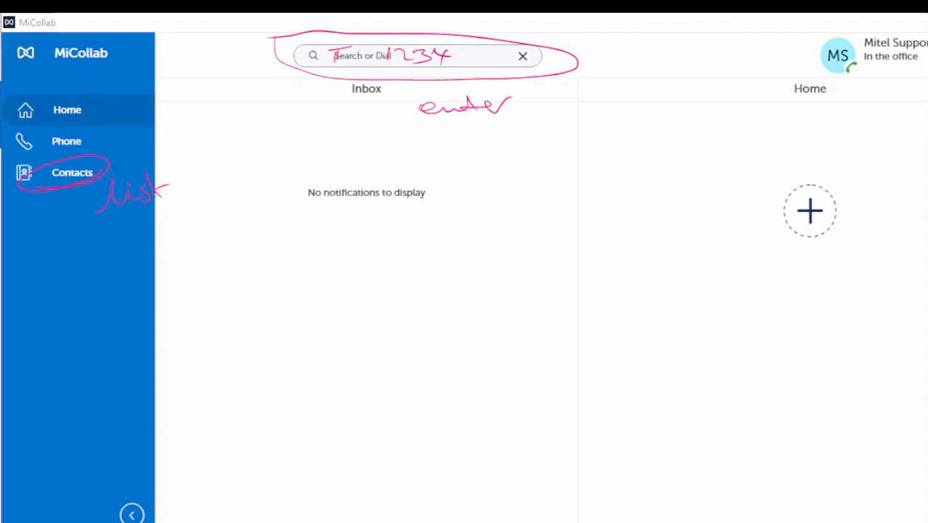
{"action": "key", "text": "e"}
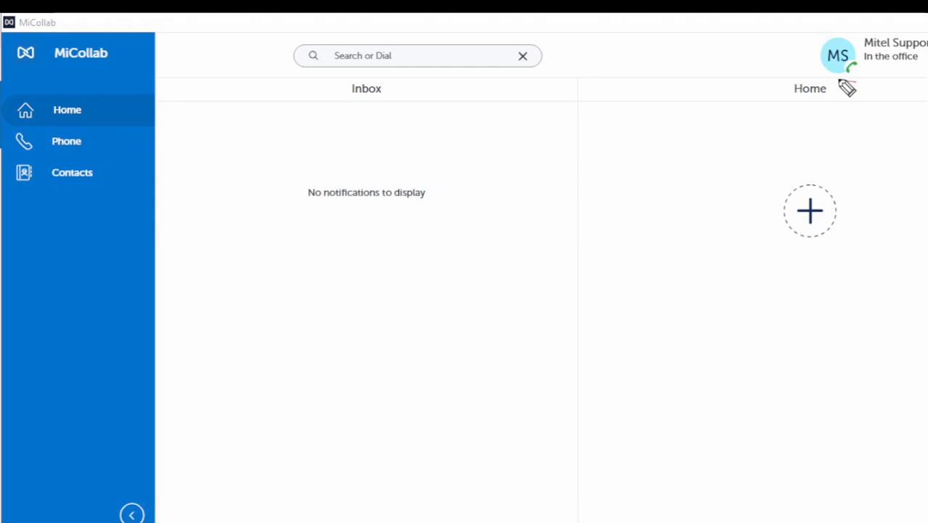
Step: Circle the profile name and availability, handwrite "Agent Softphone" and "Status" near them, and erase the annotations
{"action": "mouse_move", "coordinate": [839, 79]}
{"action": "left_mouse_down"}
{"action": "mouse_move", "coordinate": [927, 83]}
{"action": "mouse_move", "coordinate": [863, 26]}
{"action": "mouse_move", "coordinate": [789, 52]}
{"action": "mouse_move", "coordinate": [836, 78]}
{"action": "left_mouse_up"}
{"action": "mouse_move", "coordinate": [726, 126]}
{"action": "left_mouse_down"}
{"action": "mouse_move", "coordinate": [727, 116]}
{"action": "mouse_move", "coordinate": [824, 134]}
{"action": "mouse_move", "coordinate": [855, 120]}
{"action": "mouse_move", "coordinate": [864, 131]}
{"action": "mouse_move", "coordinate": [916, 128]}
{"action": "left_mouse_up"}
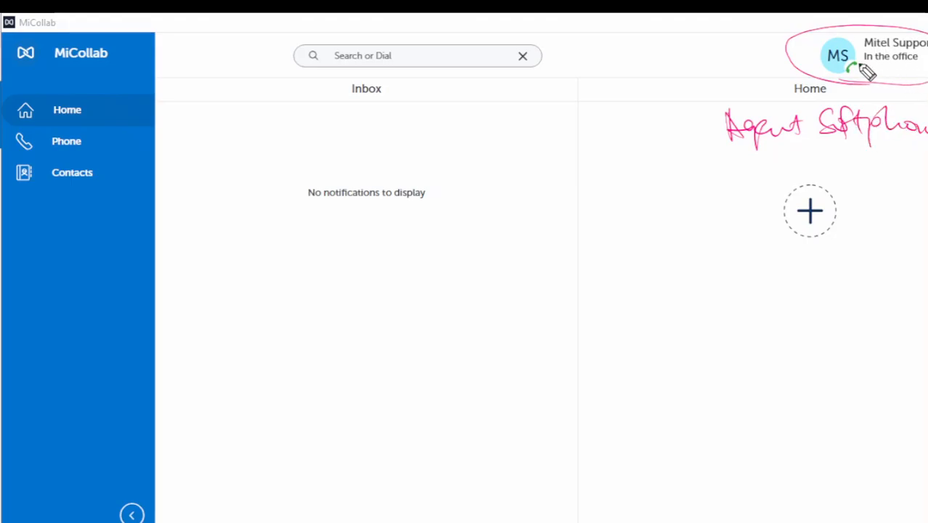
{"action": "mouse_move", "coordinate": [706, 71]}
{"action": "left_mouse_down"}
{"action": "mouse_move", "coordinate": [698, 91]}
{"action": "mouse_move", "coordinate": [761, 96]}
{"action": "left_mouse_up"}
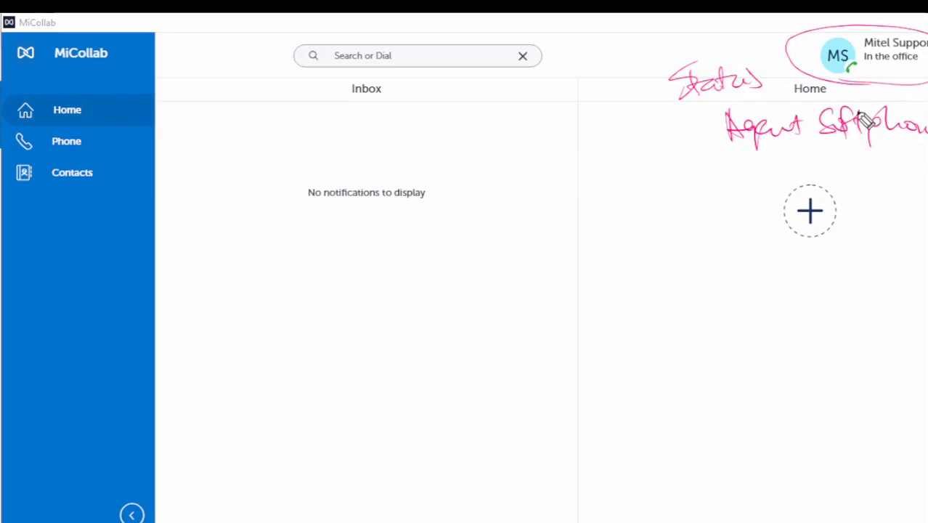
{"action": "key", "text": "e"}
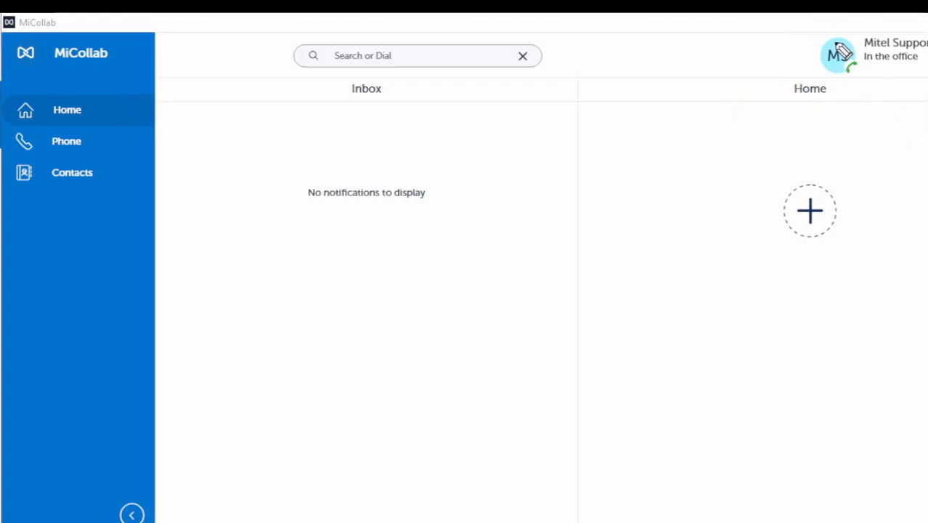
Step: Circle the profile avatar and handwrite "Settings of the application" below it
{"action": "mouse_move", "coordinate": [835, 56]}
{"action": "left_mouse_down"}
{"action": "mouse_move", "coordinate": [826, 87]}
{"action": "mouse_move", "coordinate": [846, 40]}
{"action": "mouse_move", "coordinate": [870, 63]}
{"action": "left_mouse_up"}
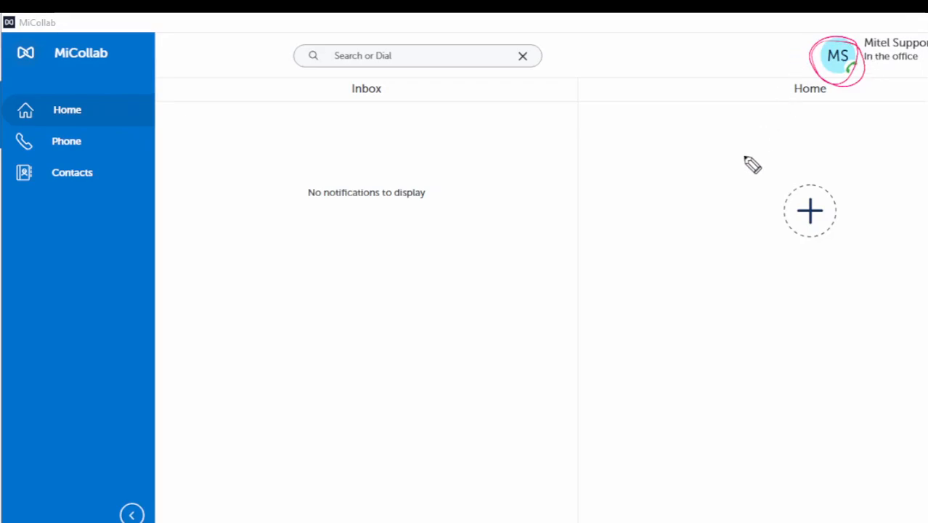
{"action": "mouse_move", "coordinate": [686, 150]}
{"action": "left_mouse_down"}
{"action": "mouse_move", "coordinate": [689, 188]}
{"action": "mouse_move", "coordinate": [726, 169]}
{"action": "mouse_move", "coordinate": [777, 201]}
{"action": "mouse_move", "coordinate": [776, 182]}
{"action": "left_mouse_up"}
{"action": "mouse_move", "coordinate": [816, 155]}
{"action": "left_mouse_down"}
{"action": "mouse_move", "coordinate": [833, 165]}
{"action": "mouse_move", "coordinate": [864, 151]}
{"action": "mouse_move", "coordinate": [868, 170]}
{"action": "mouse_move", "coordinate": [886, 148]}
{"action": "mouse_move", "coordinate": [900, 152]}
{"action": "left_mouse_up"}
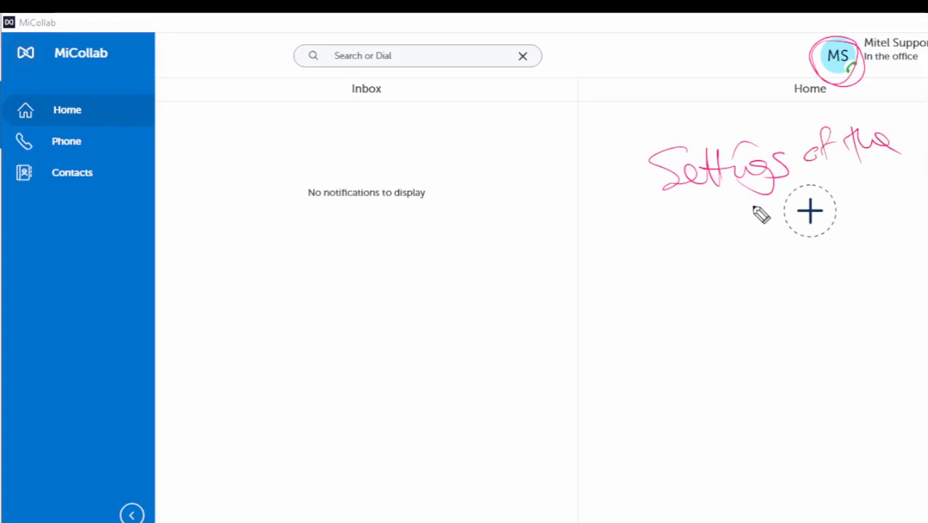
{"action": "mouse_move", "coordinate": [752, 205]}
{"action": "left_mouse_down"}
{"action": "mouse_move", "coordinate": [741, 211]}
{"action": "mouse_move", "coordinate": [750, 228]}
{"action": "mouse_move", "coordinate": [774, 198]}
{"action": "mouse_move", "coordinate": [806, 209]}
{"action": "mouse_move", "coordinate": [903, 192]}
{"action": "left_mouse_up"}
Step: Circle the hardware settings control, link it to the handwritten note "settings Configure audio", and clear the annotations
{"action": "left_click_drag", "start_coordinate": [56, 517], "coordinate": [16, 522]}
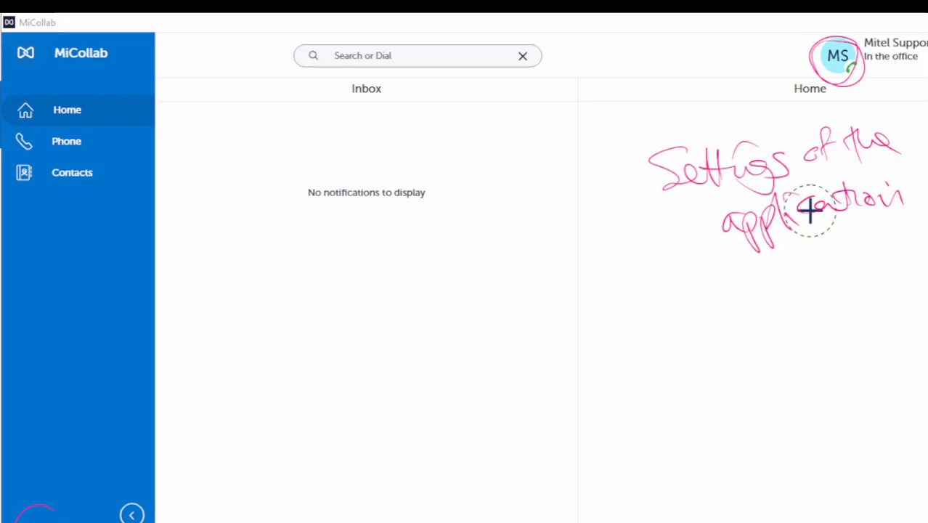
{"action": "mouse_move", "coordinate": [80, 521]}
{"action": "left_mouse_down"}
{"action": "mouse_move", "coordinate": [182, 454]}
{"action": "mouse_move", "coordinate": [256, 438]}
{"action": "mouse_move", "coordinate": [243, 429]}
{"action": "mouse_move", "coordinate": [255, 462]}
{"action": "mouse_move", "coordinate": [261, 450]}
{"action": "left_mouse_up"}
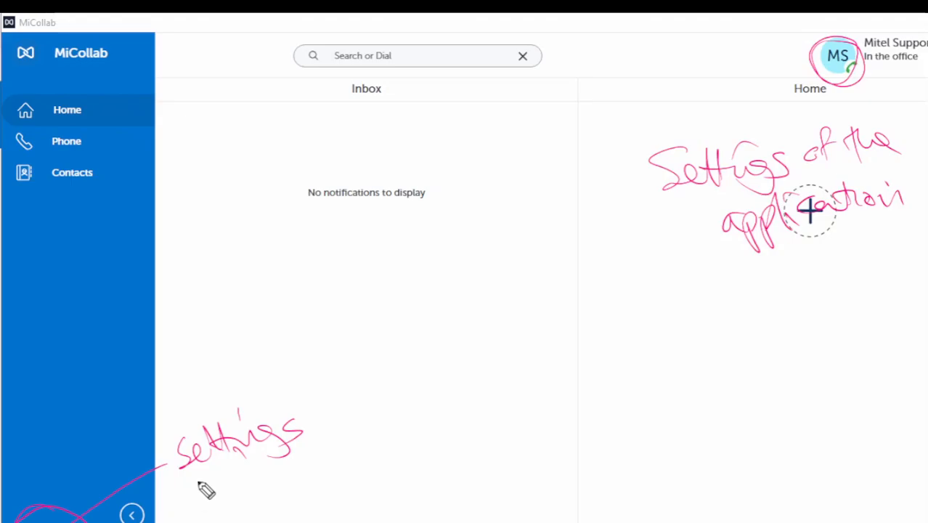
{"action": "mouse_move", "coordinate": [200, 485]}
{"action": "left_mouse_down"}
{"action": "mouse_move", "coordinate": [210, 501]}
{"action": "mouse_move", "coordinate": [236, 500]}
{"action": "mouse_move", "coordinate": [312, 457]}
{"action": "left_mouse_up"}
{"action": "left_click_drag", "start_coordinate": [273, 520], "coordinate": [314, 498]}
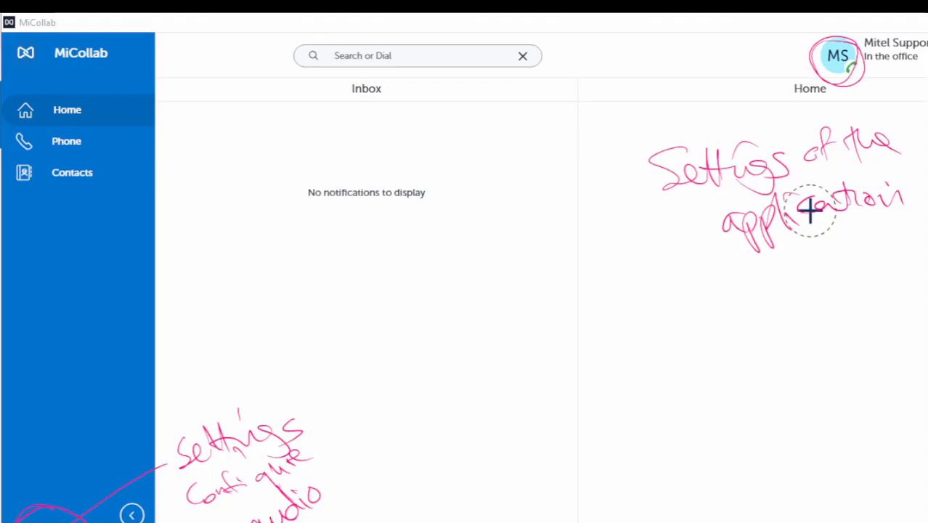
{"action": "key", "text": "Escape"}
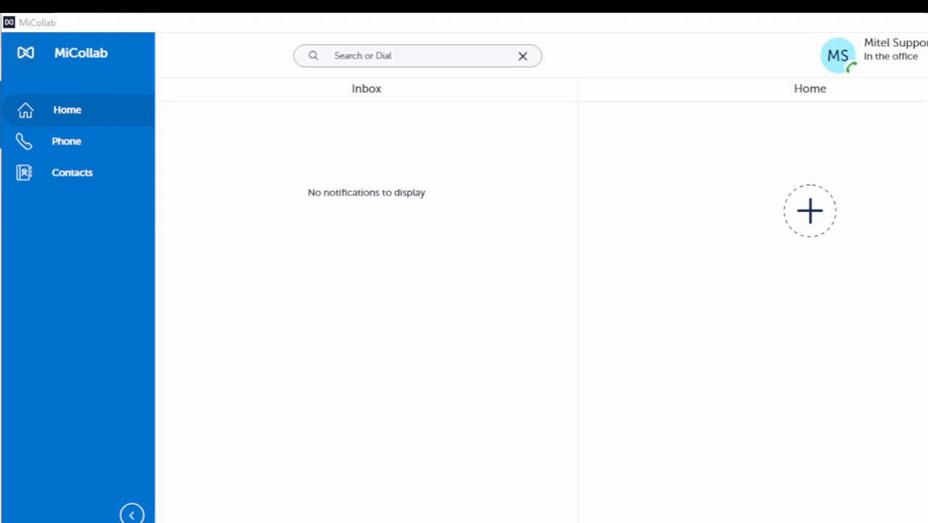
Step: Review the microphone, audio and camera device choices in the hardware settings, then close them
{"action": "left_click", "coordinate": [25, 522]}
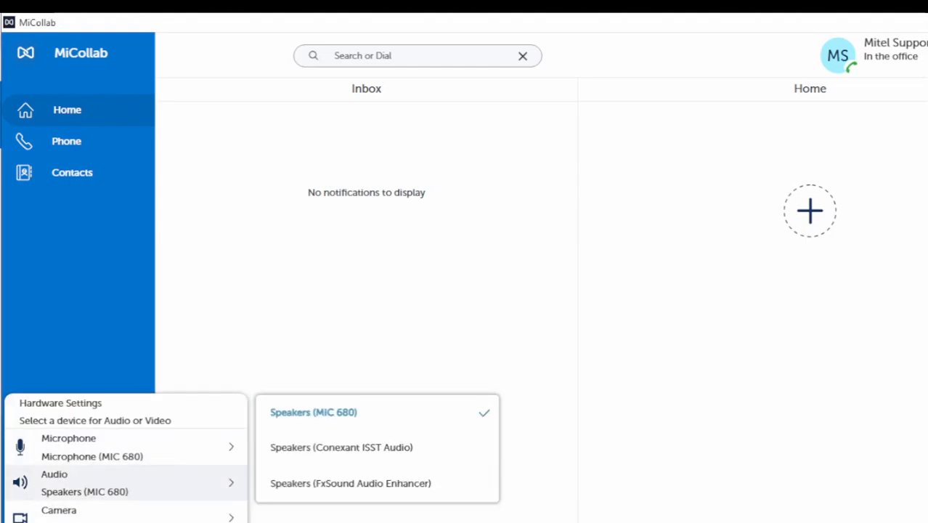
{"action": "mouse_move", "coordinate": [126, 447]}
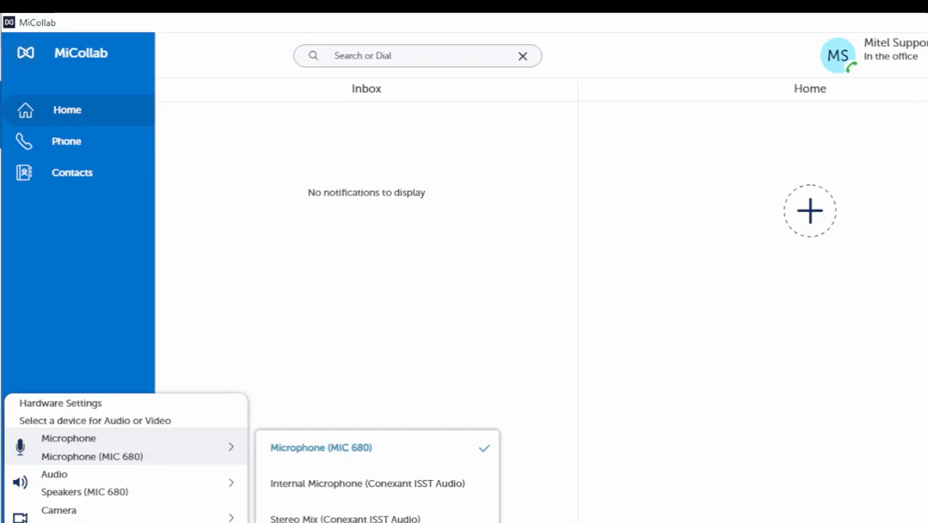
{"action": "mouse_move", "coordinate": [126, 483]}
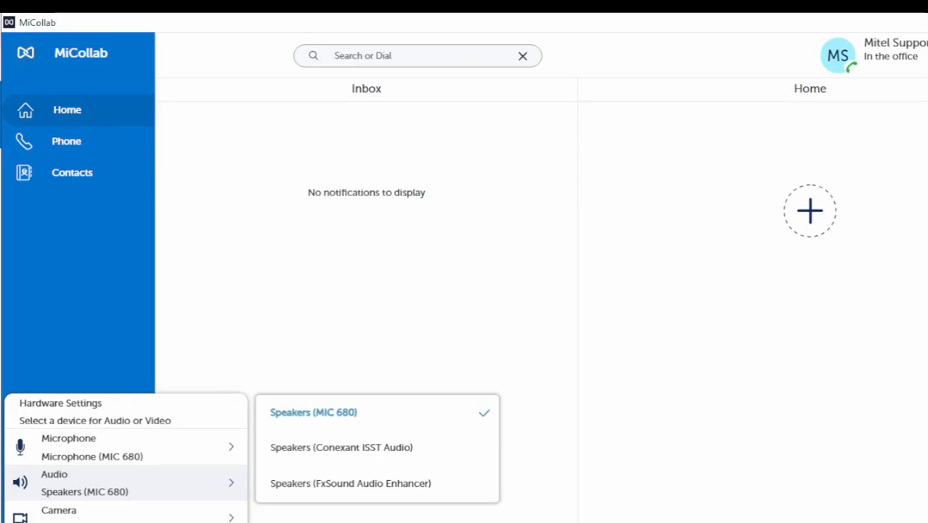
{"action": "mouse_move", "coordinate": [126, 514]}
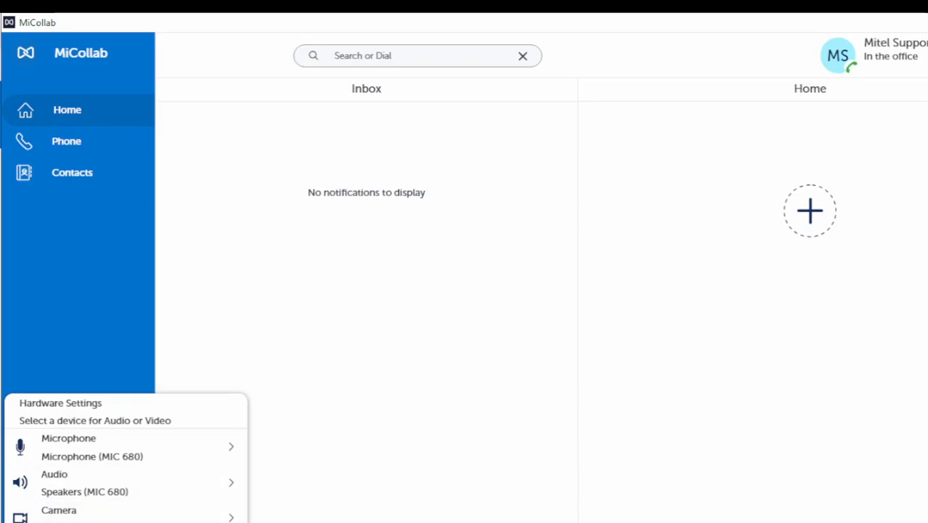
{"action": "key", "text": "Escape"}
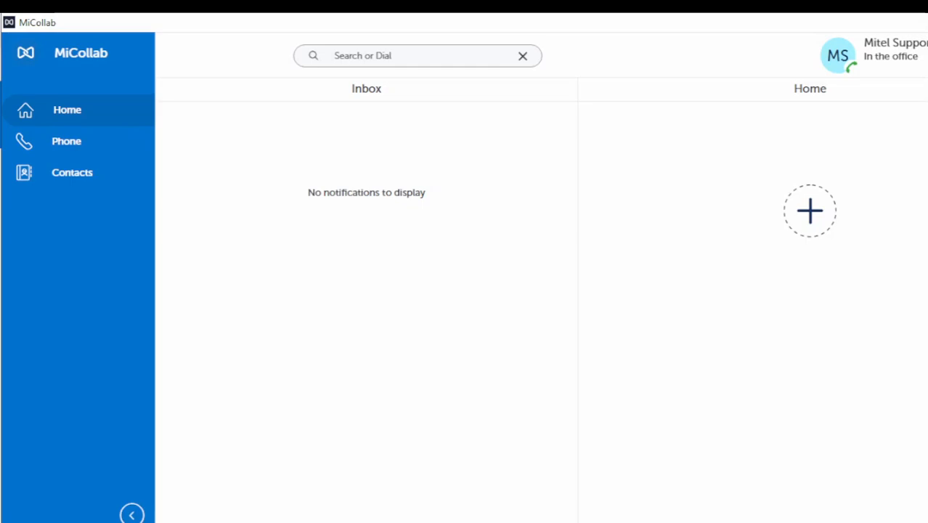
Step: In the application's call settings, set Call Using to SoftPhone
{"action": "left_click", "coordinate": [838, 56]}
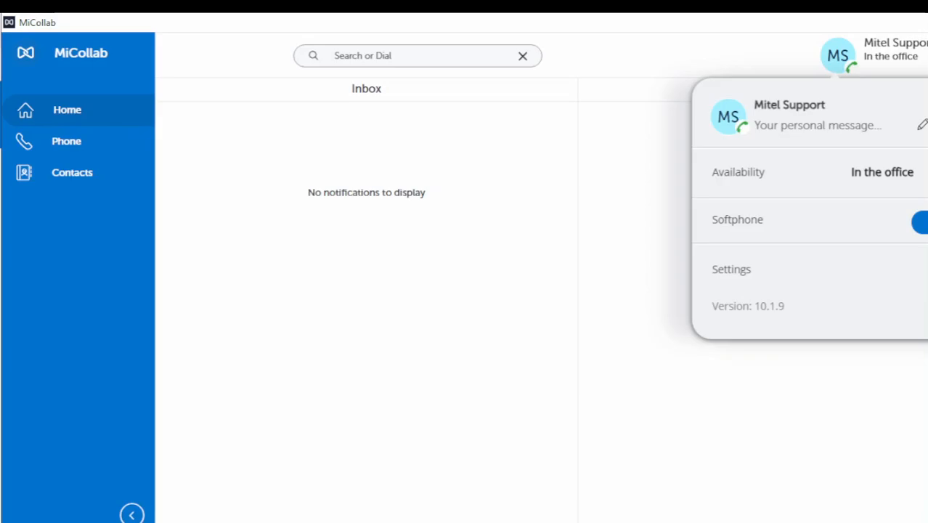
{"action": "left_click", "coordinate": [731, 270]}
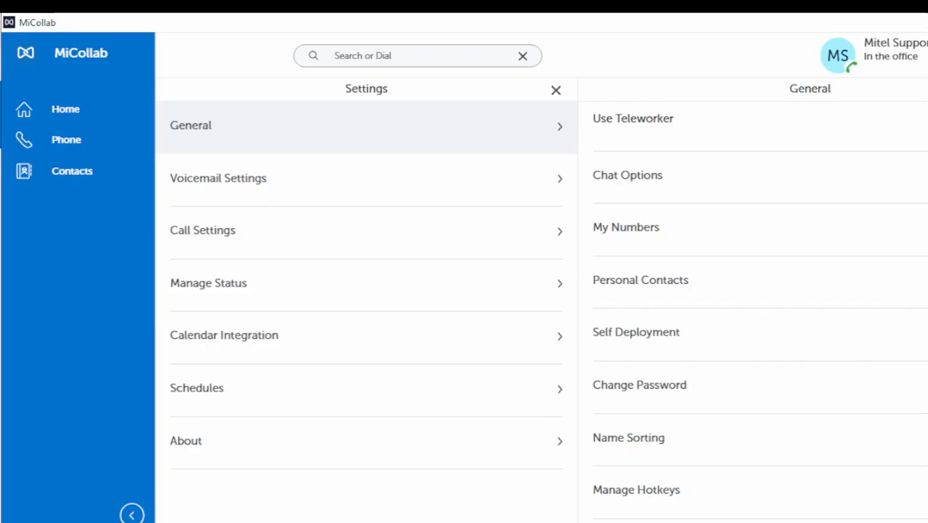
{"action": "left_click", "coordinate": [202, 230]}
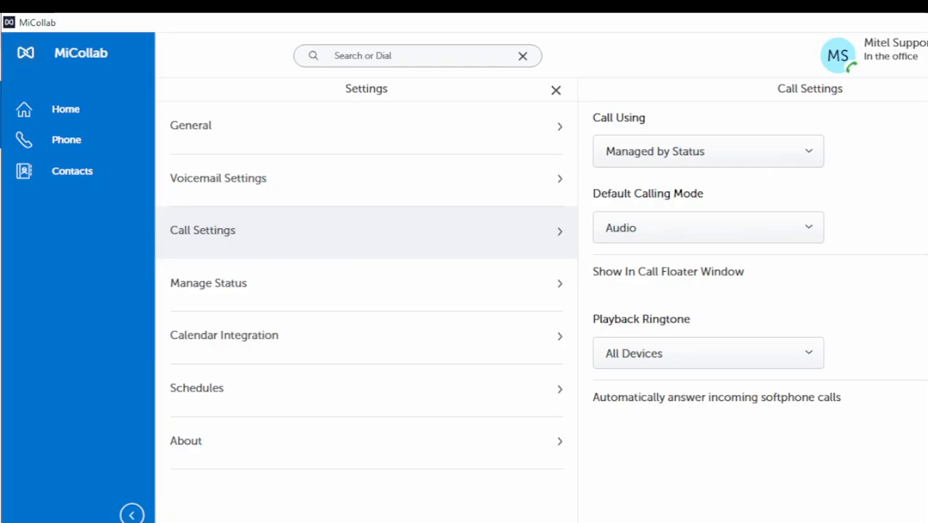
{"action": "left_click", "coordinate": [707, 151]}
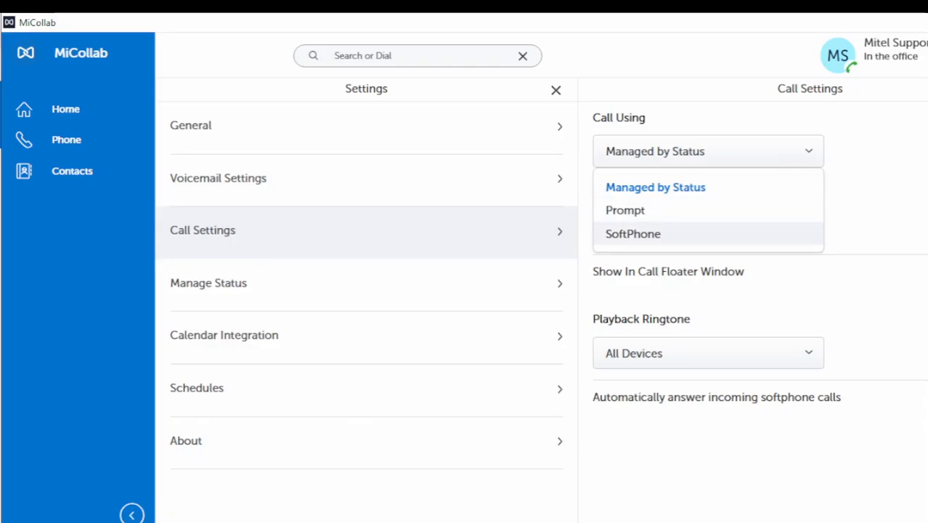
{"action": "left_click", "coordinate": [632, 233]}
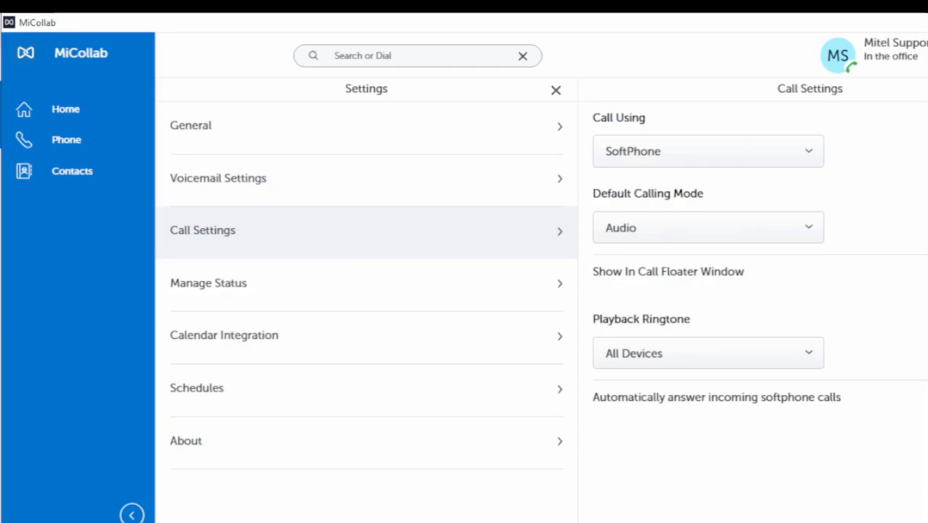
Step: Keep Audio as the default calling mode and review the playback ringtone options without changing them
{"action": "left_click", "coordinate": [708, 227]}
{"action": "left_click", "coordinate": [621, 286]}
{"action": "left_click", "coordinate": [708, 352]}
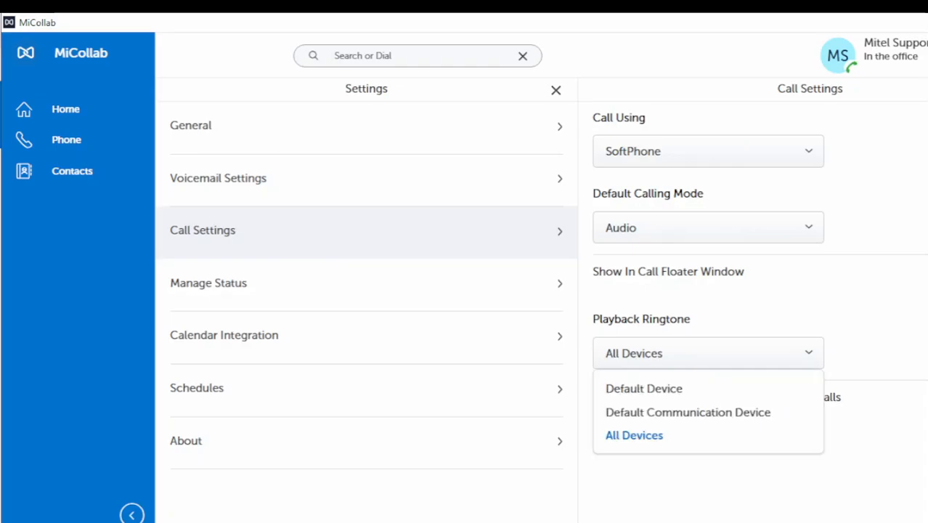
{"action": "key", "text": "Escape"}
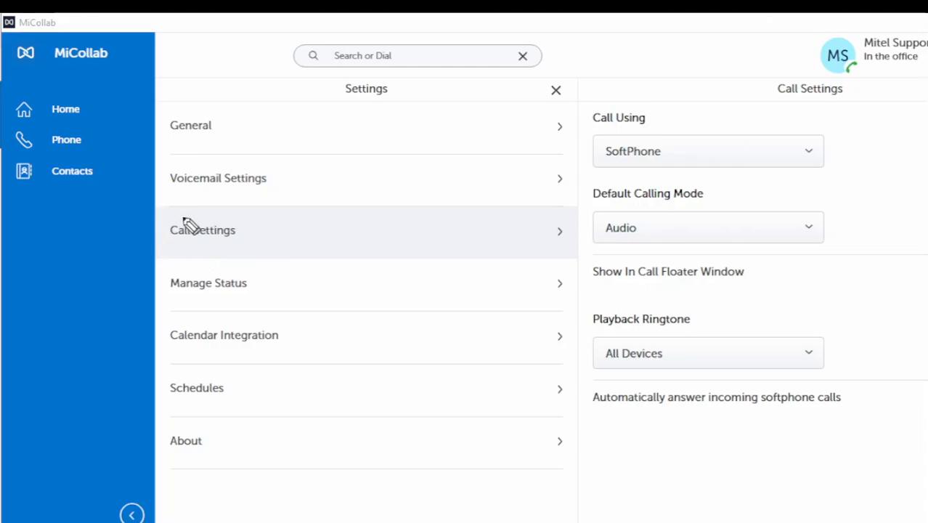
Step: Circle and number Call Settings as 1 and Manage Status as 2, then clear the annotations
{"action": "mouse_move", "coordinate": [183, 217]}
{"action": "left_mouse_down"}
{"action": "mouse_move", "coordinate": [245, 234]}
{"action": "mouse_move", "coordinate": [187, 213]}
{"action": "left_mouse_up"}
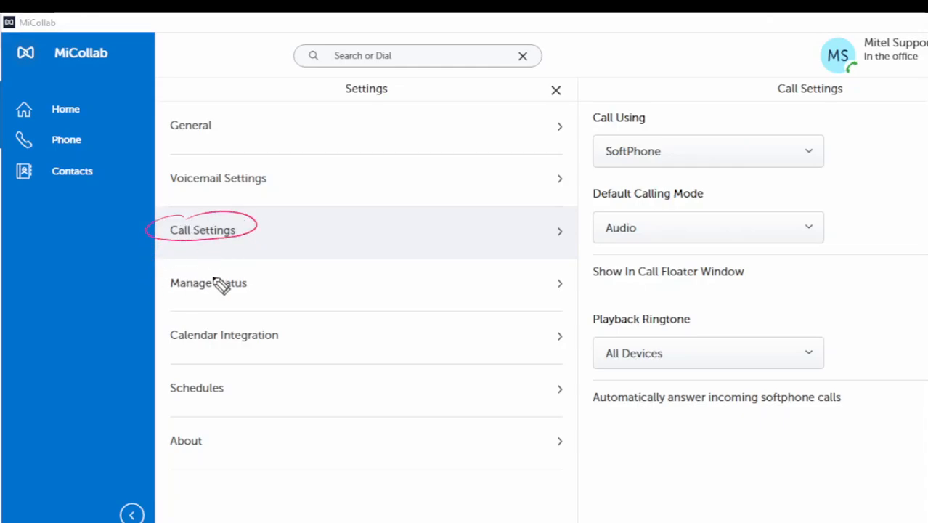
{"action": "left_click_drag", "start_coordinate": [122, 221], "coordinate": [124, 245]}
{"action": "mouse_move", "coordinate": [131, 220]}
{"action": "left_mouse_down"}
{"action": "mouse_move", "coordinate": [140, 223]}
{"action": "mouse_move", "coordinate": [130, 221]}
{"action": "left_mouse_up"}
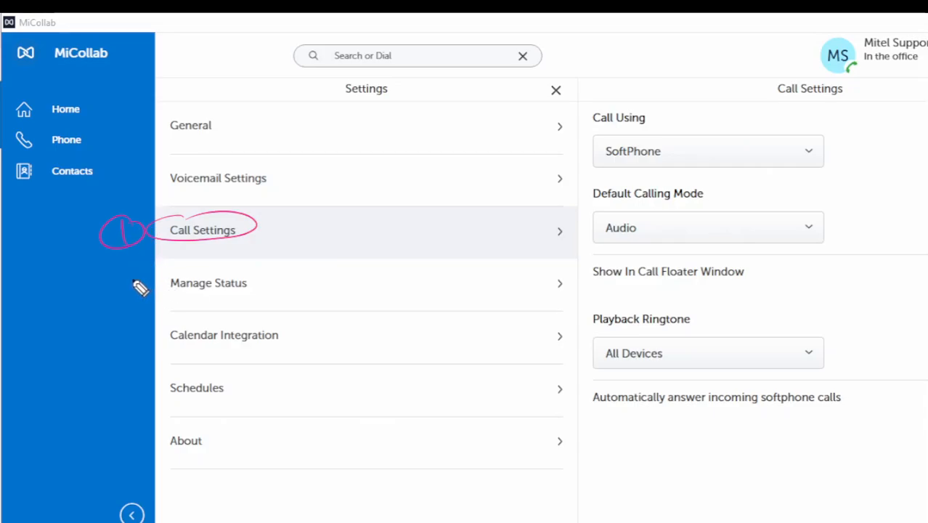
{"action": "mouse_move", "coordinate": [130, 281]}
{"action": "left_mouse_down"}
{"action": "mouse_move", "coordinate": [162, 288]}
{"action": "mouse_move", "coordinate": [274, 263]}
{"action": "mouse_move", "coordinate": [133, 292]}
{"action": "left_mouse_up"}
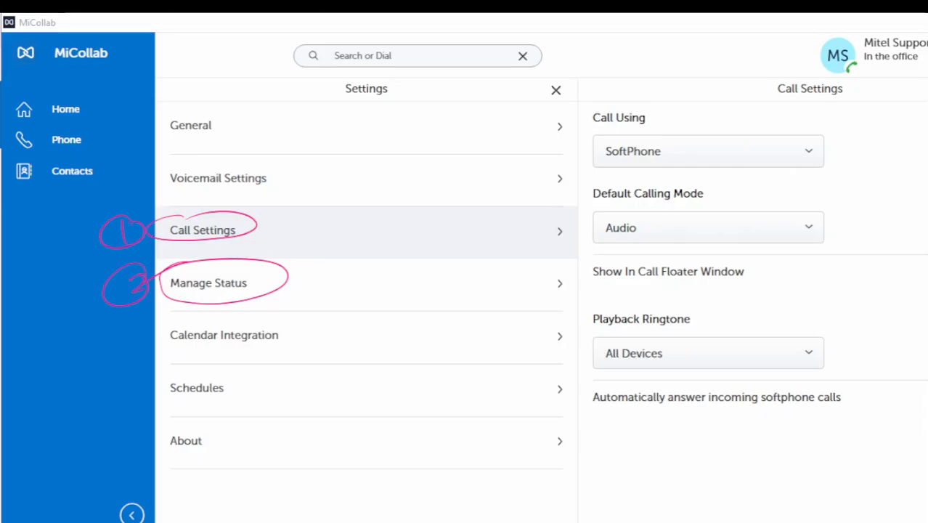
{"action": "key", "text": "Escape"}
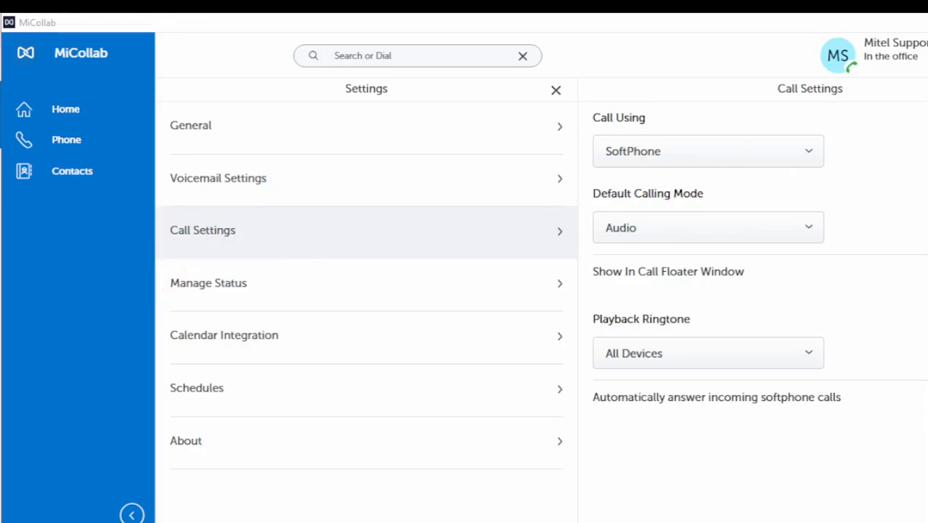
Step: In the status management settings, review the call routing of In a meeting and In the office, keeping calls sent to the SoftPhone
{"action": "left_click", "coordinate": [208, 283]}
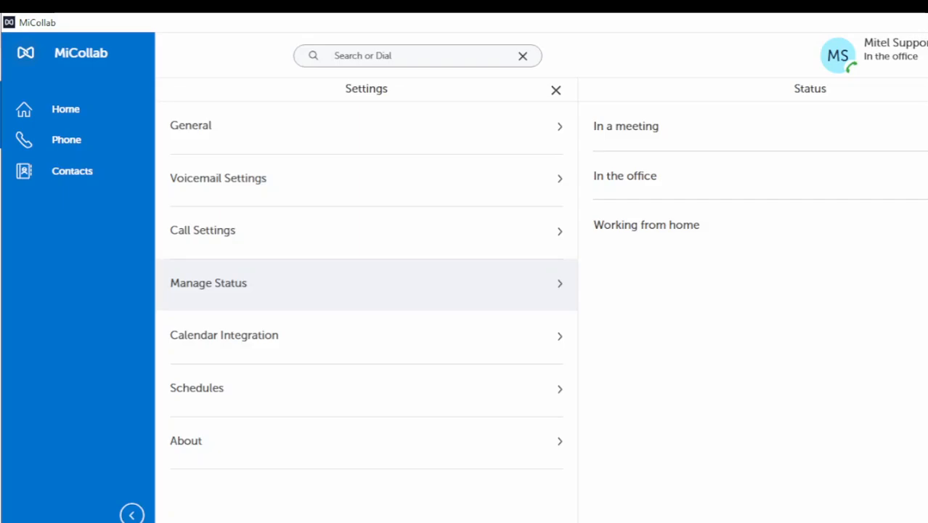
{"action": "left_click", "coordinate": [625, 126]}
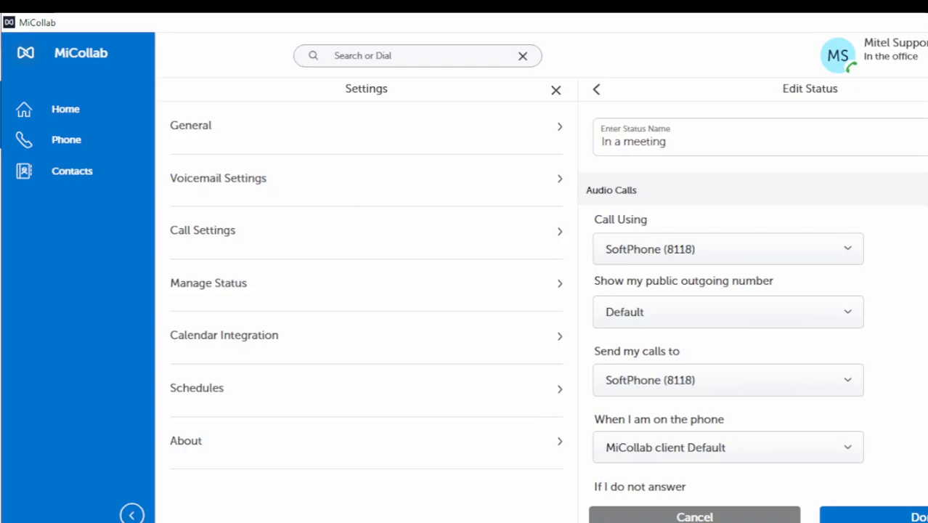
{"action": "left_click", "coordinate": [727, 381]}
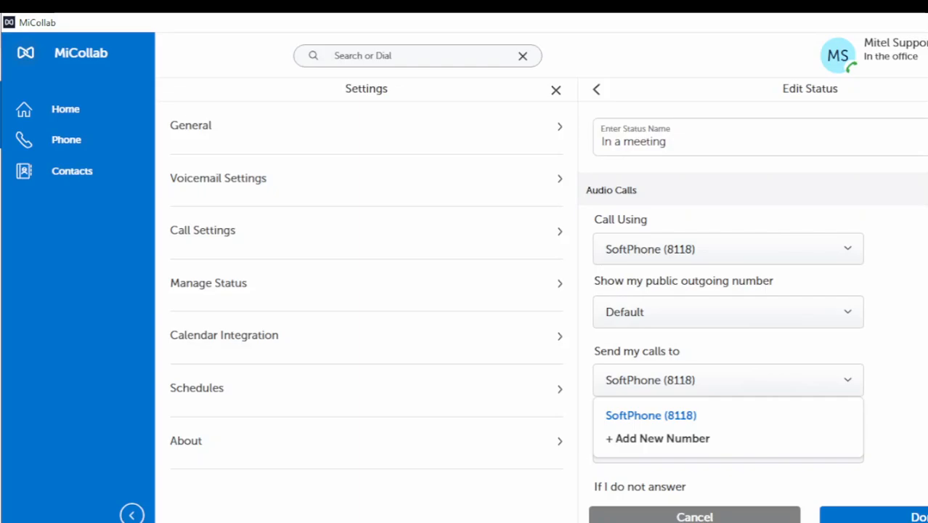
{"action": "left_click", "coordinate": [728, 380]}
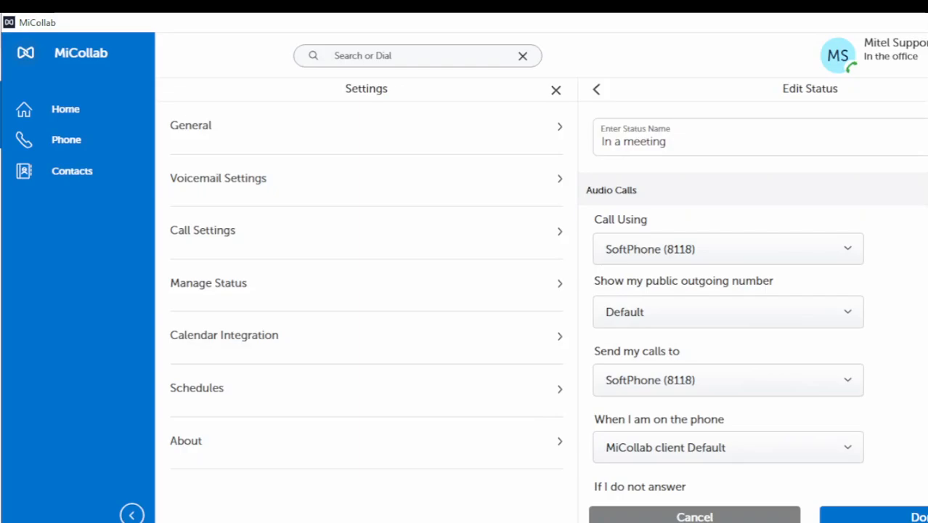
{"action": "left_click", "coordinate": [900, 517]}
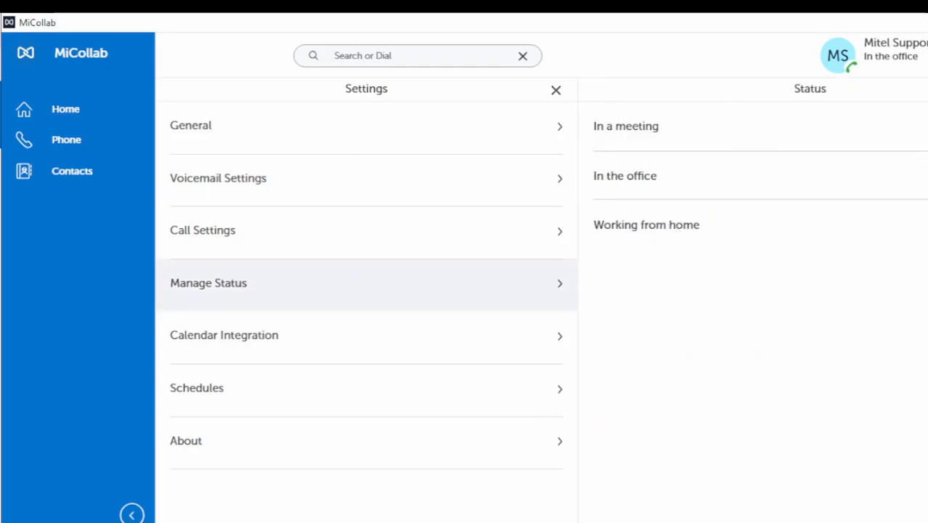
{"action": "left_click", "coordinate": [625, 176]}
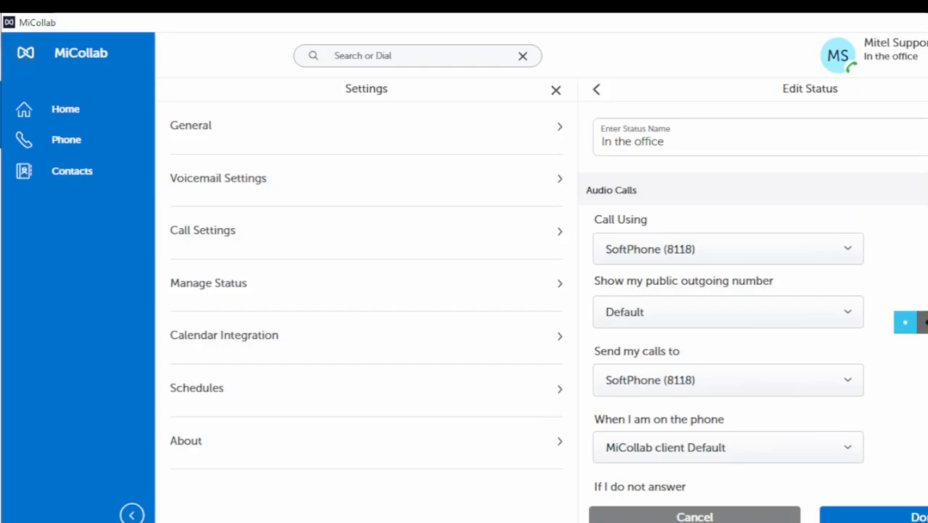
{"action": "left_click", "coordinate": [366, 284]}
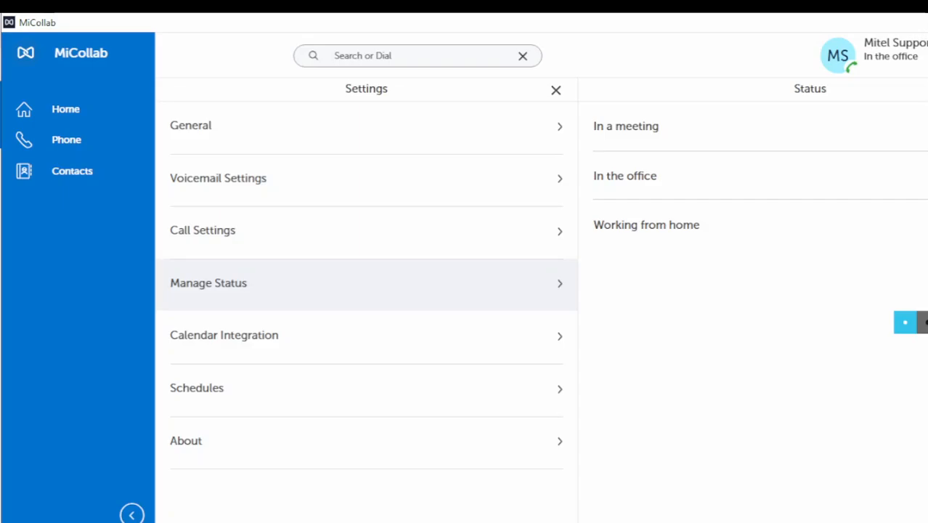
Step: In the general settings, set Time Format to 24h
{"action": "left_click", "coordinate": [367, 126]}
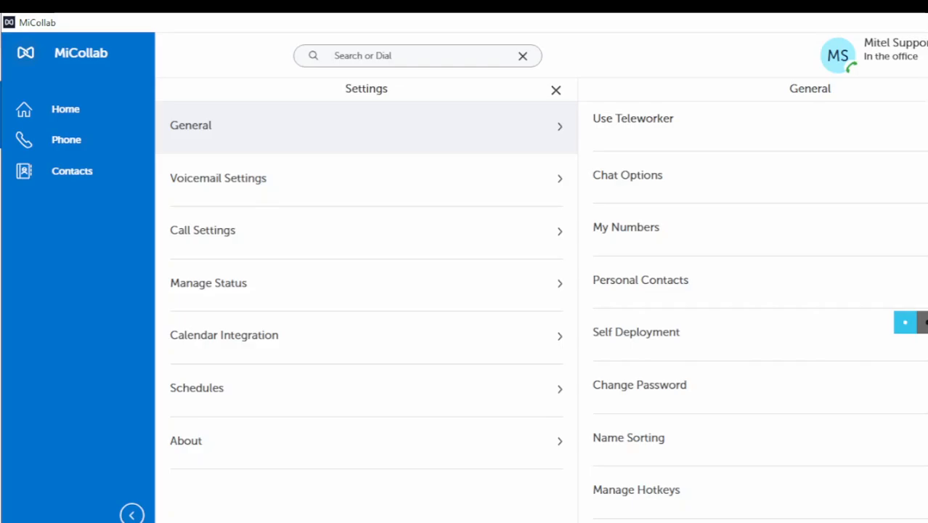
{"action": "scroll", "coordinate": [759, 320], "scroll_direction": "down", "scroll_amount": 4}
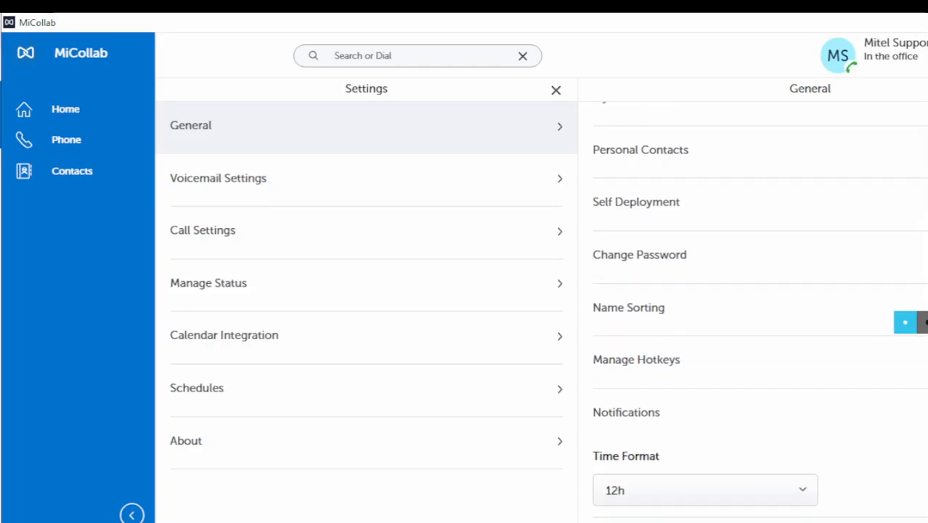
{"action": "scroll", "coordinate": [758, 319], "scroll_direction": "down", "scroll_amount": 1}
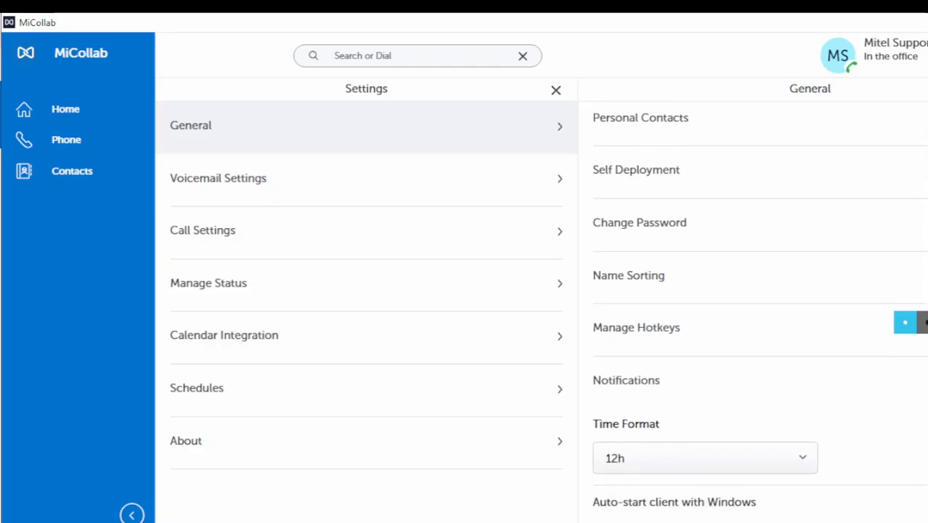
{"action": "left_click", "coordinate": [704, 458]}
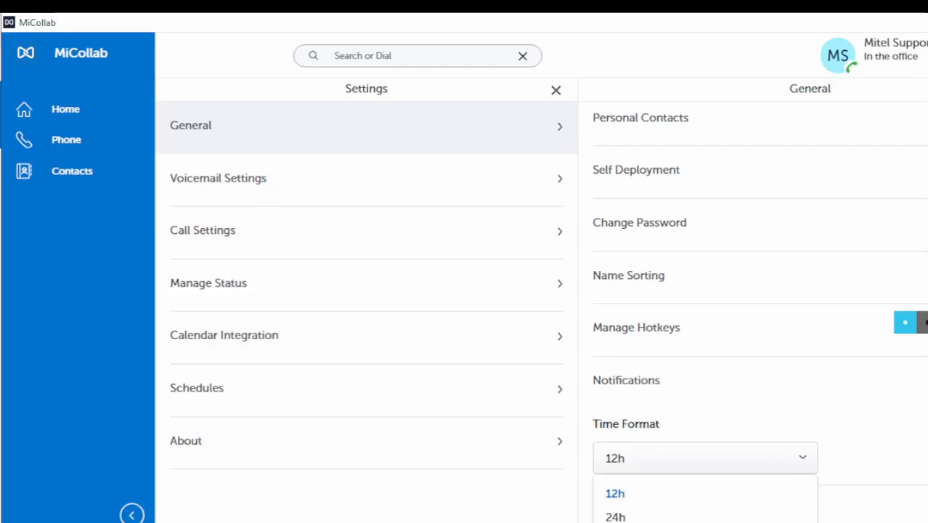
{"action": "left_click", "coordinate": [638, 516]}
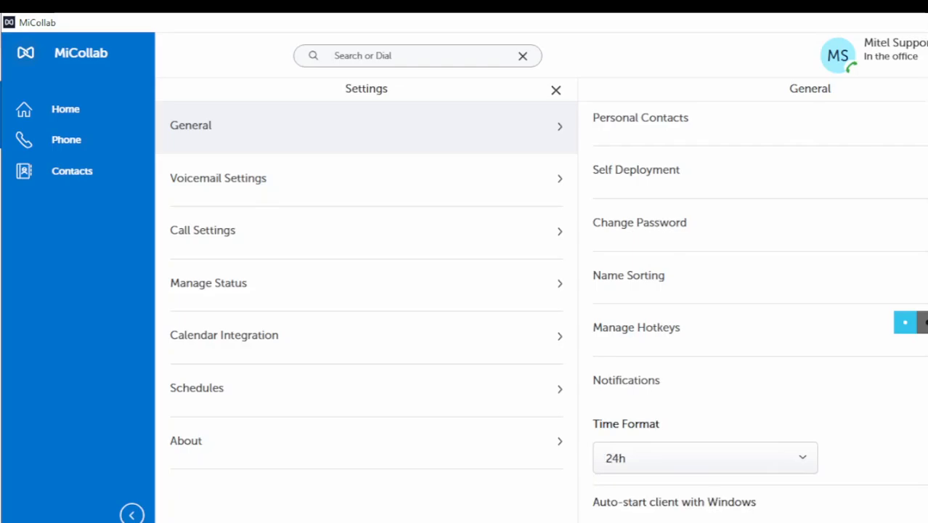
Step: Bring up the Factory Reset confirmation in the general settings, cancel it, and reposition and collapse the annotation toolbar
{"action": "scroll", "coordinate": [758, 319], "scroll_direction": "down", "scroll_amount": 5}
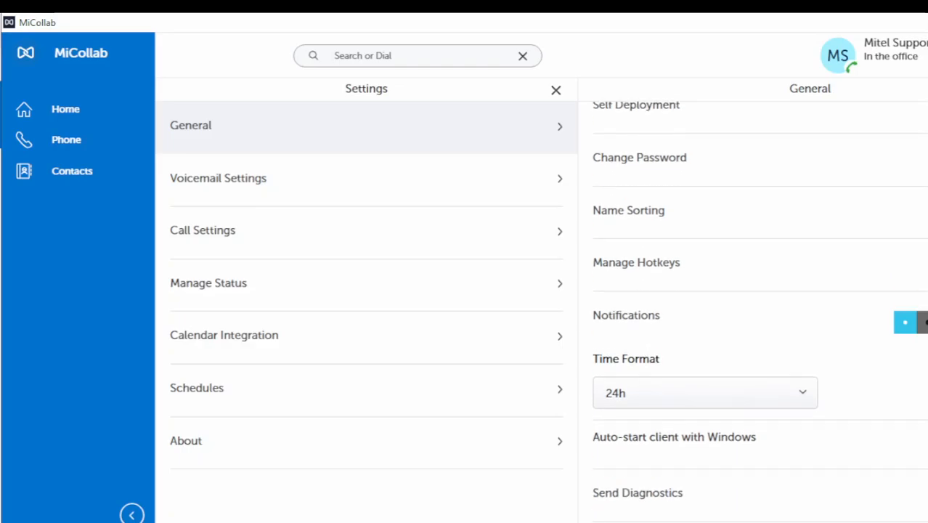
{"action": "left_click", "coordinate": [628, 511]}
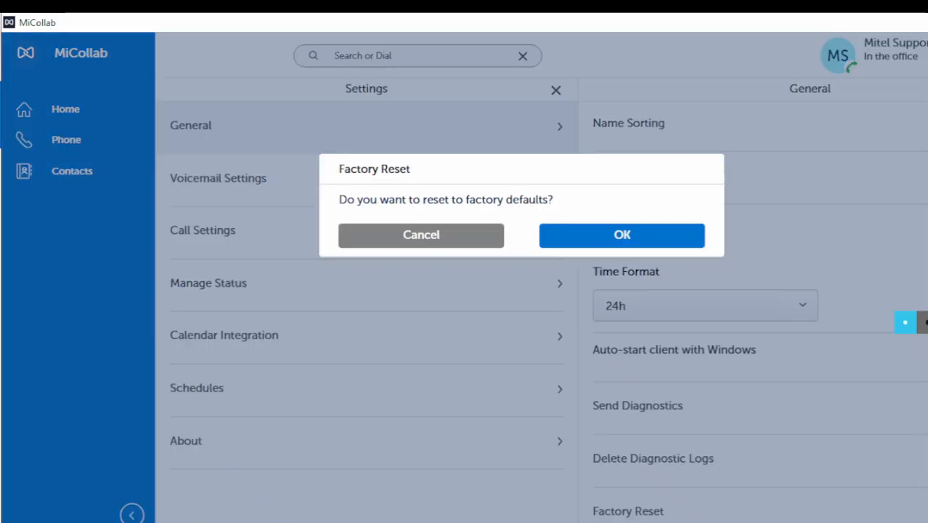
{"action": "left_click", "coordinate": [421, 236]}
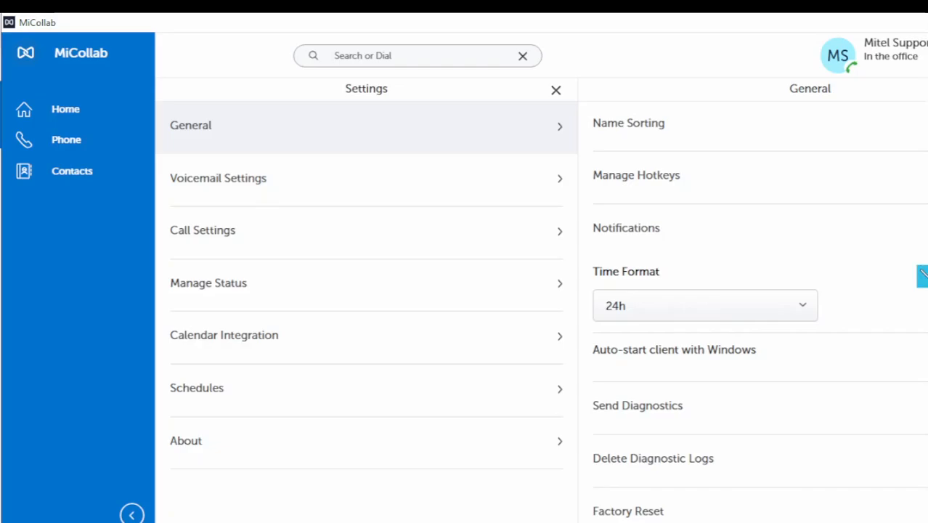
{"action": "mouse_move", "coordinate": [927, 178]}
{"action": "left_mouse_down"}
{"action": "mouse_move", "coordinate": [900, 371]}
{"action": "mouse_move", "coordinate": [814, 389]}
{"action": "left_mouse_up"}
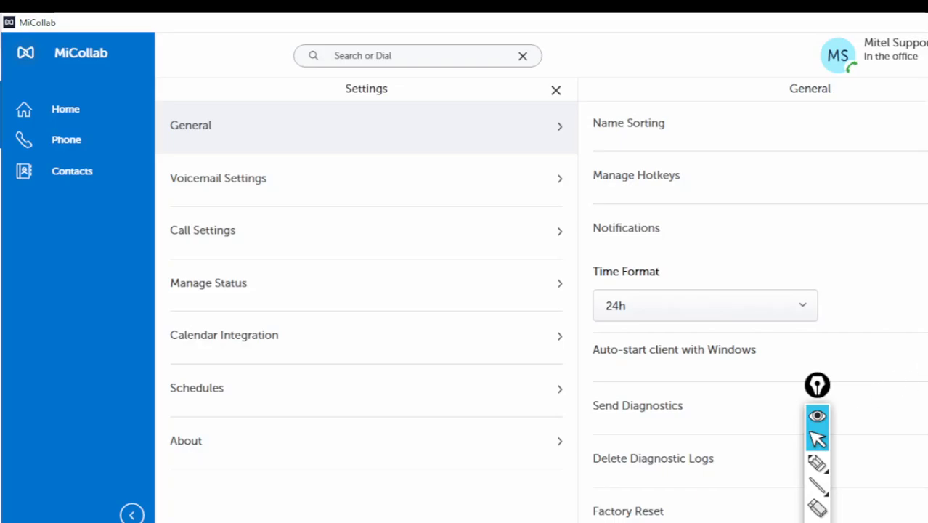
{"action": "left_click", "coordinate": [816, 386]}
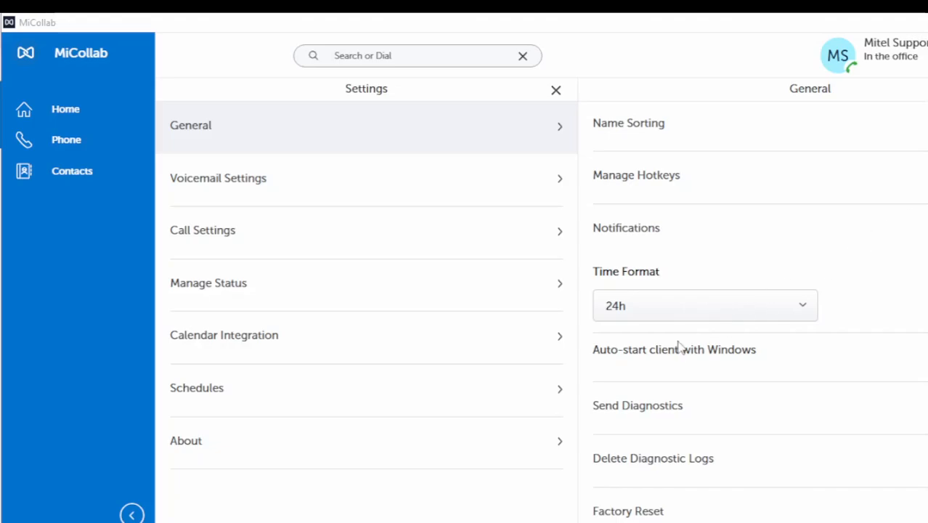
Step: Fill in a trial Send Diagnostics report with the short description "sgjdgu" and the detail "q", and cancel it without sending
{"action": "left_click", "coordinate": [612, 411]}
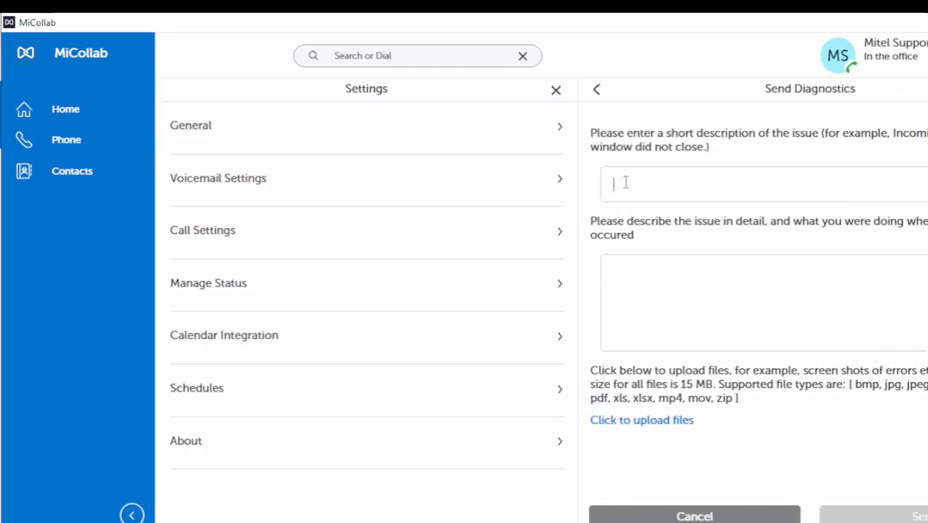
{"action": "left_click", "coordinate": [643, 300]}
{"action": "left_click", "coordinate": [717, 185]}
{"action": "type", "text": "sgjdgu"}
{"action": "left_click", "coordinate": [672, 281]}
{"action": "type", "text": "q"}
{"action": "key", "text": "Tab"}
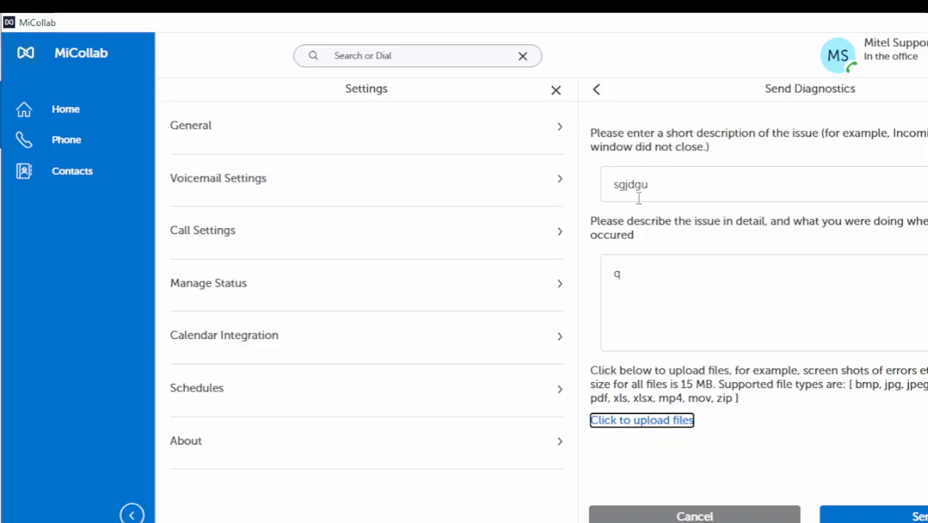
{"action": "left_click", "coordinate": [690, 518]}
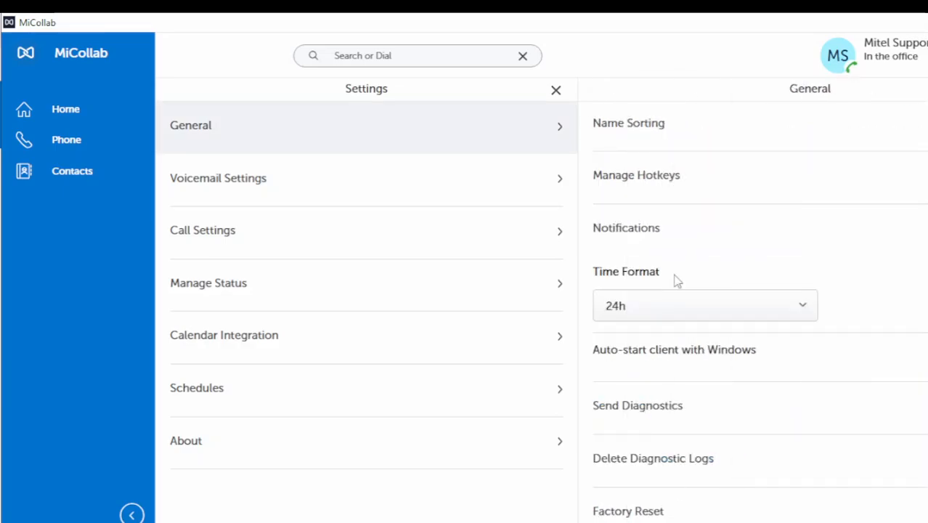
Step: Look through the general settings list, reopen Settings from the profile, and close it to return to the Home page
{"action": "scroll", "coordinate": [688, 267], "scroll_direction": "up", "scroll_amount": 4}
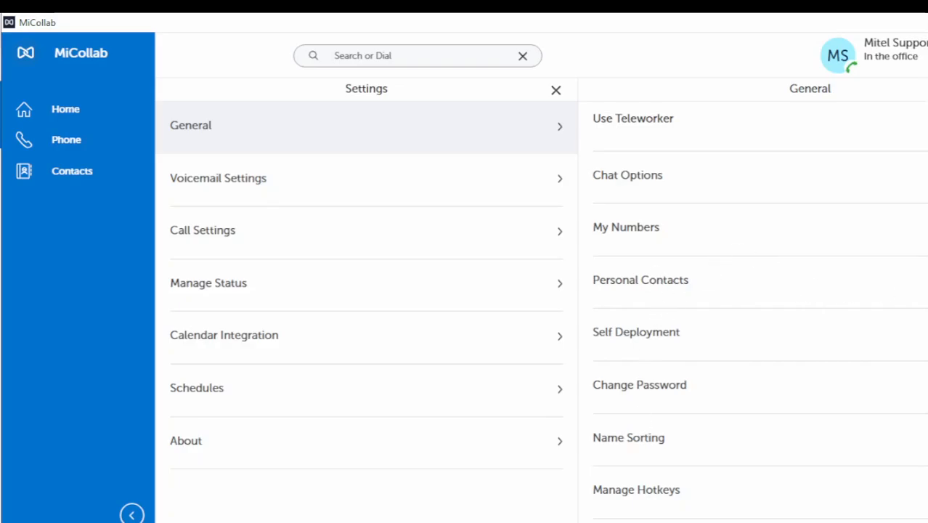
{"action": "scroll", "coordinate": [752, 305], "scroll_direction": "down", "scroll_amount": 5}
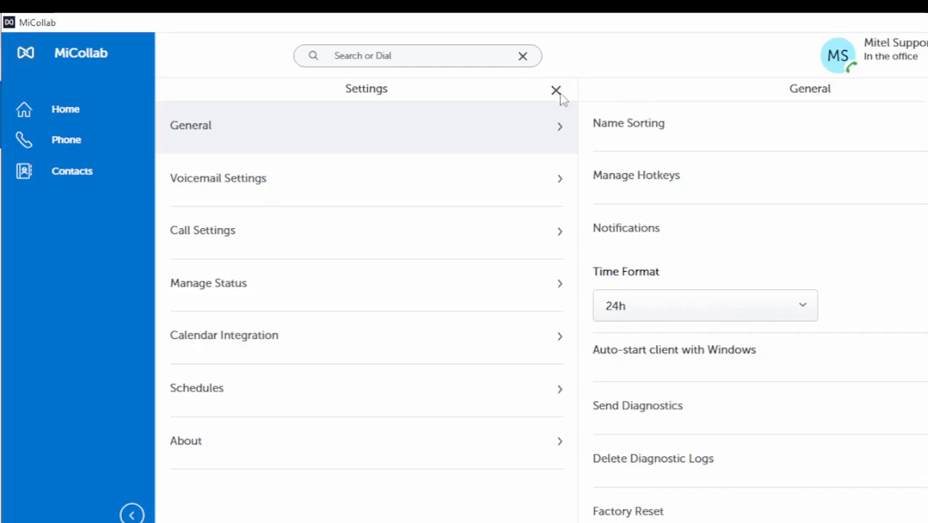
{"action": "left_click", "coordinate": [839, 64]}
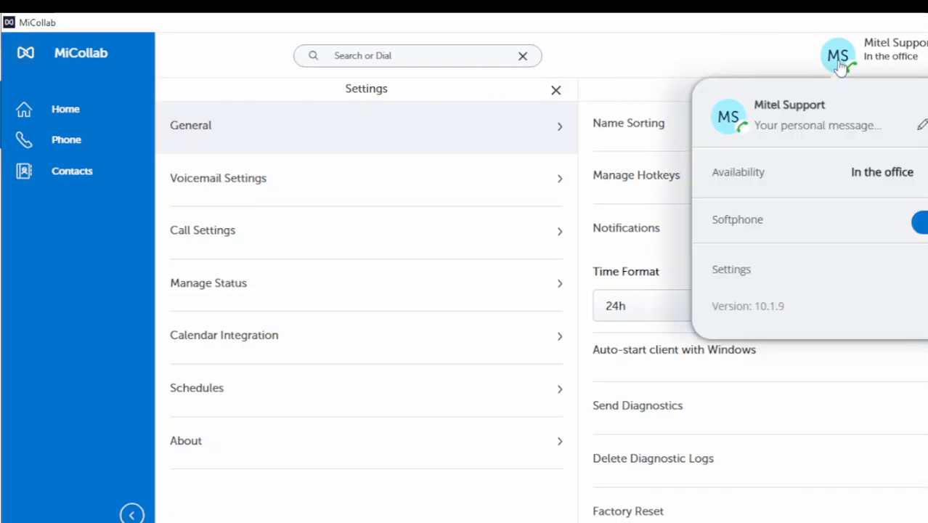
{"action": "left_click", "coordinate": [727, 280]}
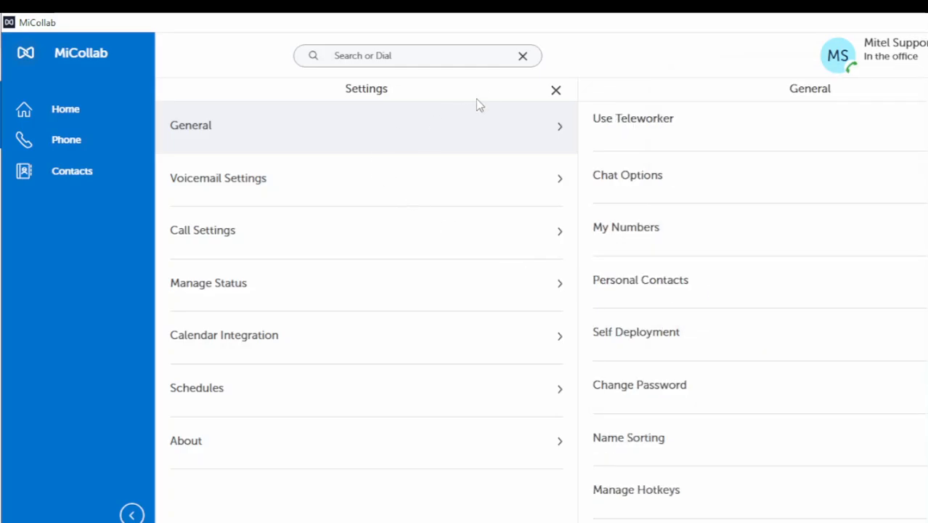
{"action": "left_click", "coordinate": [555, 91]}
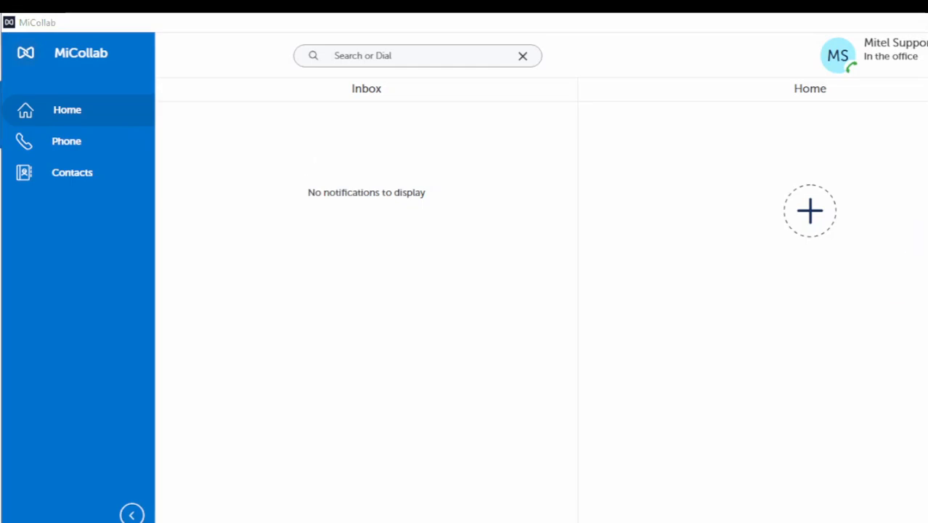
Step: Handwrite the notes "Belongs to an Agent" and "Contact Centre" across the Home page
{"action": "mouse_move", "coordinate": [325, 249]}
{"action": "left_mouse_down"}
{"action": "mouse_move", "coordinate": [327, 260]}
{"action": "mouse_move", "coordinate": [348, 265]}
{"action": "mouse_move", "coordinate": [612, 220]}
{"action": "mouse_move", "coordinate": [613, 247]}
{"action": "mouse_move", "coordinate": [611, 230]}
{"action": "mouse_move", "coordinate": [657, 211]}
{"action": "mouse_move", "coordinate": [649, 214]}
{"action": "left_mouse_up"}
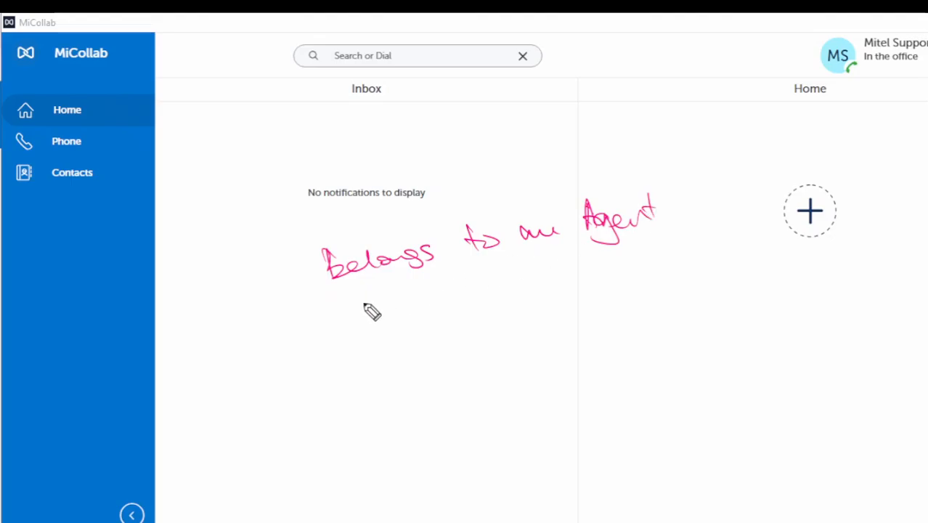
{"action": "mouse_move", "coordinate": [366, 299]}
{"action": "left_mouse_down"}
{"action": "mouse_move", "coordinate": [376, 327]}
{"action": "mouse_move", "coordinate": [408, 321]}
{"action": "mouse_move", "coordinate": [408, 304]}
{"action": "mouse_move", "coordinate": [434, 319]}
{"action": "mouse_move", "coordinate": [447, 300]}
{"action": "mouse_move", "coordinate": [456, 303]}
{"action": "left_mouse_up"}
{"action": "mouse_move", "coordinate": [508, 287]}
{"action": "left_mouse_down"}
{"action": "mouse_move", "coordinate": [528, 307]}
{"action": "mouse_move", "coordinate": [557, 313]}
{"action": "mouse_move", "coordinate": [577, 290]}
{"action": "left_mouse_up"}
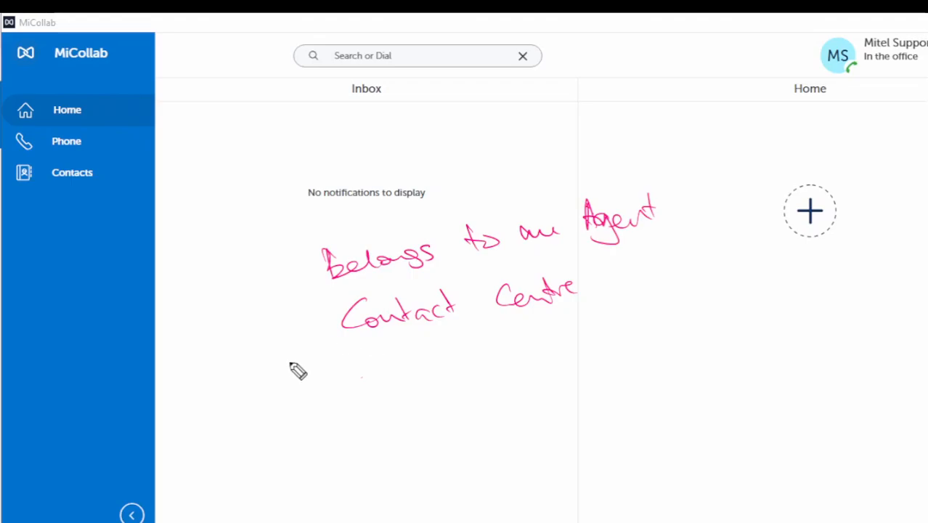
Step: Below the Contact Centre note, draw an arrow and handwrite "Present in Queues in order to calls/tasks for that Queue"
{"action": "mouse_move", "coordinate": [287, 360]}
{"action": "left_mouse_down"}
{"action": "mouse_move", "coordinate": [294, 383]}
{"action": "mouse_move", "coordinate": [329, 392]}
{"action": "left_mouse_up"}
{"action": "mouse_move", "coordinate": [353, 378]}
{"action": "left_mouse_down"}
{"action": "mouse_move", "coordinate": [364, 400]}
{"action": "mouse_move", "coordinate": [366, 378]}
{"action": "mouse_move", "coordinate": [400, 389]}
{"action": "mouse_move", "coordinate": [429, 370]}
{"action": "mouse_move", "coordinate": [456, 376]}
{"action": "mouse_move", "coordinate": [448, 373]}
{"action": "left_mouse_up"}
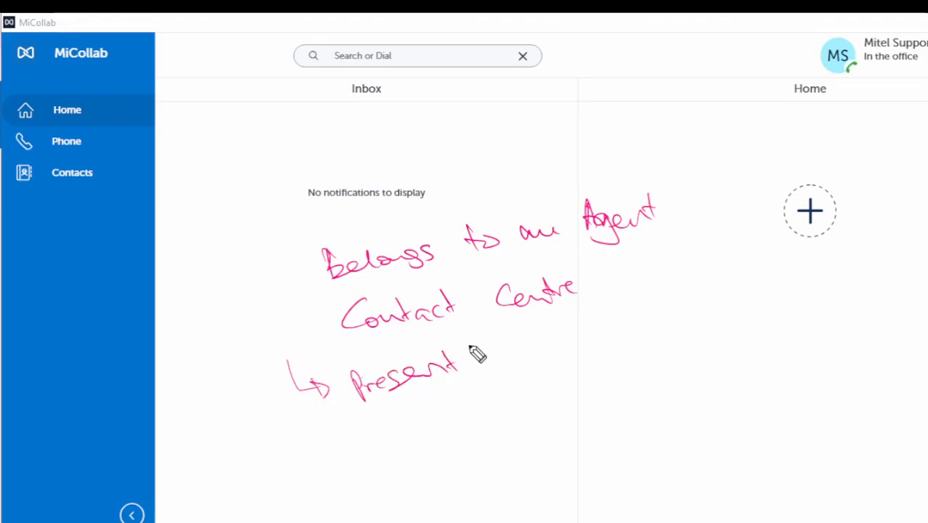
{"action": "mouse_move", "coordinate": [471, 342]}
{"action": "left_mouse_down"}
{"action": "mouse_move", "coordinate": [498, 360]}
{"action": "mouse_move", "coordinate": [583, 363]}
{"action": "mouse_move", "coordinate": [596, 353]}
{"action": "mouse_move", "coordinate": [620, 361]}
{"action": "left_mouse_up"}
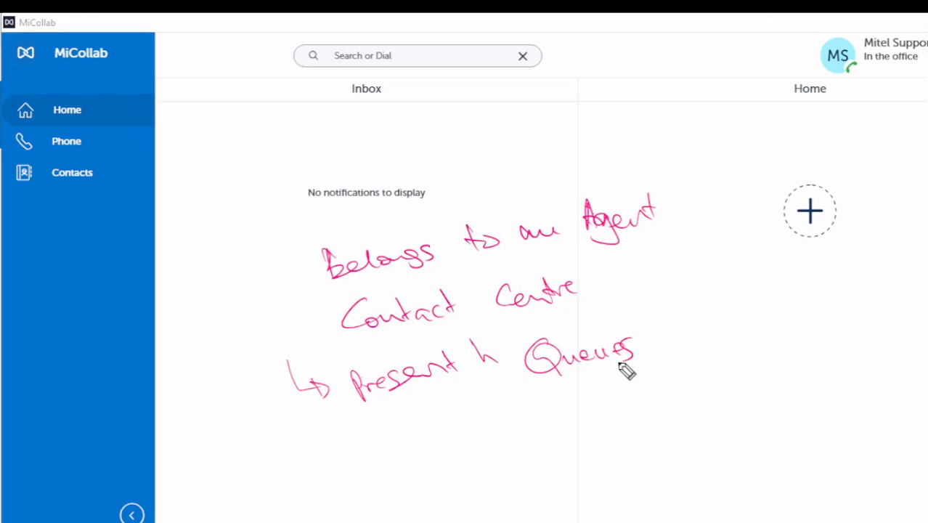
{"action": "mouse_move", "coordinate": [451, 423]}
{"action": "left_mouse_down"}
{"action": "mouse_move", "coordinate": [485, 431]}
{"action": "mouse_move", "coordinate": [556, 424]}
{"action": "mouse_move", "coordinate": [605, 393]}
{"action": "mouse_move", "coordinate": [694, 389]}
{"action": "mouse_move", "coordinate": [698, 369]}
{"action": "mouse_move", "coordinate": [723, 385]}
{"action": "mouse_move", "coordinate": [757, 358]}
{"action": "mouse_move", "coordinate": [774, 356]}
{"action": "mouse_move", "coordinate": [764, 374]}
{"action": "mouse_move", "coordinate": [826, 355]}
{"action": "left_mouse_up"}
{"action": "left_click", "coordinate": [451, 413]}
{"action": "mouse_move", "coordinate": [568, 448]}
{"action": "left_mouse_down"}
{"action": "mouse_move", "coordinate": [611, 453]}
{"action": "mouse_move", "coordinate": [673, 425]}
{"action": "mouse_move", "coordinate": [694, 432]}
{"action": "mouse_move", "coordinate": [764, 403]}
{"action": "left_mouse_up"}
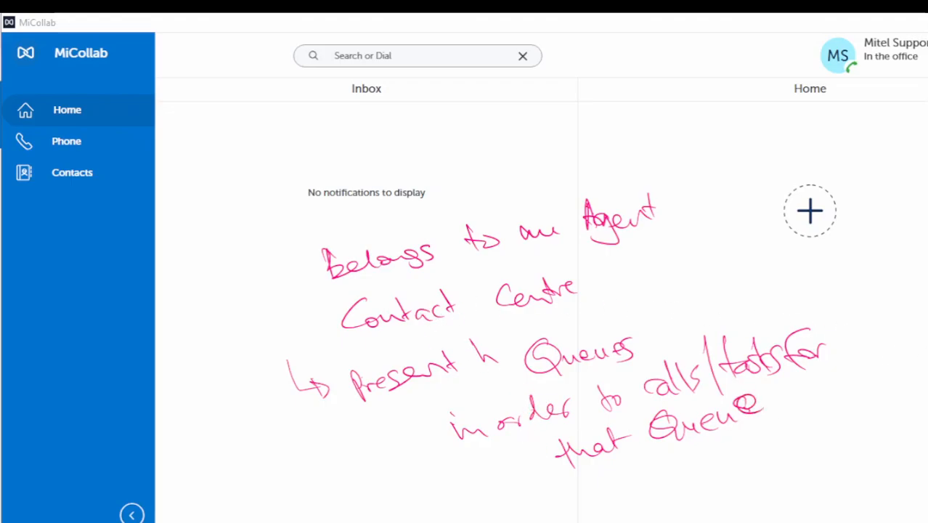
Step: Handwrite and underline "Ignite" above the notes, then clear all annotations from the page
{"action": "mouse_move", "coordinate": [244, 129]}
{"action": "left_mouse_down"}
{"action": "mouse_move", "coordinate": [257, 149]}
{"action": "mouse_move", "coordinate": [248, 162]}
{"action": "mouse_move", "coordinate": [354, 139]}
{"action": "left_mouse_up"}
{"action": "mouse_move", "coordinate": [216, 204]}
{"action": "left_mouse_down"}
{"action": "mouse_move", "coordinate": [312, 186]}
{"action": "mouse_move", "coordinate": [416, 148]}
{"action": "left_mouse_up"}
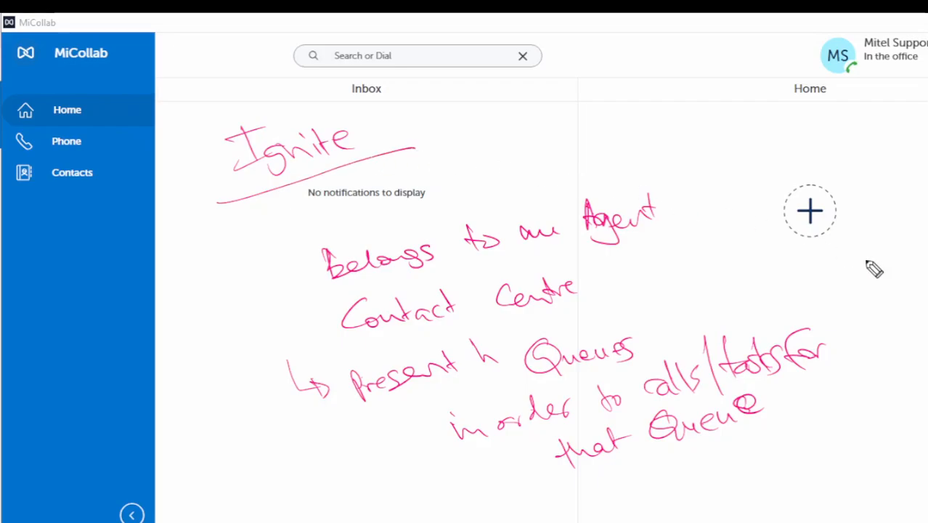
{"action": "left_click", "coordinate": [925, 335]}
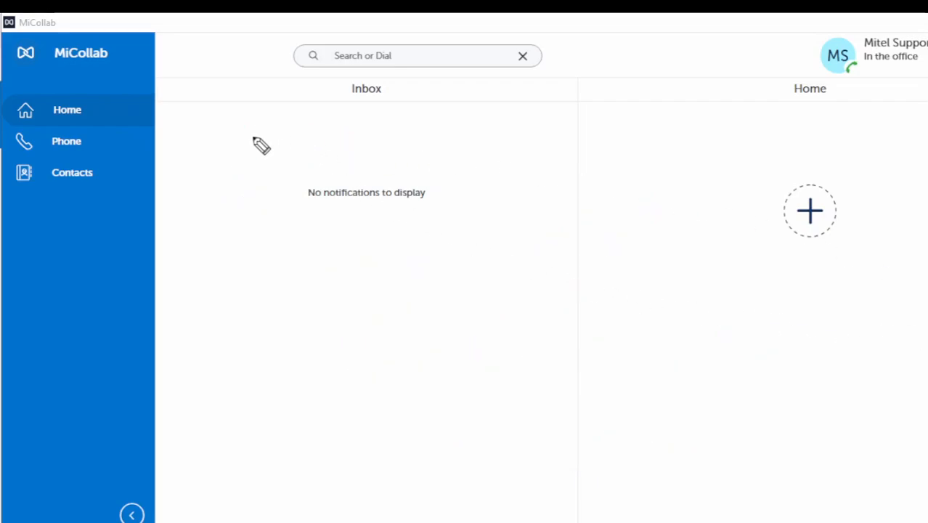
{"action": "mouse_move", "coordinate": [228, 137]}
{"action": "left_mouse_down"}
{"action": "mouse_move", "coordinate": [307, 148]}
{"action": "mouse_move", "coordinate": [327, 138]}
{"action": "mouse_move", "coordinate": [416, 148]}
{"action": "mouse_move", "coordinate": [431, 138]}
{"action": "mouse_move", "coordinate": [485, 149]}
{"action": "mouse_move", "coordinate": [551, 146]}
{"action": "mouse_move", "coordinate": [569, 131]}
{"action": "mouse_move", "coordinate": [624, 145]}
{"action": "mouse_move", "coordinate": [673, 118]}
{"action": "mouse_move", "coordinate": [698, 138]}
{"action": "mouse_move", "coordinate": [762, 140]}
{"action": "left_mouse_up"}
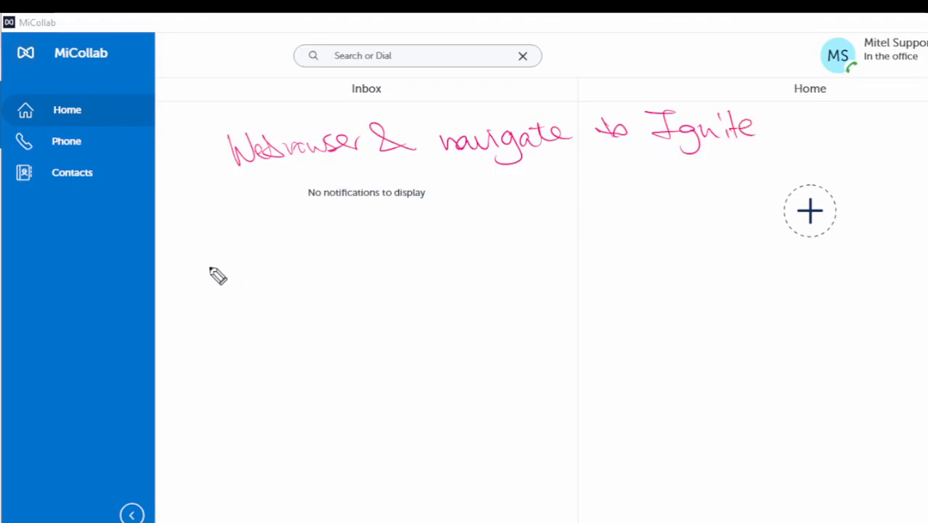
{"action": "mouse_move", "coordinate": [201, 254]}
{"action": "left_mouse_down"}
{"action": "mouse_move", "coordinate": [263, 288]}
{"action": "mouse_move", "coordinate": [290, 259]}
{"action": "mouse_move", "coordinate": [322, 252]}
{"action": "mouse_move", "coordinate": [319, 283]}
{"action": "left_mouse_up"}
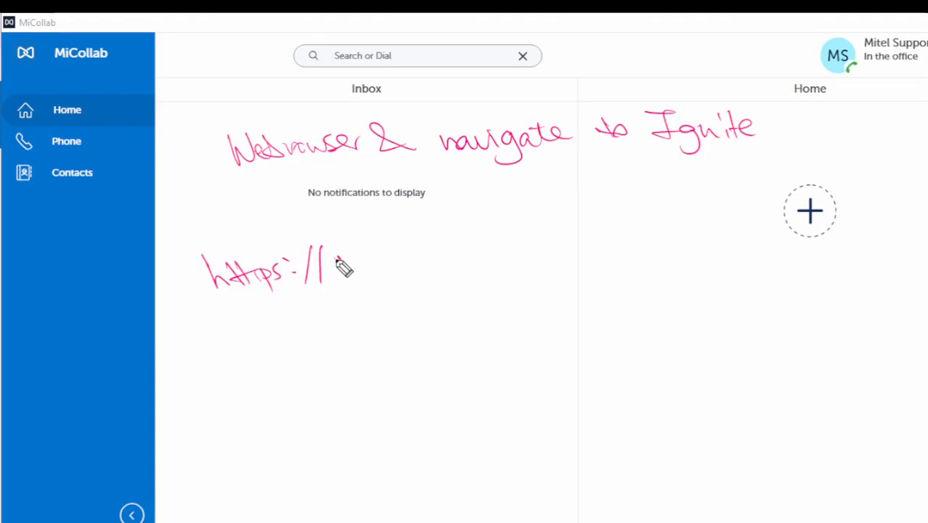
{"action": "mouse_move", "coordinate": [336, 257]}
{"action": "left_mouse_down"}
{"action": "mouse_move", "coordinate": [369, 261]}
{"action": "mouse_move", "coordinate": [424, 246]}
{"action": "mouse_move", "coordinate": [448, 264]}
{"action": "mouse_move", "coordinate": [505, 238]}
{"action": "mouse_move", "coordinate": [527, 243]}
{"action": "left_mouse_up"}
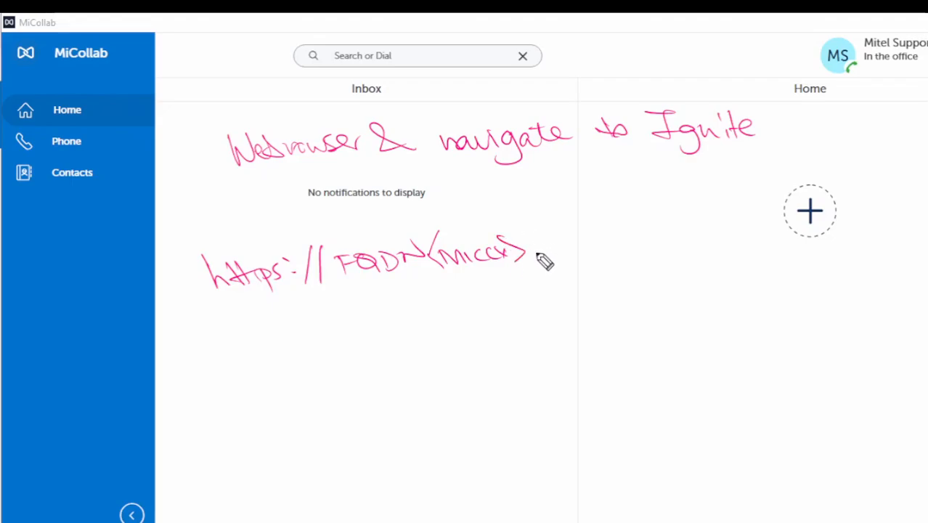
{"action": "left_click_drag", "start_coordinate": [545, 214], "coordinate": [533, 273]}
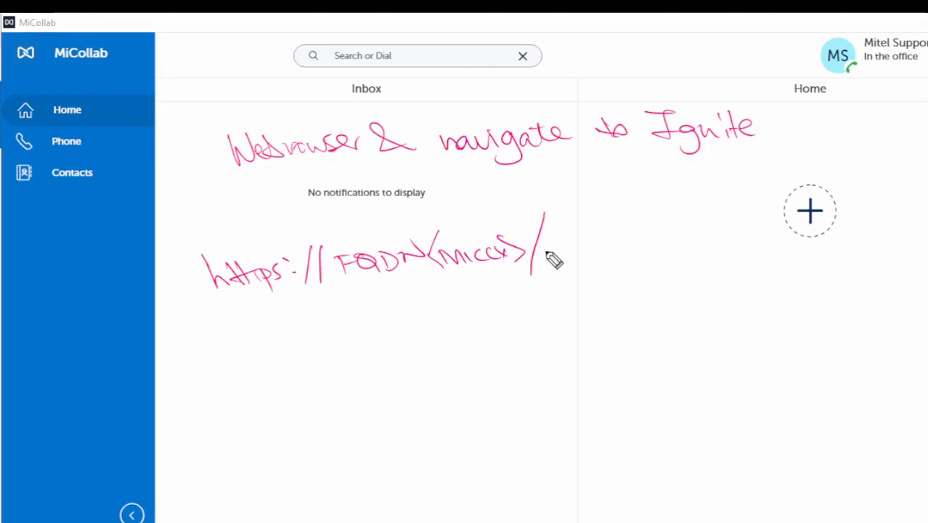
{"action": "mouse_move", "coordinate": [556, 265]}
{"action": "left_mouse_down"}
{"action": "mouse_move", "coordinate": [597, 259]}
{"action": "mouse_move", "coordinate": [597, 247]}
{"action": "mouse_move", "coordinate": [626, 251]}
{"action": "left_mouse_up"}
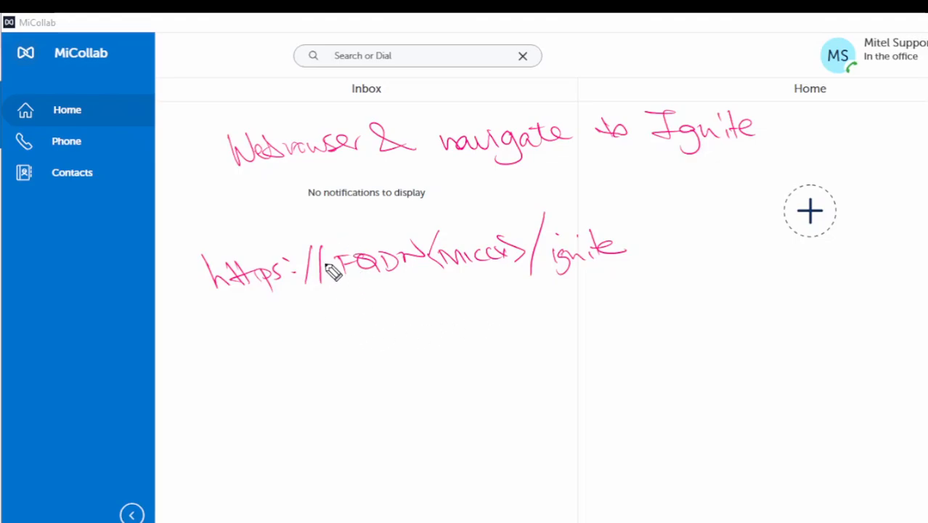
Step: Below the FQDN address, handwrite the example addresses "192.168.1.10/ignite" and "miccx.lab.com/ignite"
{"action": "mouse_move", "coordinate": [351, 293]}
{"action": "left_mouse_down"}
{"action": "mouse_move", "coordinate": [352, 309]}
{"action": "mouse_move", "coordinate": [388, 297]}
{"action": "mouse_move", "coordinate": [453, 308]}
{"action": "mouse_move", "coordinate": [481, 304]}
{"action": "mouse_move", "coordinate": [494, 285]}
{"action": "left_mouse_up"}
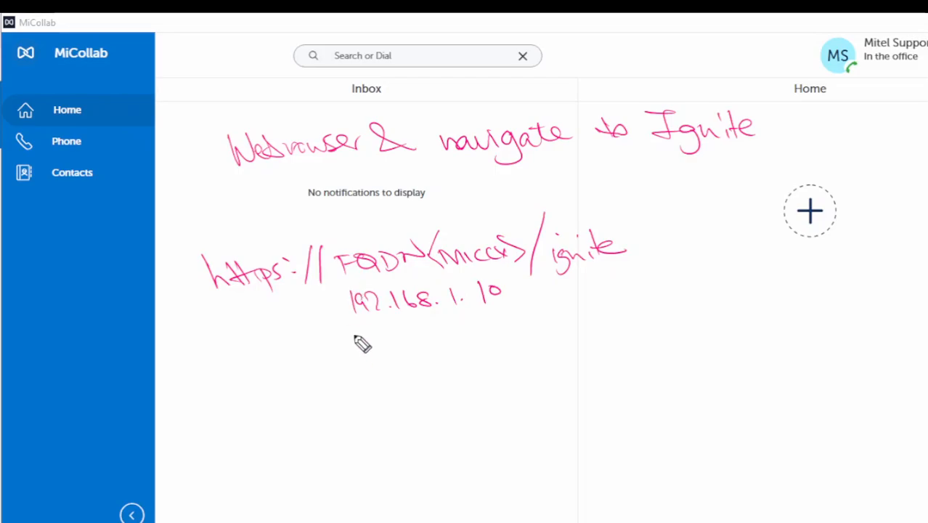
{"action": "mouse_move", "coordinate": [355, 336]}
{"action": "left_mouse_down"}
{"action": "mouse_move", "coordinate": [377, 351]}
{"action": "mouse_move", "coordinate": [479, 335]}
{"action": "mouse_move", "coordinate": [527, 341]}
{"action": "left_mouse_up"}
{"action": "mouse_move", "coordinate": [544, 305]}
{"action": "left_mouse_down"}
{"action": "mouse_move", "coordinate": [545, 356]}
{"action": "mouse_move", "coordinate": [592, 348]}
{"action": "mouse_move", "coordinate": [593, 331]}
{"action": "mouse_move", "coordinate": [642, 328]}
{"action": "left_mouse_up"}
{"action": "mouse_move", "coordinate": [524, 282]}
{"action": "left_mouse_down"}
{"action": "mouse_move", "coordinate": [520, 313]}
{"action": "mouse_move", "coordinate": [545, 296]}
{"action": "mouse_move", "coordinate": [563, 311]}
{"action": "mouse_move", "coordinate": [585, 307]}
{"action": "mouse_move", "coordinate": [578, 279]}
{"action": "mouse_move", "coordinate": [563, 275]}
{"action": "mouse_move", "coordinate": [592, 297]}
{"action": "left_mouse_up"}
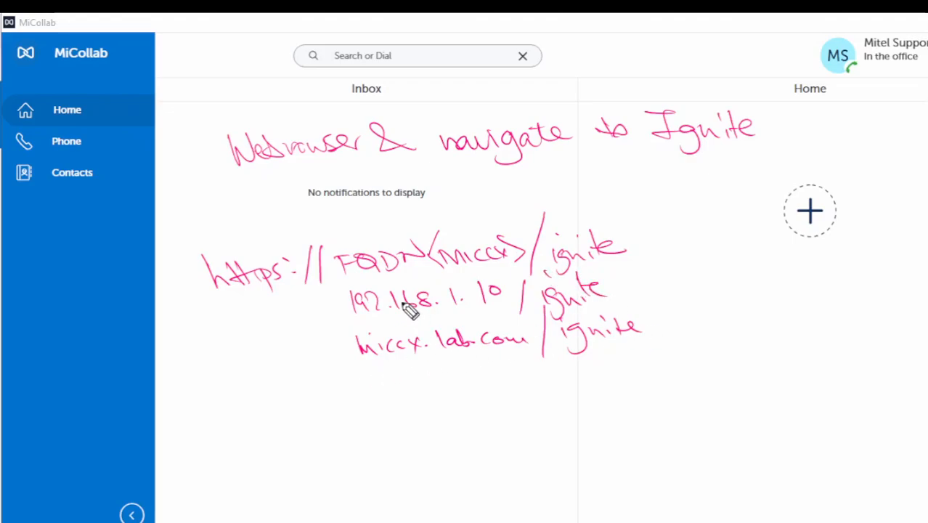
Step: Draw a tick above the FQDN address and handwrite "SSL certificates", "Enterprise" and "MiCCX" beside the addresses
{"action": "left_click_drag", "start_coordinate": [449, 221], "coordinate": [504, 209]}
{"action": "mouse_move", "coordinate": [687, 229]}
{"action": "left_mouse_down"}
{"action": "mouse_move", "coordinate": [674, 249]}
{"action": "mouse_move", "coordinate": [727, 247]}
{"action": "mouse_move", "coordinate": [677, 276]}
{"action": "mouse_move", "coordinate": [748, 267]}
{"action": "mouse_move", "coordinate": [737, 278]}
{"action": "left_mouse_up"}
{"action": "mouse_move", "coordinate": [751, 267]}
{"action": "left_mouse_down"}
{"action": "mouse_move", "coordinate": [762, 264]}
{"action": "mouse_move", "coordinate": [763, 275]}
{"action": "mouse_move", "coordinate": [813, 270]}
{"action": "left_mouse_up"}
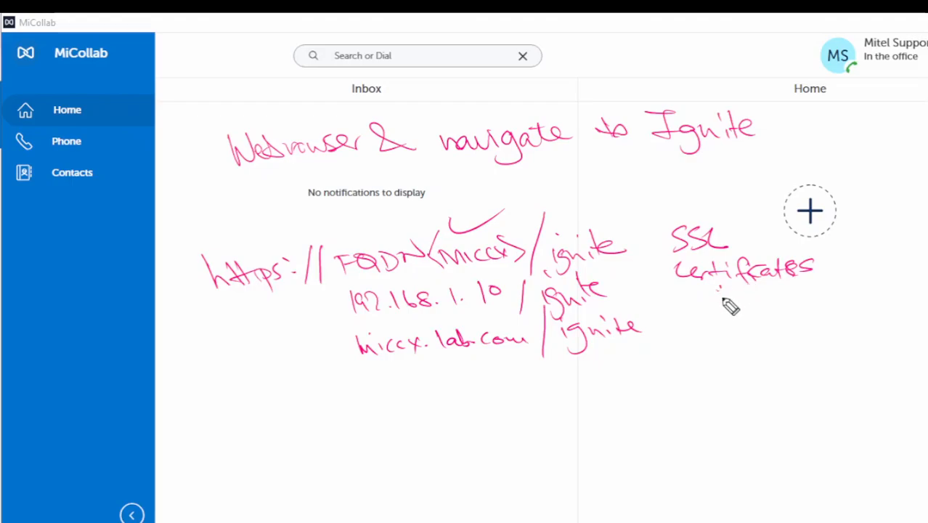
{"action": "mouse_move", "coordinate": [723, 291]}
{"action": "left_mouse_down"}
{"action": "mouse_move", "coordinate": [784, 311]}
{"action": "mouse_move", "coordinate": [827, 294]}
{"action": "left_mouse_up"}
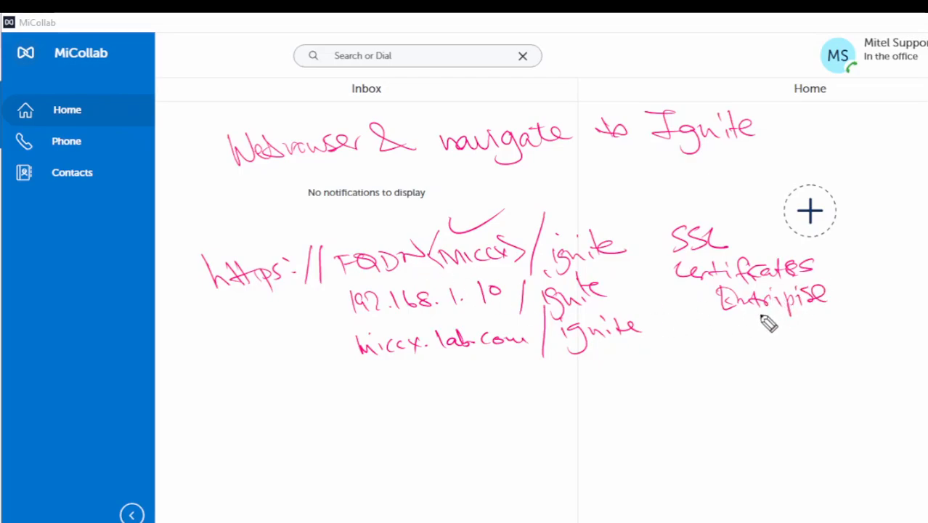
{"action": "left_click_drag", "start_coordinate": [740, 326], "coordinate": [807, 328]}
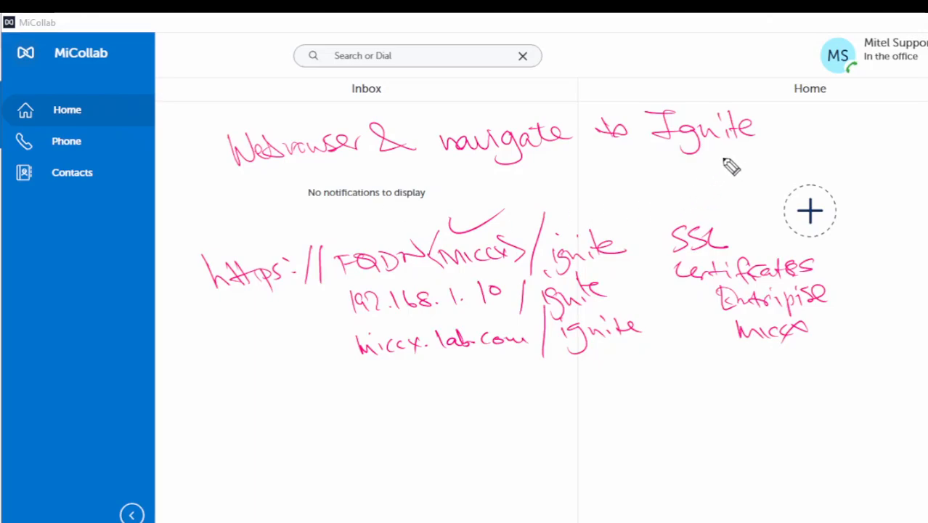
Step: Box the Ignite navigation heading and draw an arrow below the addresses, then clear all annotations from the page
{"action": "mouse_move", "coordinate": [218, 114]}
{"action": "left_mouse_down"}
{"action": "mouse_move", "coordinate": [320, 180]}
{"action": "mouse_move", "coordinate": [763, 144]}
{"action": "mouse_move", "coordinate": [429, 124]}
{"action": "mouse_move", "coordinate": [190, 128]}
{"action": "left_mouse_up"}
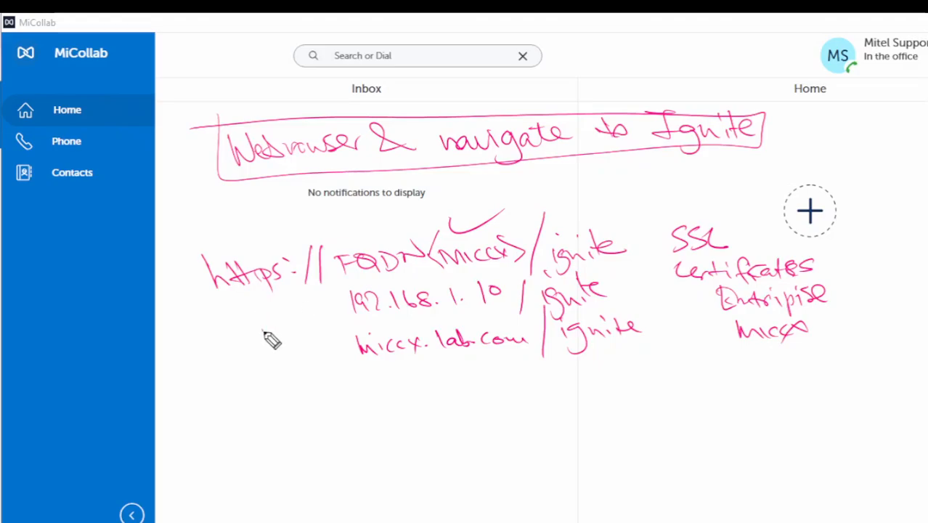
{"action": "mouse_move", "coordinate": [254, 322]}
{"action": "left_mouse_down"}
{"action": "mouse_move", "coordinate": [311, 384]}
{"action": "mouse_move", "coordinate": [296, 404]}
{"action": "left_mouse_up"}
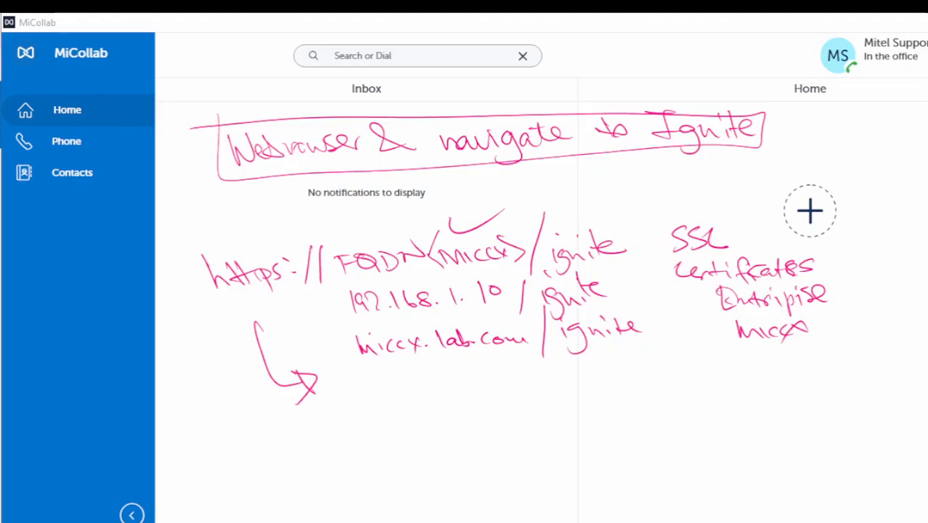
{"action": "key", "text": "Escape"}
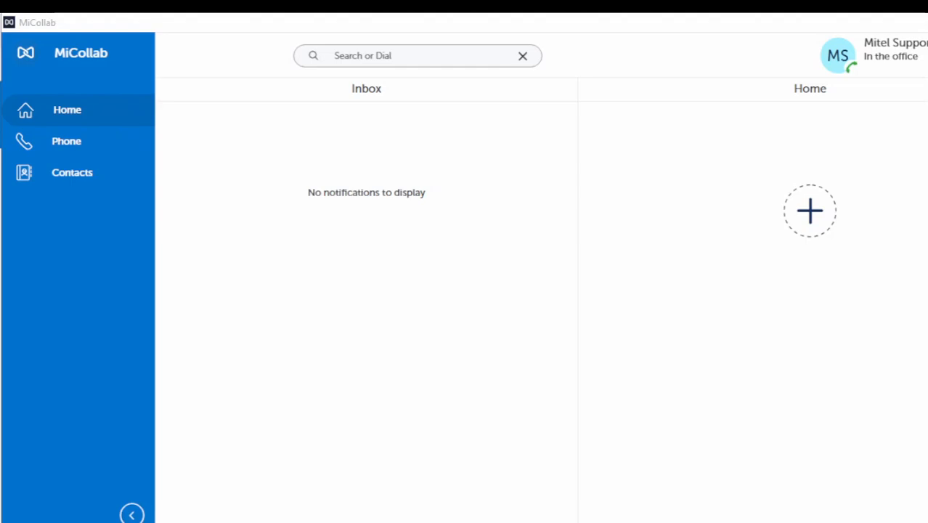
Step: Quit the MiCollab client
{"action": "left_click", "coordinate": [805, 359]}
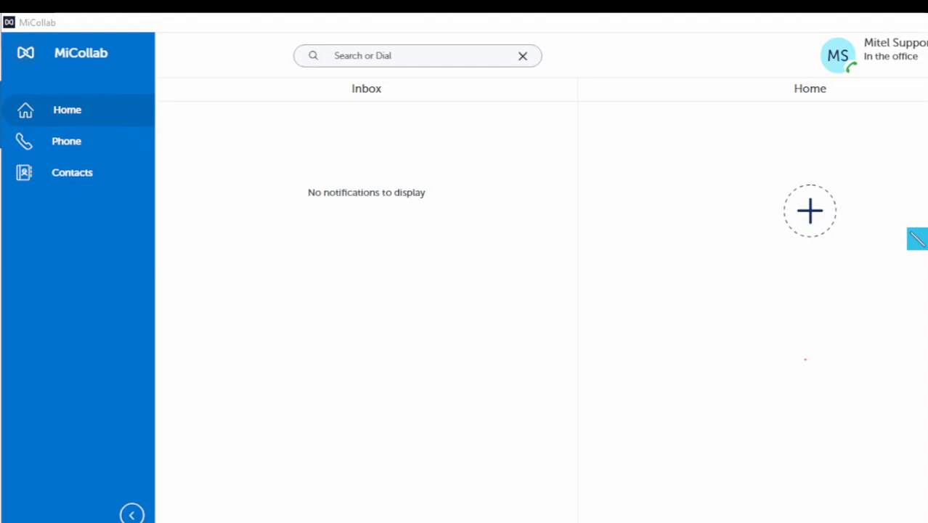
{"action": "mouse_move", "coordinate": [738, 521]}
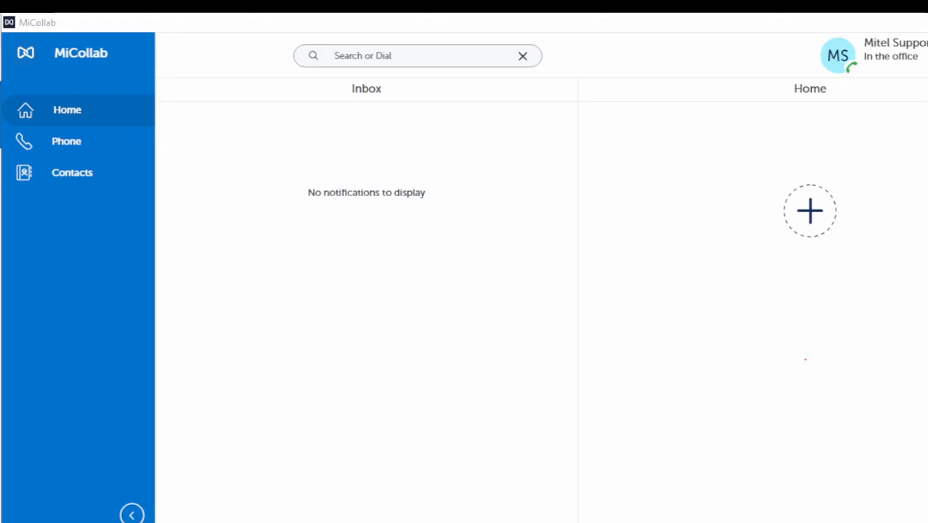
{"action": "right_click", "coordinate": [738, 521]}
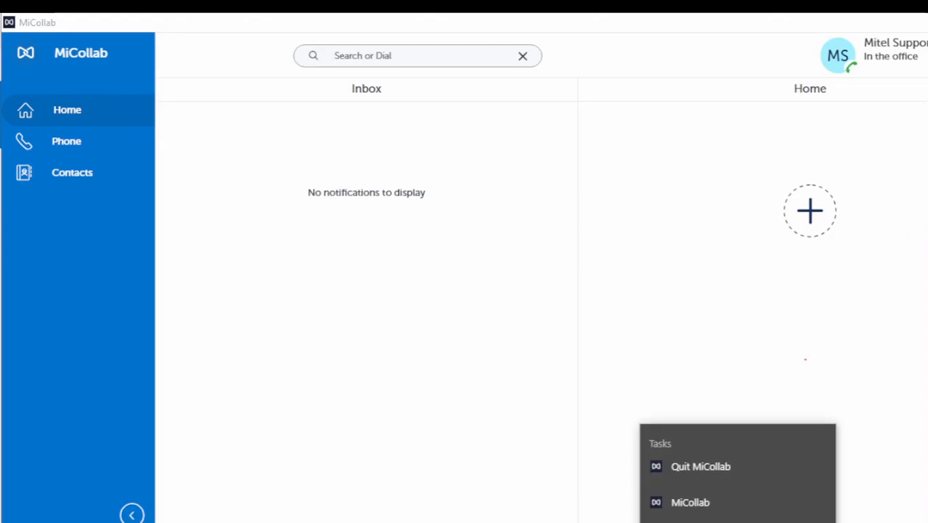
{"action": "left_click", "coordinate": [701, 467]}
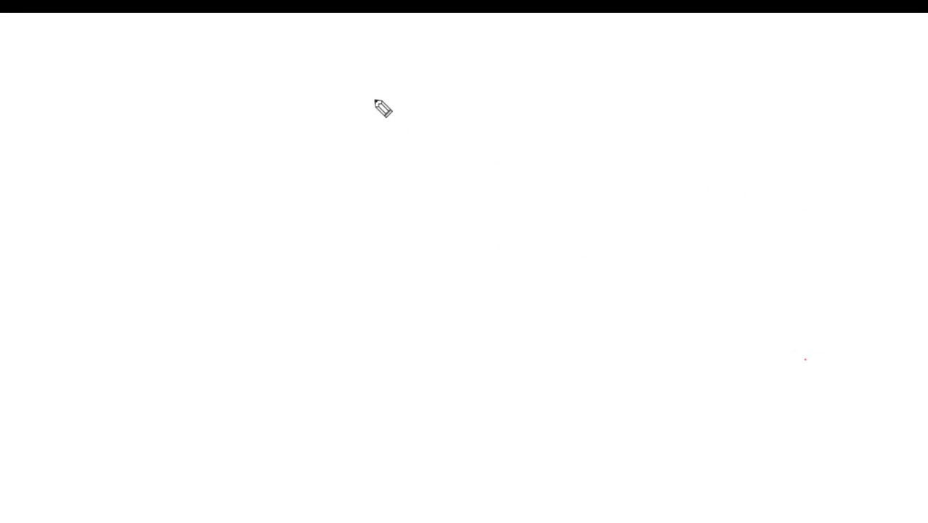
Step: On the blank page, handwrite the heading "Join in the next video" and circled item 1, "To open MiCollab client softphone"
{"action": "mouse_move", "coordinate": [326, 62]}
{"action": "left_mouse_down"}
{"action": "mouse_move", "coordinate": [346, 84]}
{"action": "mouse_move", "coordinate": [405, 93]}
{"action": "mouse_move", "coordinate": [365, 79]}
{"action": "left_mouse_up"}
{"action": "left_click_drag", "start_coordinate": [435, 86], "coordinate": [433, 98]}
{"action": "left_click_drag", "start_coordinate": [441, 90], "coordinate": [456, 95]}
{"action": "left_click", "coordinate": [418, 70]}
{"action": "mouse_move", "coordinate": [491, 63]}
{"action": "left_mouse_down"}
{"action": "mouse_move", "coordinate": [503, 77]}
{"action": "mouse_move", "coordinate": [510, 68]}
{"action": "left_mouse_up"}
{"action": "mouse_move", "coordinate": [571, 82]}
{"action": "left_mouse_down"}
{"action": "mouse_move", "coordinate": [612, 84]}
{"action": "mouse_move", "coordinate": [631, 65]}
{"action": "mouse_move", "coordinate": [751, 76]}
{"action": "left_mouse_up"}
{"action": "mouse_move", "coordinate": [258, 139]}
{"action": "left_mouse_down"}
{"action": "mouse_move", "coordinate": [255, 154]}
{"action": "mouse_move", "coordinate": [259, 141]}
{"action": "mouse_move", "coordinate": [313, 136]}
{"action": "mouse_move", "coordinate": [306, 154]}
{"action": "left_mouse_up"}
{"action": "mouse_move", "coordinate": [322, 144]}
{"action": "left_mouse_down"}
{"action": "mouse_move", "coordinate": [374, 170]}
{"action": "mouse_move", "coordinate": [377, 151]}
{"action": "mouse_move", "coordinate": [445, 138]}
{"action": "mouse_move", "coordinate": [469, 149]}
{"action": "mouse_move", "coordinate": [498, 139]}
{"action": "mouse_move", "coordinate": [655, 153]}
{"action": "mouse_move", "coordinate": [750, 139]}
{"action": "mouse_move", "coordinate": [758, 147]}
{"action": "mouse_move", "coordinate": [887, 142]}
{"action": "left_mouse_up"}
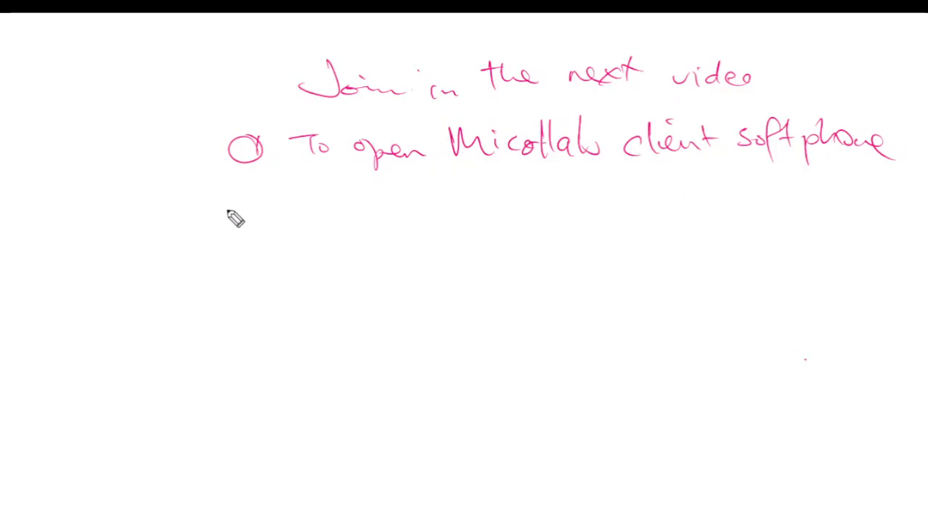
Step: Add a circled item 2 below the first one and handwrite "How to connect" beside it
{"action": "left_click_drag", "start_coordinate": [238, 194], "coordinate": [265, 208]}
{"action": "left_click_drag", "start_coordinate": [249, 186], "coordinate": [263, 209]}
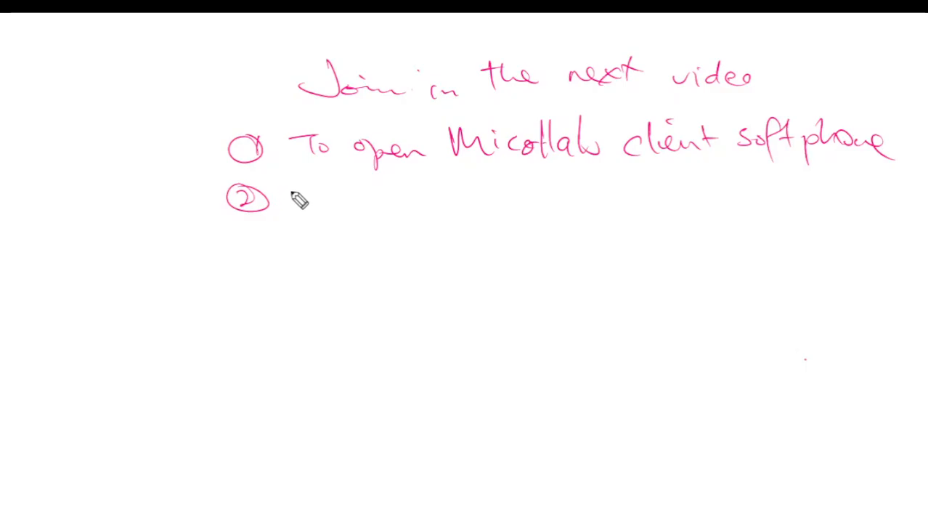
{"action": "mouse_move", "coordinate": [296, 180]}
{"action": "left_mouse_down"}
{"action": "mouse_move", "coordinate": [338, 201]}
{"action": "mouse_move", "coordinate": [423, 190]}
{"action": "mouse_move", "coordinate": [468, 202]}
{"action": "mouse_move", "coordinate": [571, 193]}
{"action": "left_mouse_up"}
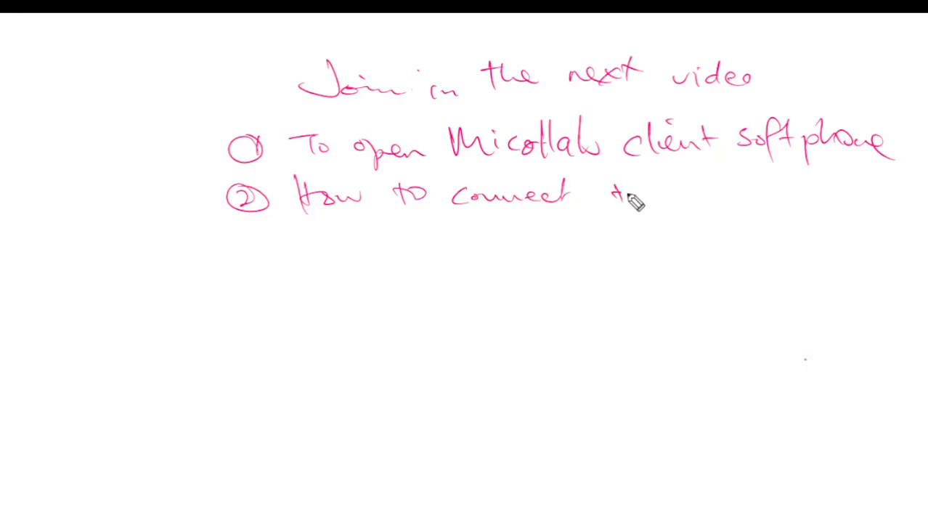